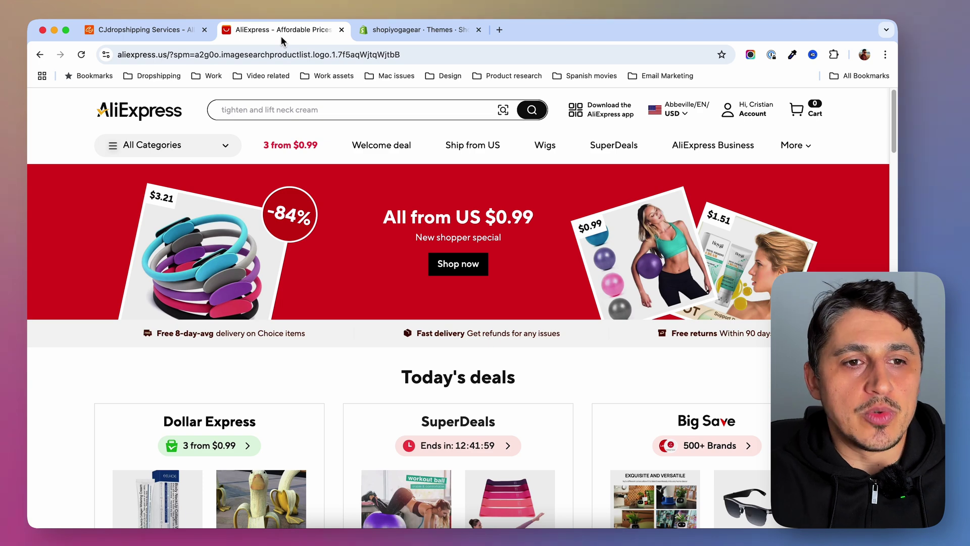
Switch to the store's Shopify admin and open the Shopify App Store from the recommended apps.
left_click(152, 29)
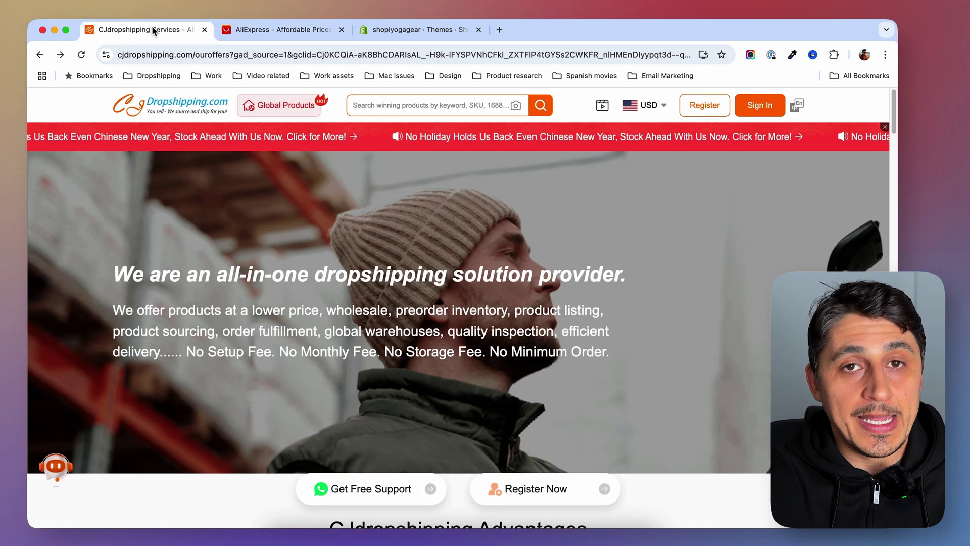
left_click(395, 29)
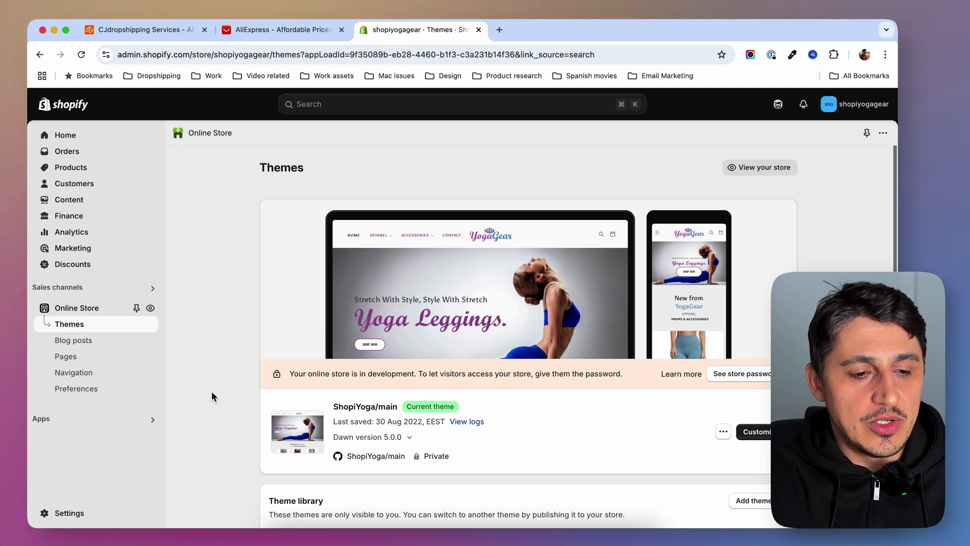
left_click(122, 419)
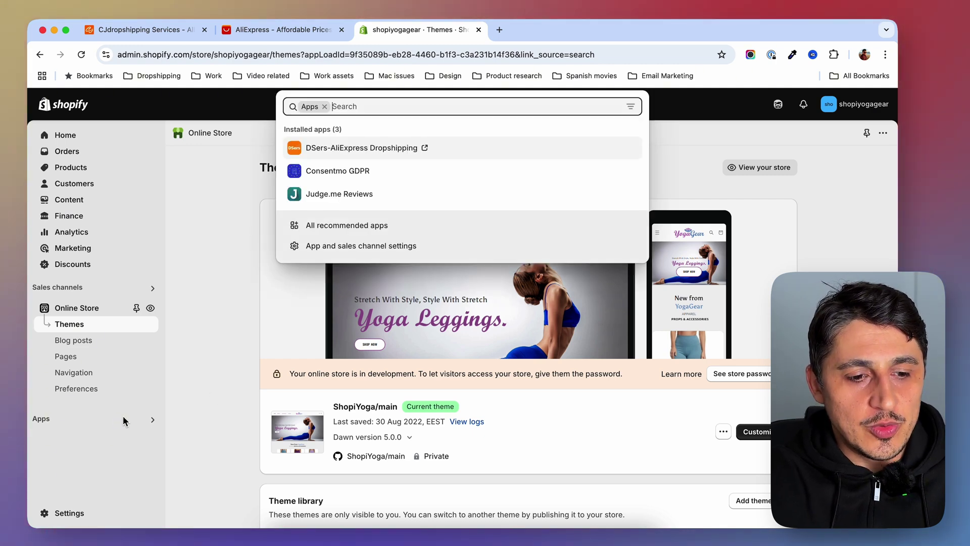
left_click(373, 226)
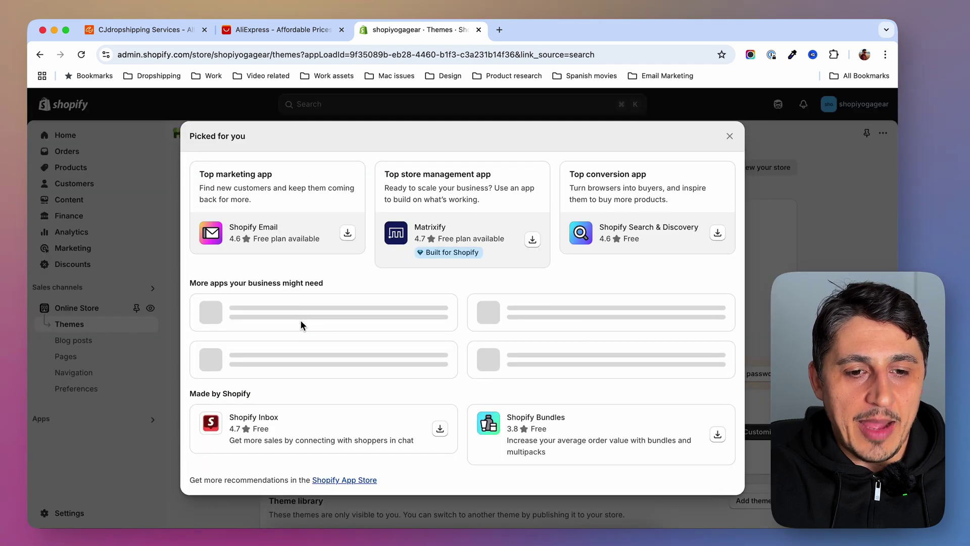
scroll(411, 388, "down", 2)
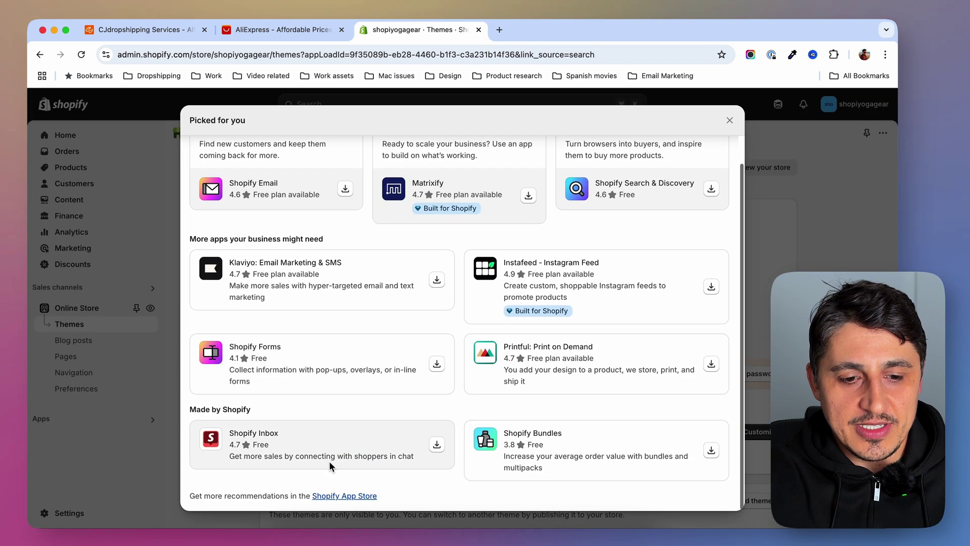
left_click(348, 497)
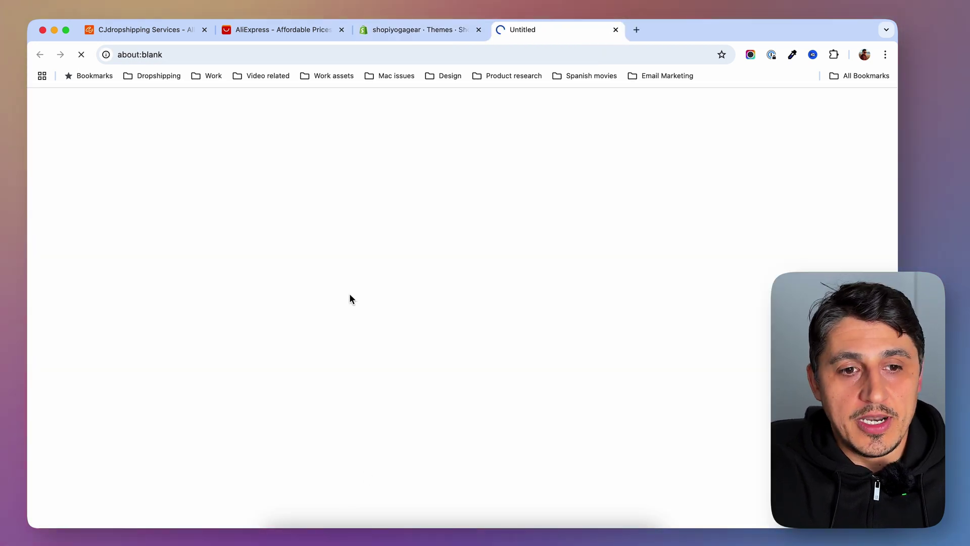
Search the app store for "cj" and open the CJdropshipping: Much Faster listing.
left_click(444, 107)
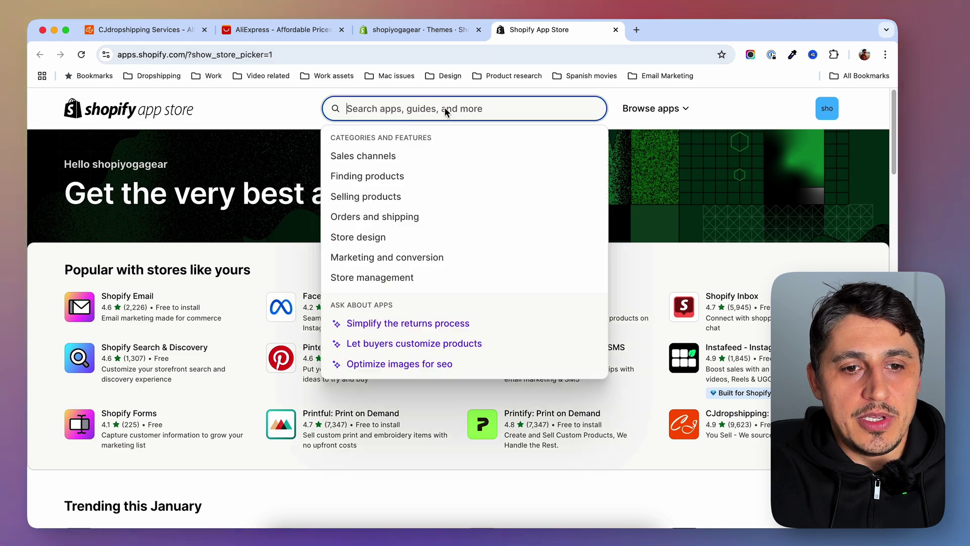
type("cj")
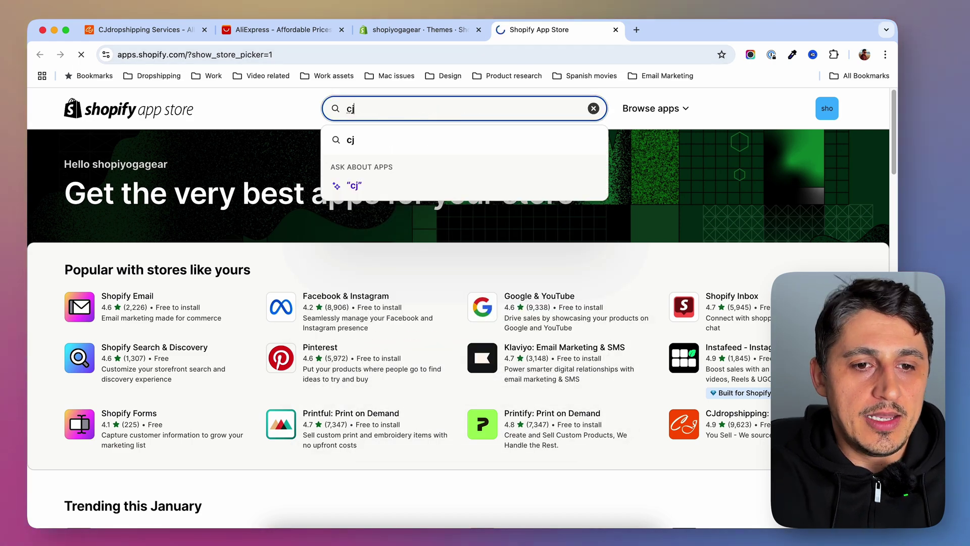
left_click(554, 148)
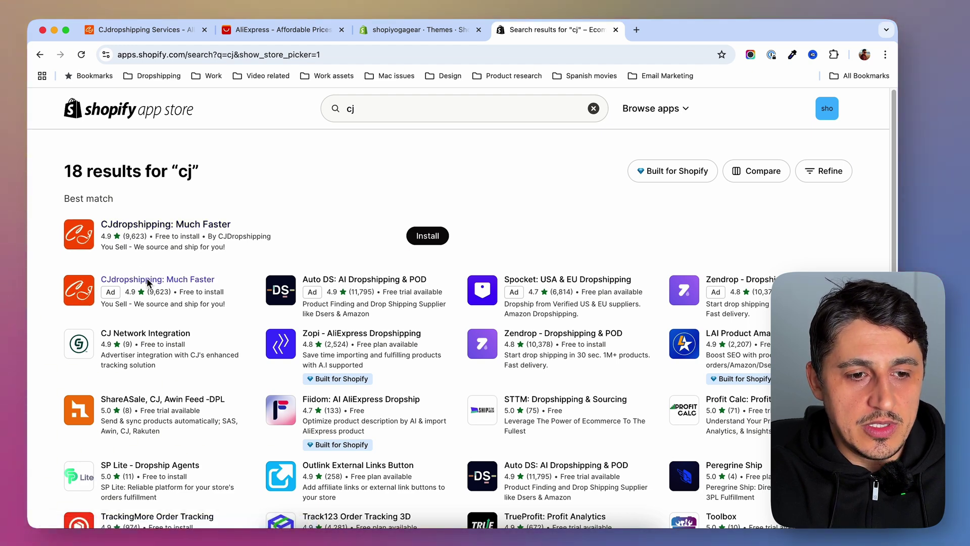
left_click(190, 278)
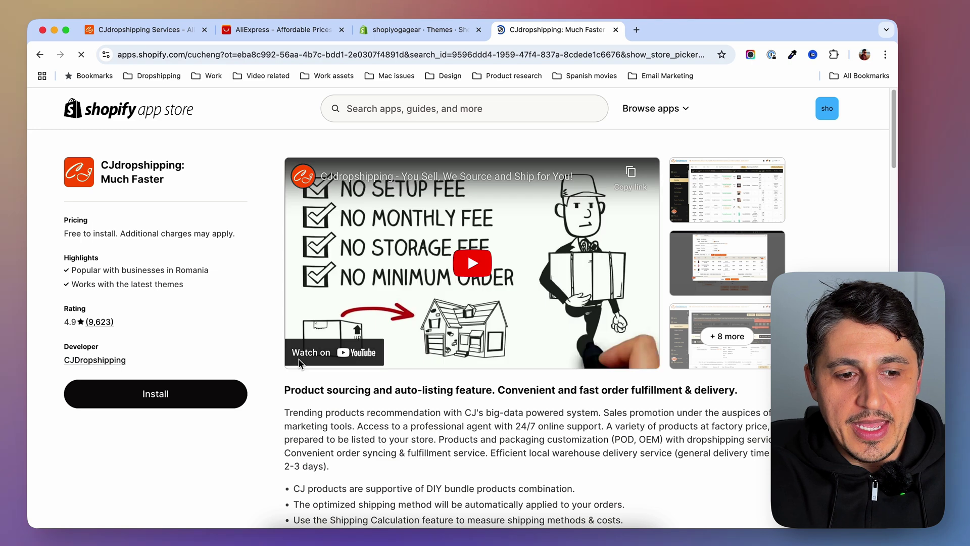
Install the CJdropshipping: Much Faster app on the store after reviewing the data access it requests.
left_click(169, 401)
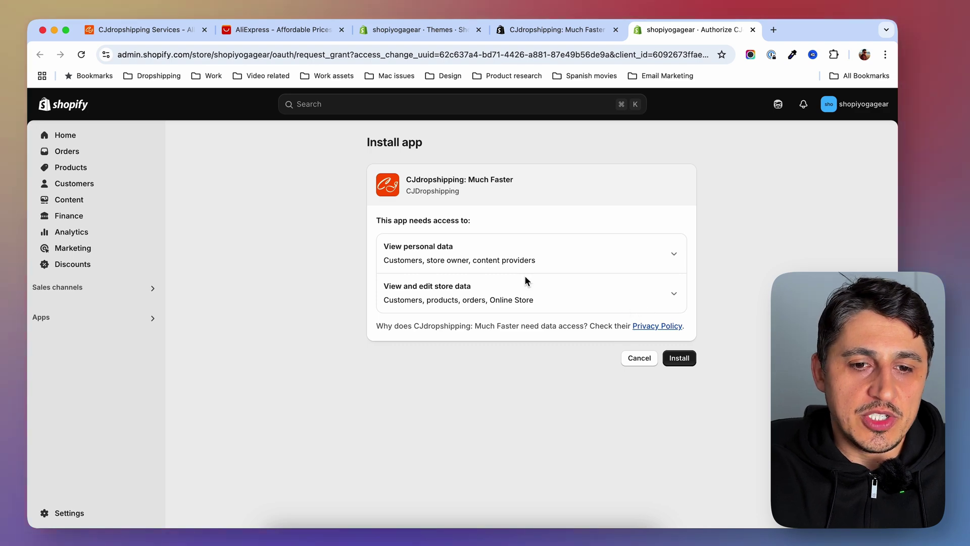
left_click(674, 253)
left_click(675, 255)
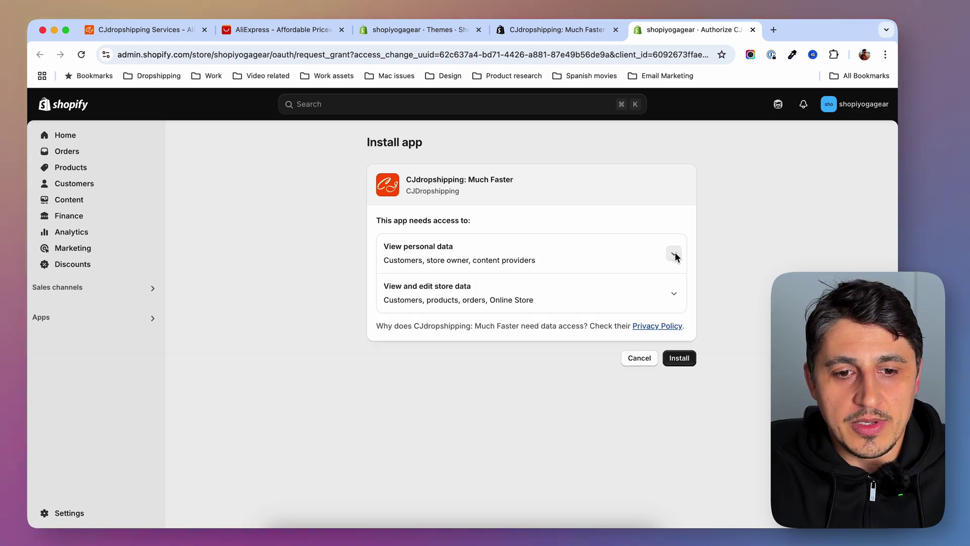
left_click(674, 294)
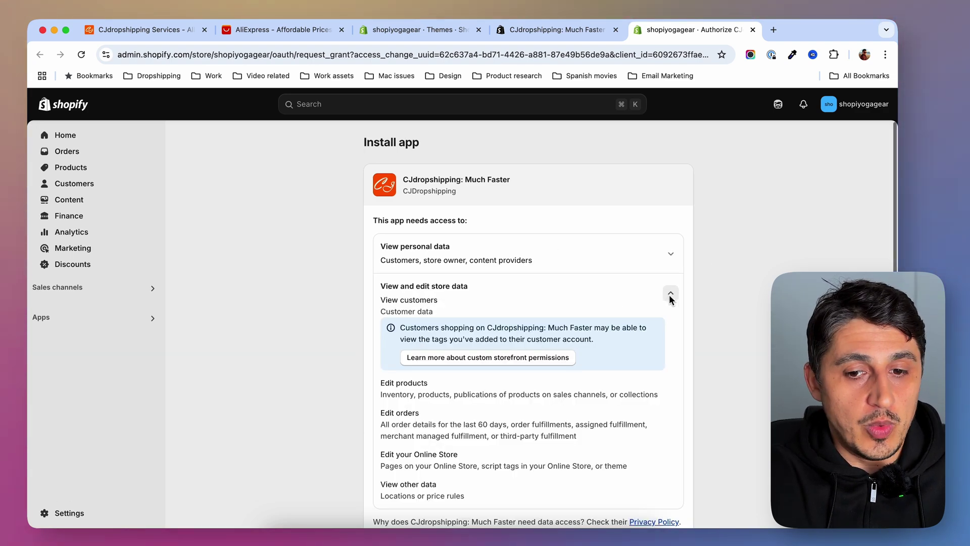
left_click(670, 295)
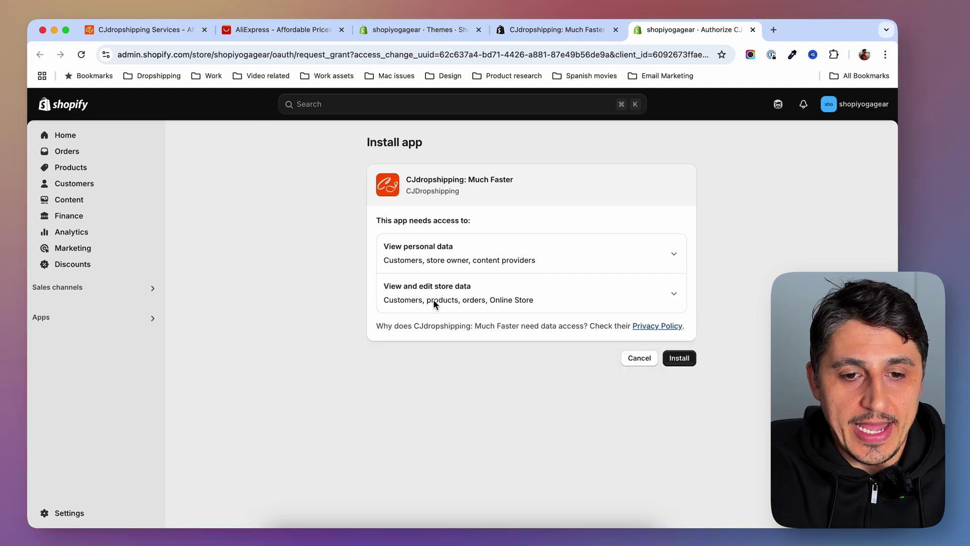
left_click(680, 359)
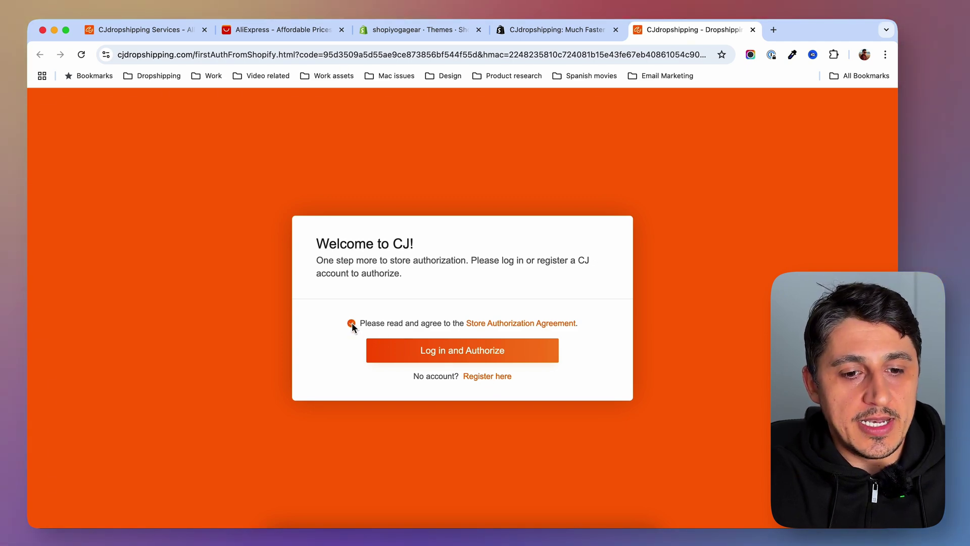
Register a new CJdropshipping account with an e-mail and password, accepting the User Agreement and Privacy Policy.
left_click(477, 379)
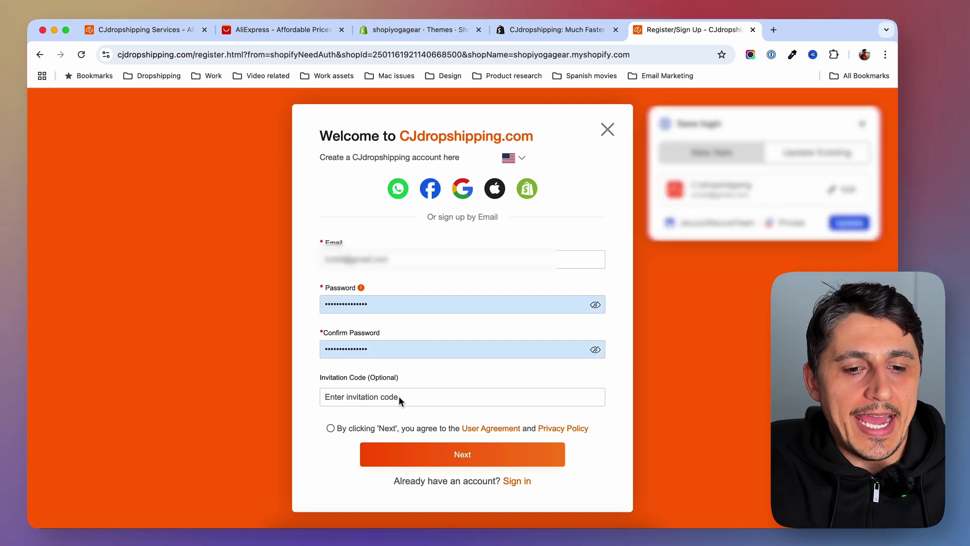
left_click(331, 428)
left_click(462, 457)
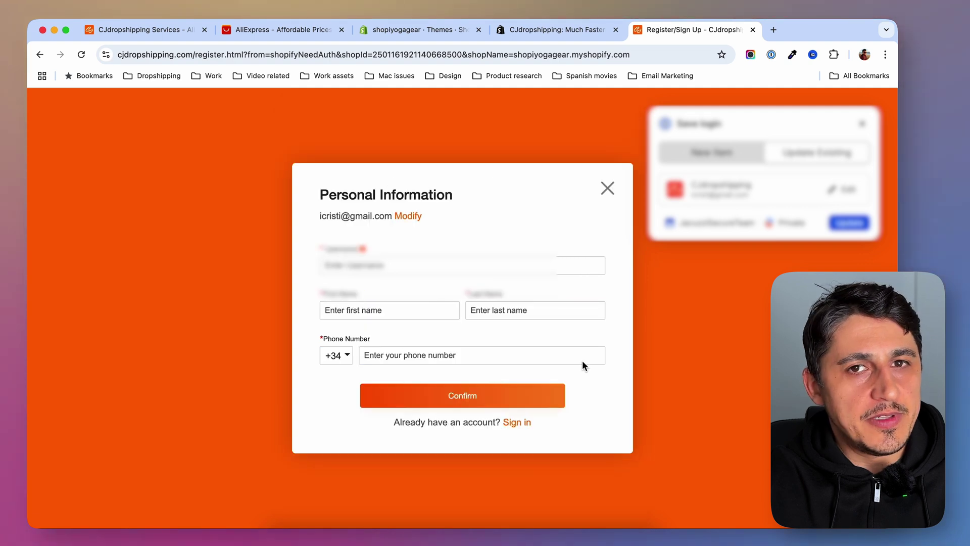
Fill in the account's username, first and last name and phone number, and submit the personal information.
left_click(387, 267)
left_click(360, 290)
left_click(474, 395)
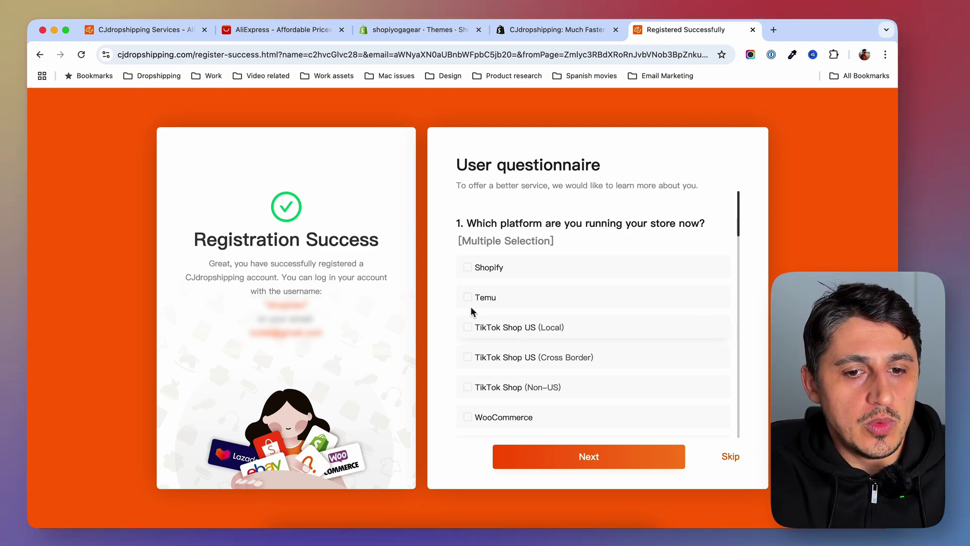
Skip the user questionnaire and authorize the Shopify store, answering that it already has products.
scroll(616, 324, "down", 10)
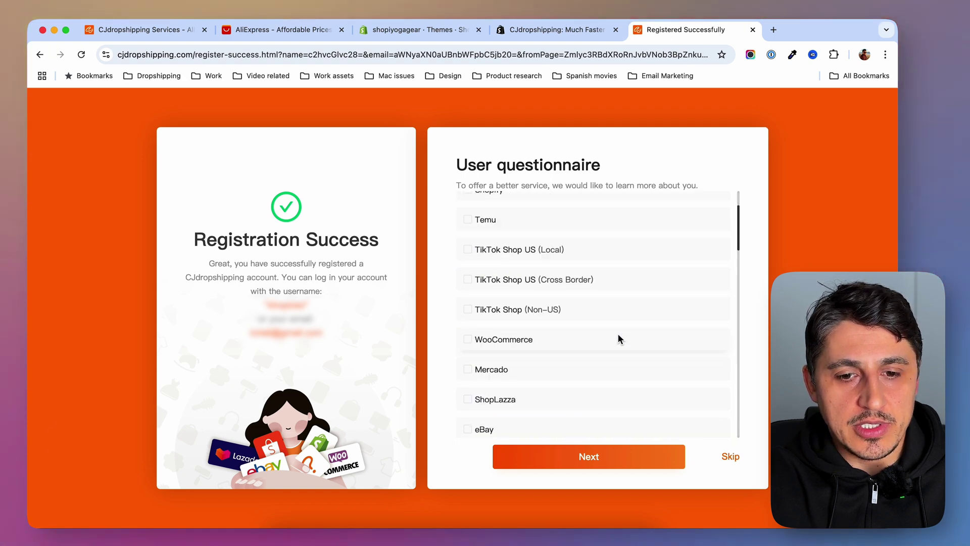
left_click(730, 456)
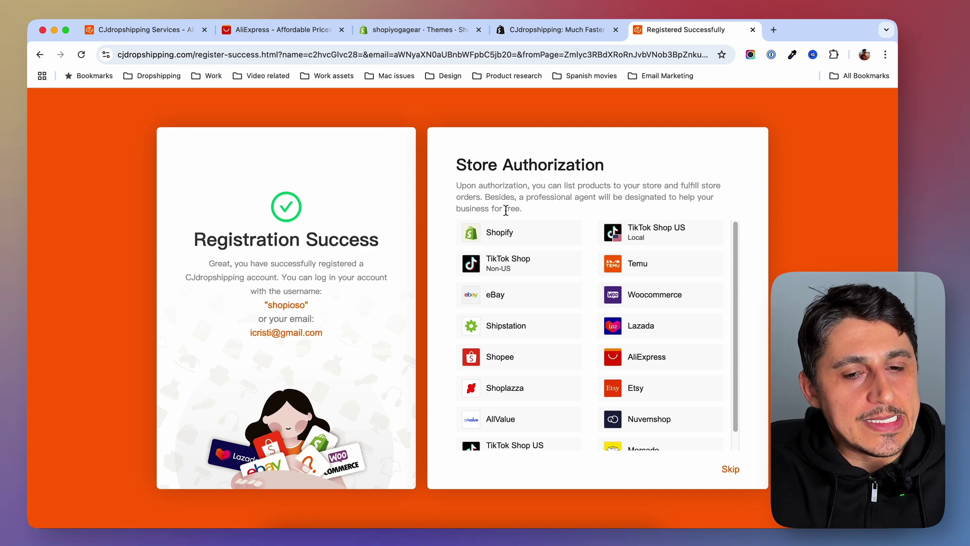
left_click(500, 232)
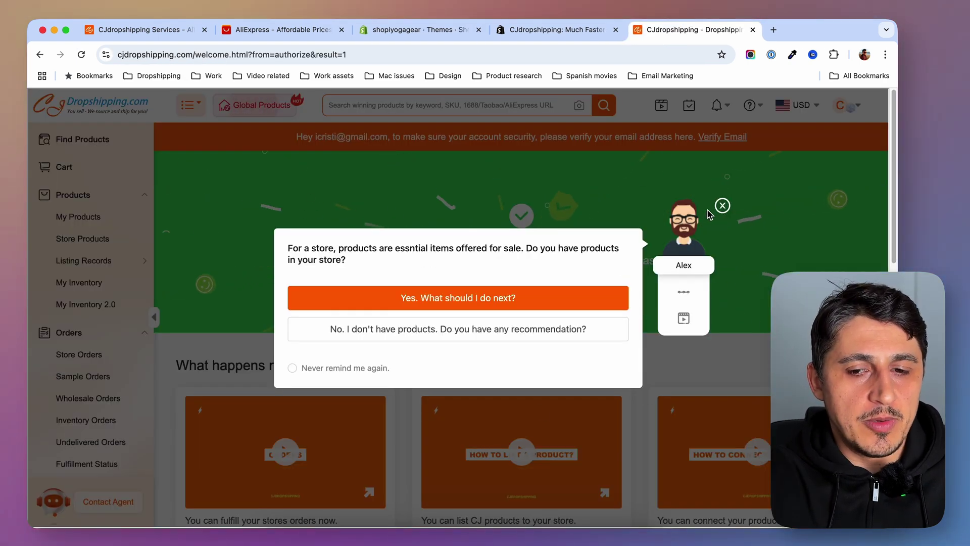
left_click(466, 294)
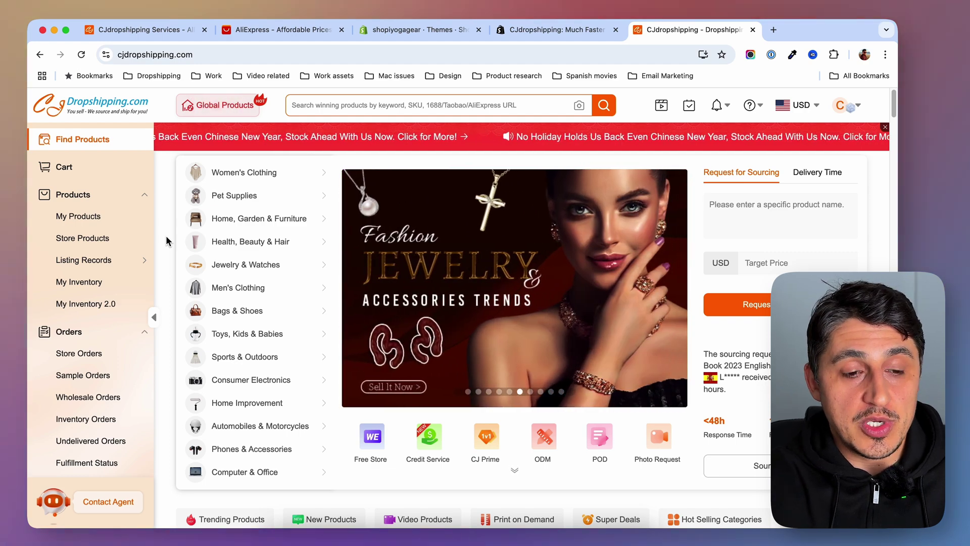
Open the Shopify store authorizations to check the connected store's status and sync settings.
scroll(121, 365, "down", 5)
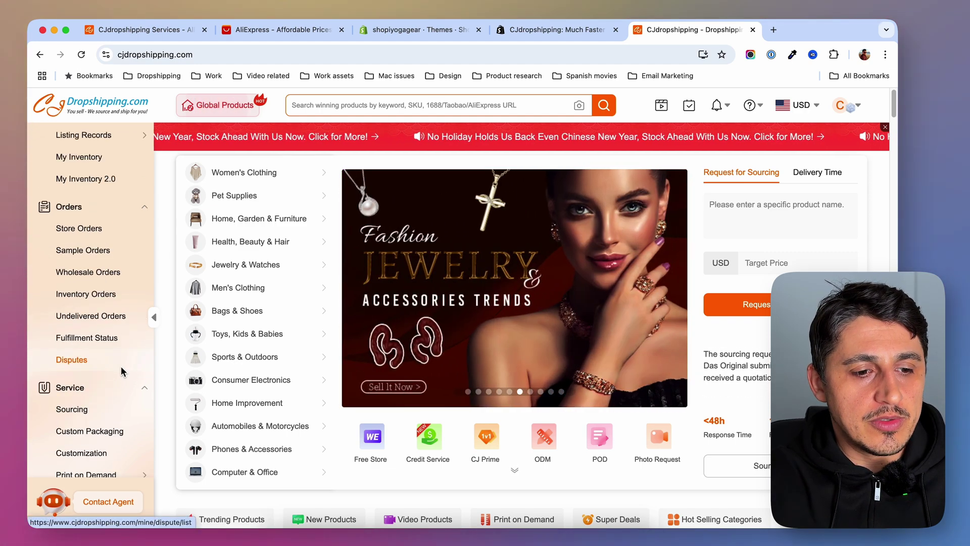
mouse_move(89, 432)
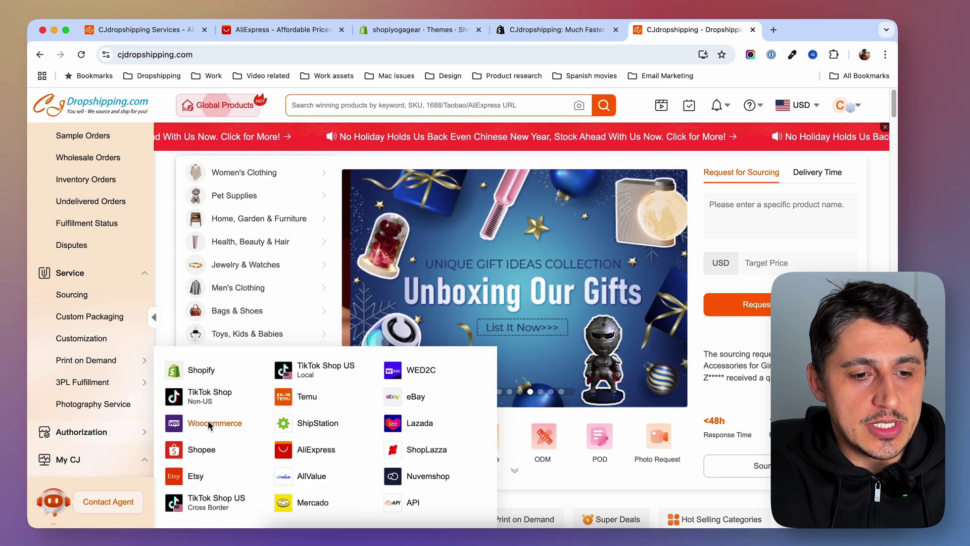
left_click(200, 373)
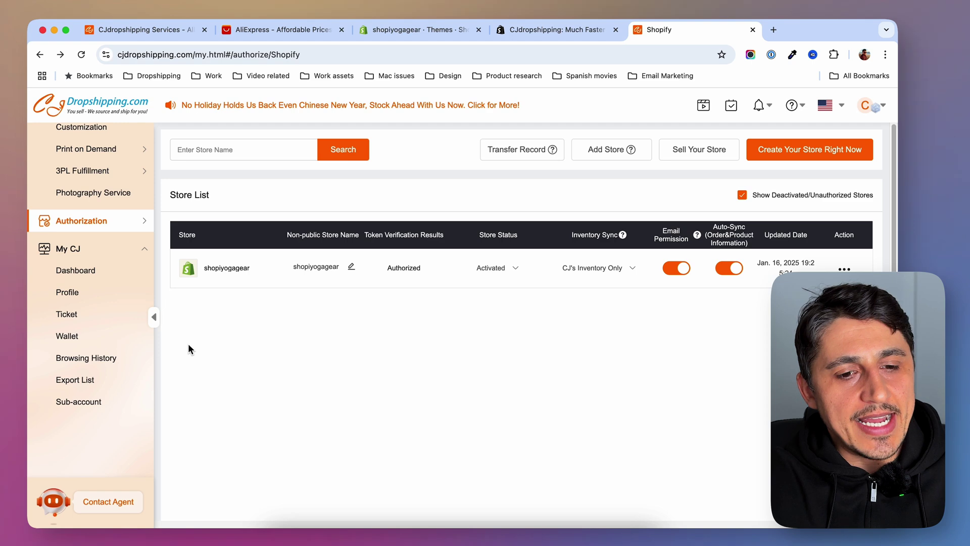
Return to the CJdropshipping home page and start a new sourcing request from the Sourcing service.
scroll(91, 278, "up", 10)
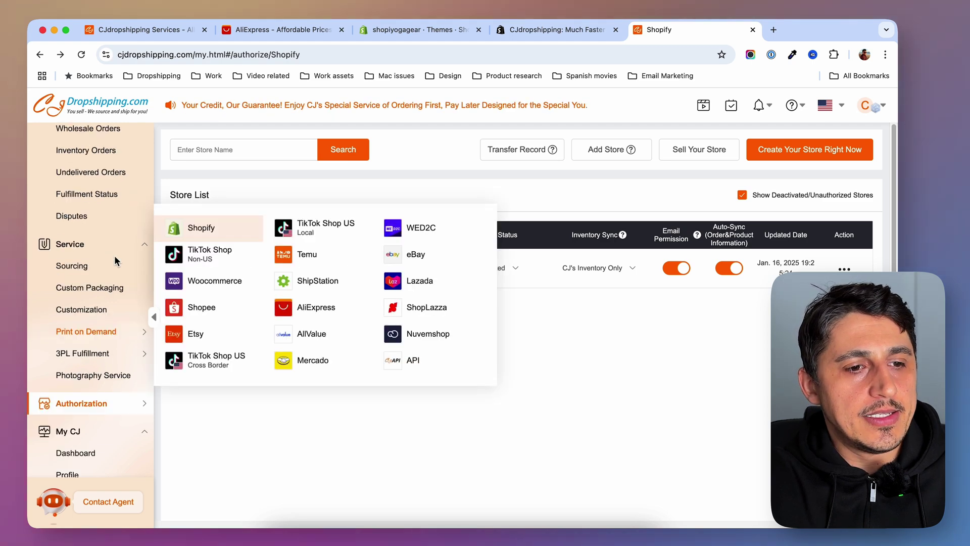
left_click(44, 105)
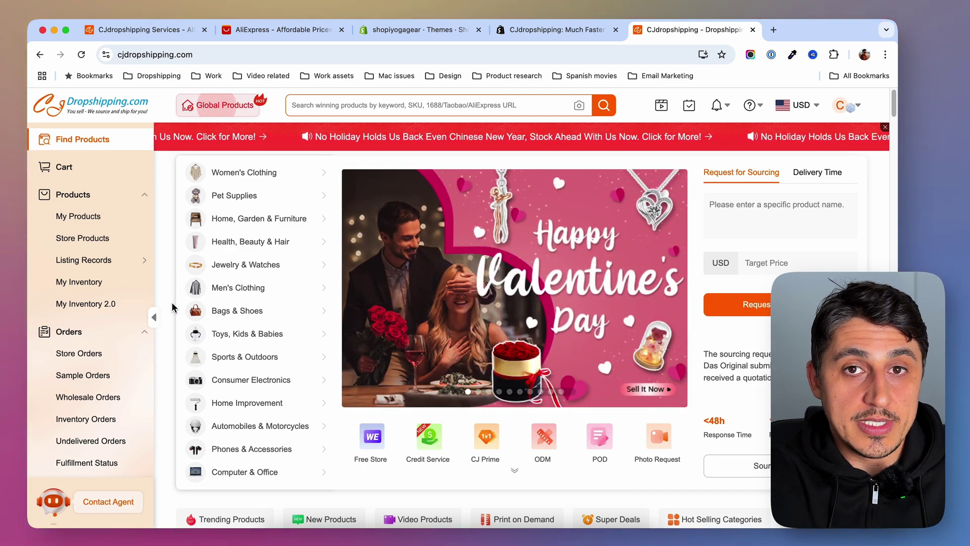
scroll(123, 377, "down", 1)
scroll(123, 372, "down", 6)
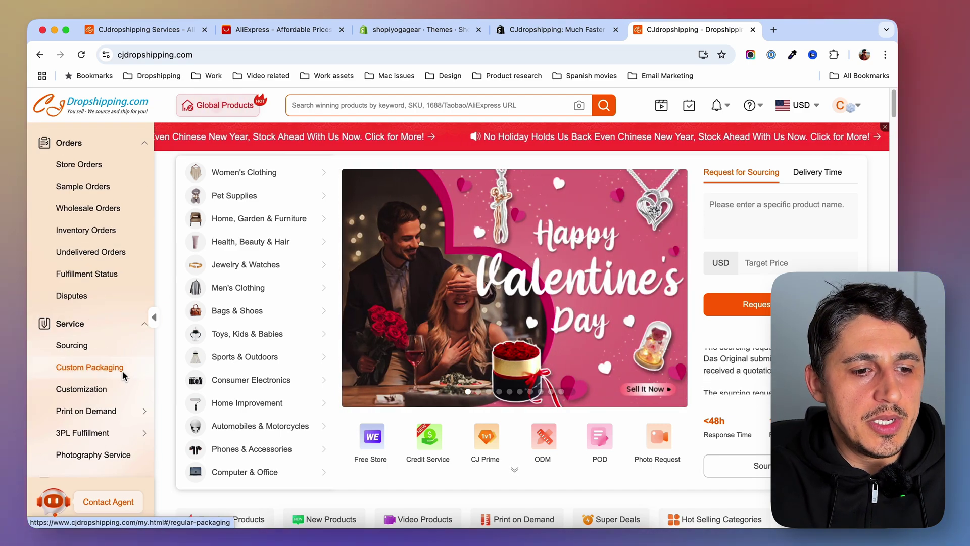
scroll(101, 348, "down", 3)
left_click(90, 264)
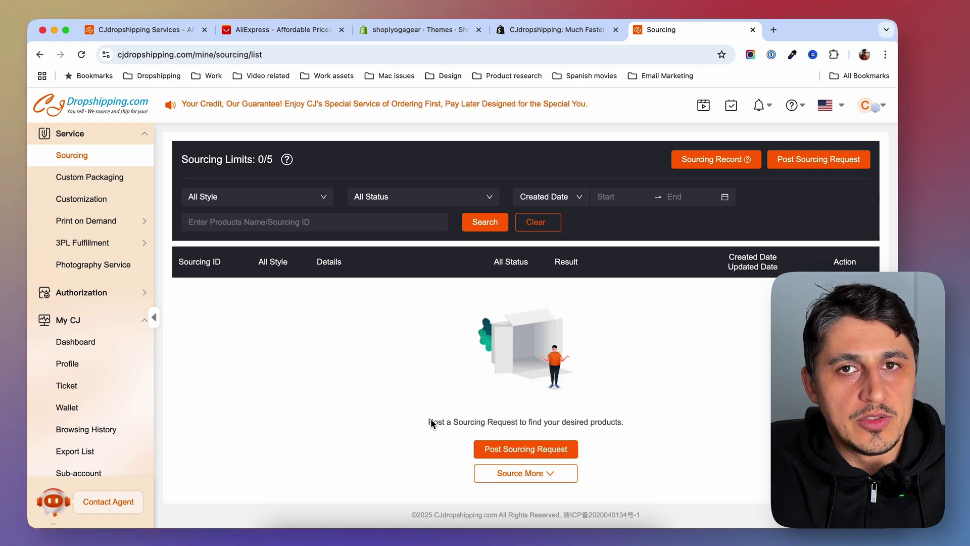
left_click(515, 449)
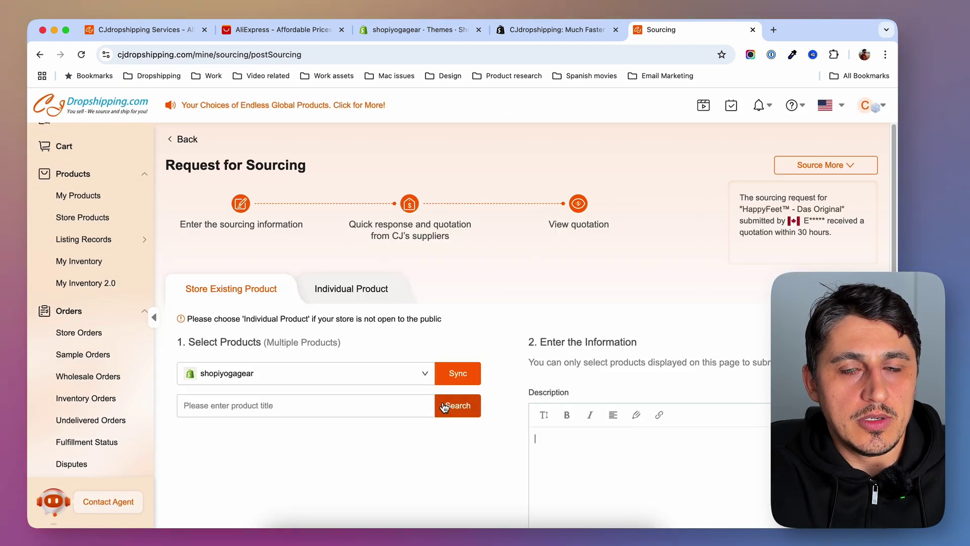
Look over the Store Existing Product request form, and switch to Individual Product to examine its required fields.
scroll(502, 308, "down", 4)
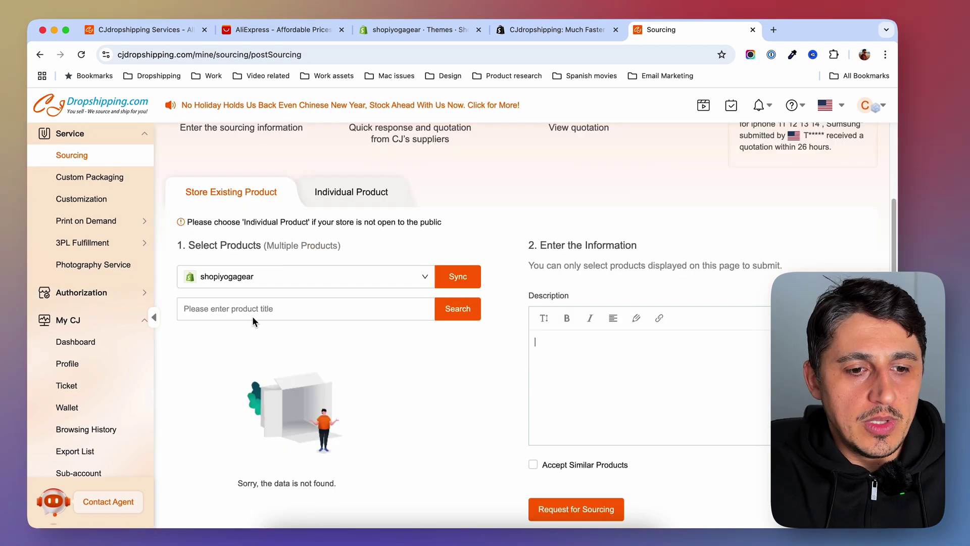
scroll(496, 365, "up", 4)
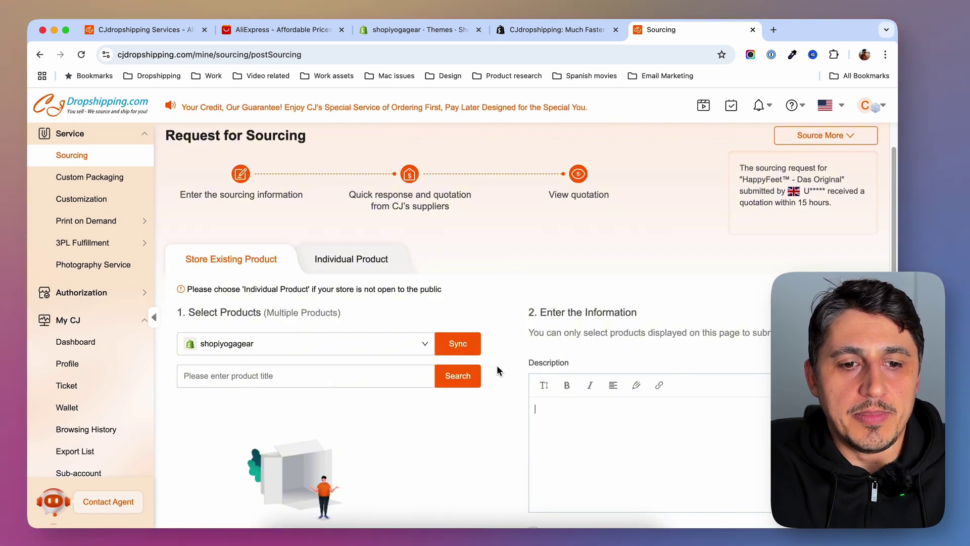
left_click(367, 261)
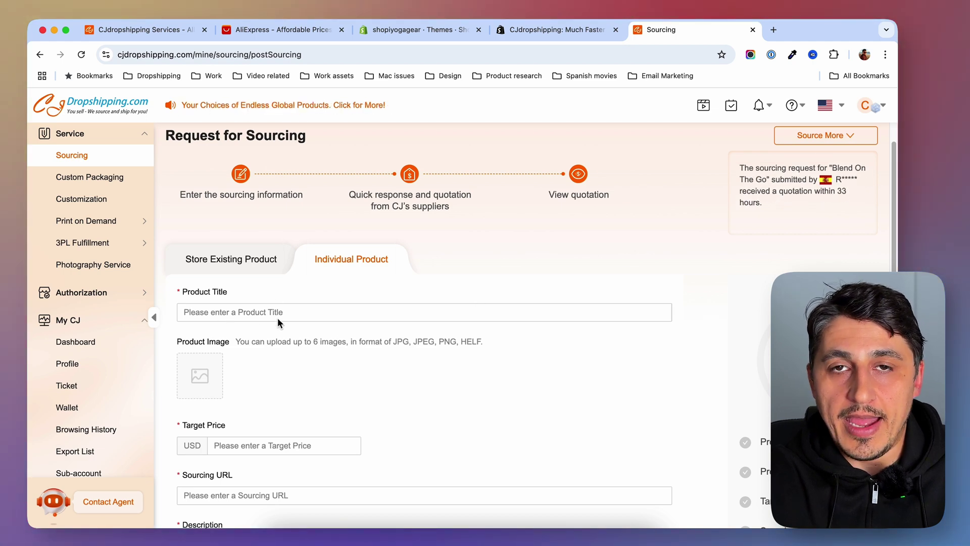
scroll(277, 318, "down", 5)
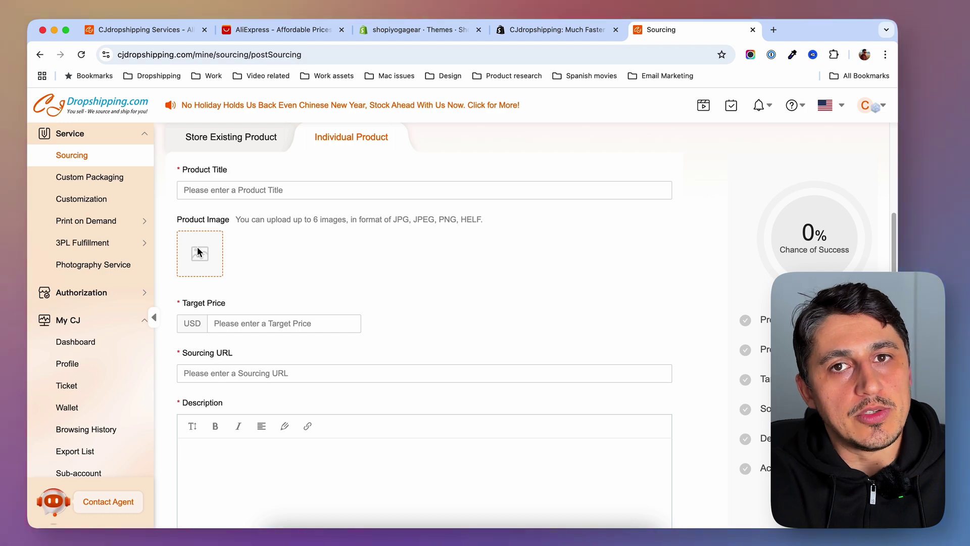
scroll(394, 303, "down", 1)
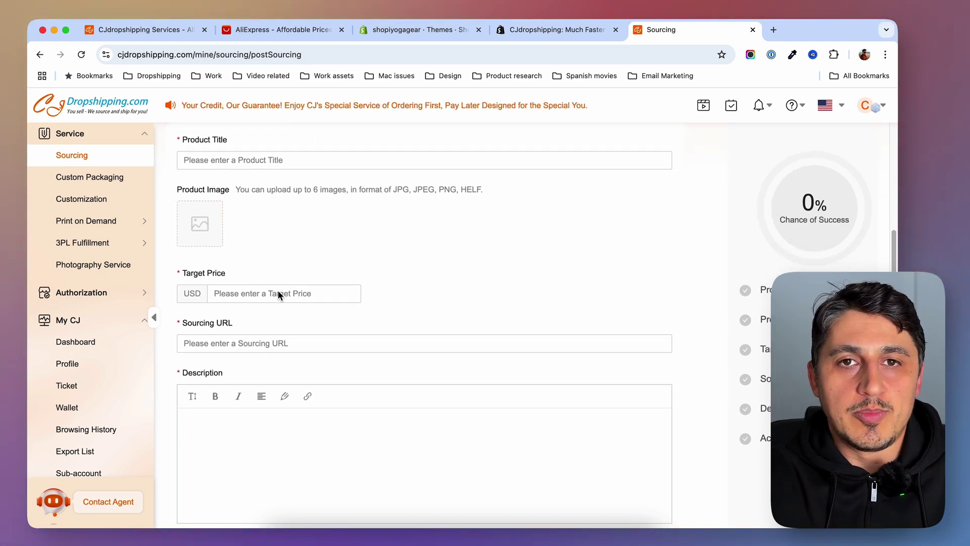
Review the Individual Product sourcing form, from product title, image and target price to sourcing URL and description.
scroll(329, 314, "down", 1)
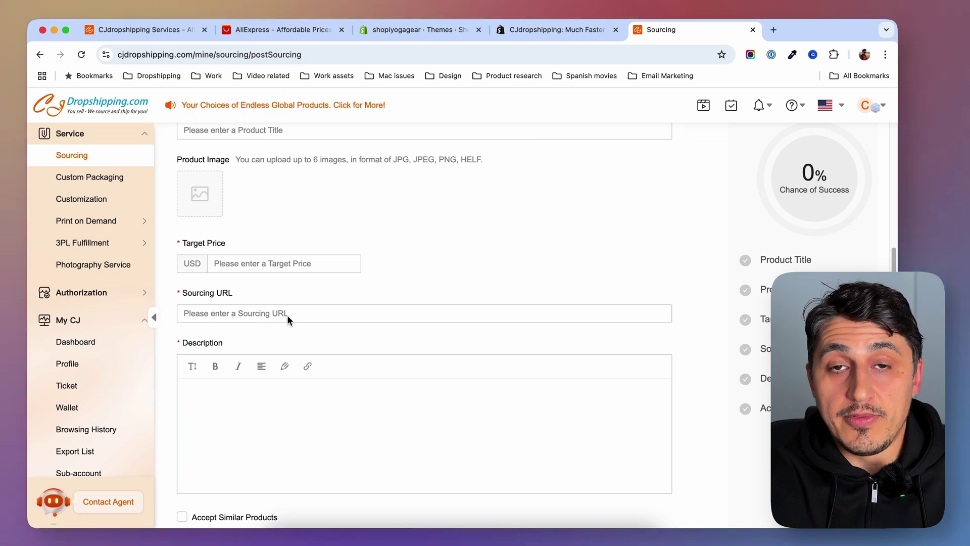
scroll(287, 314, "down", 1)
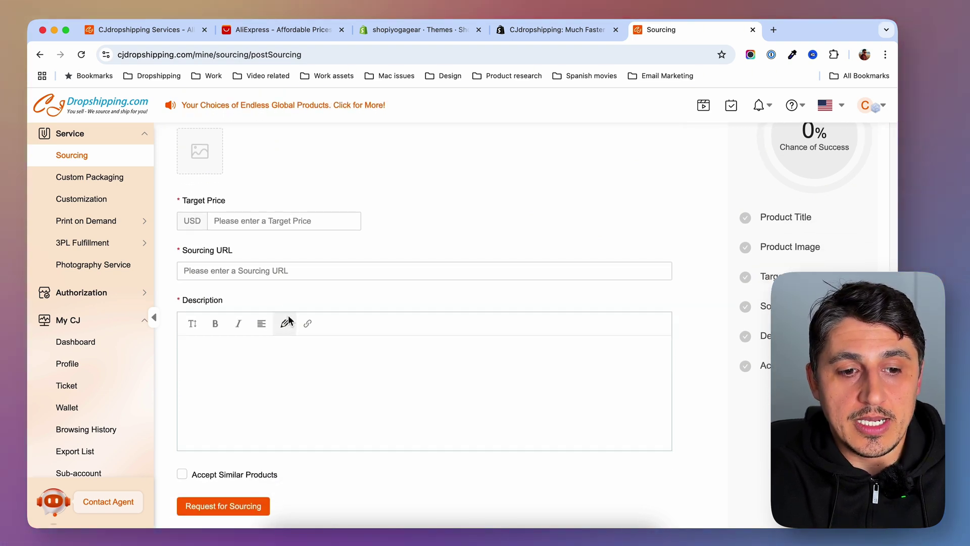
mouse_move(288, 316)
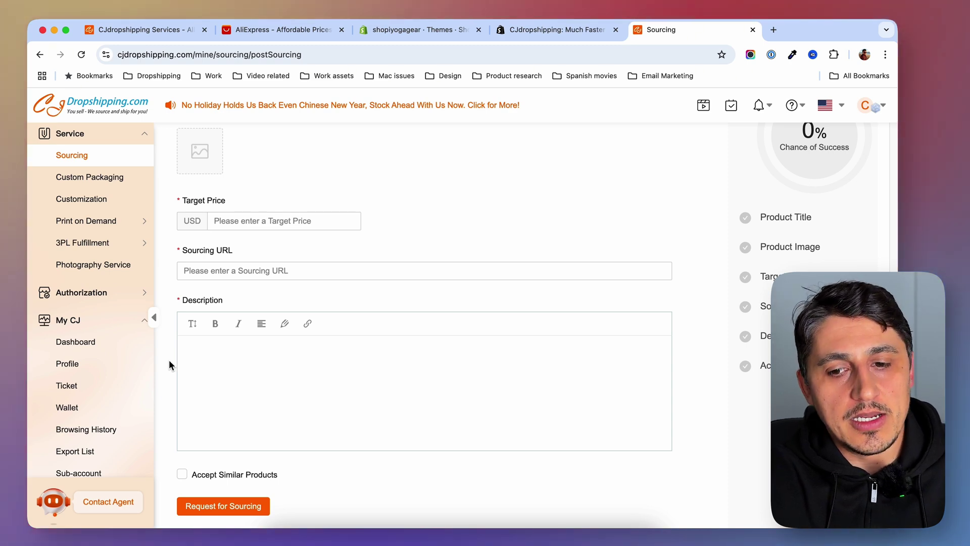
scroll(168, 359, "up", 5)
scroll(168, 359, "down", 4)
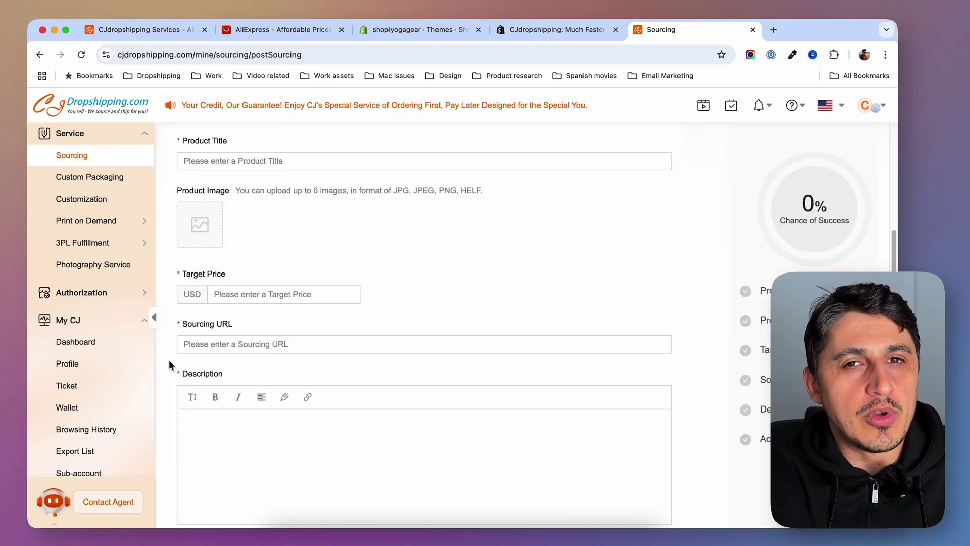
scroll(169, 359, "down", 3)
scroll(169, 359, "up", 3)
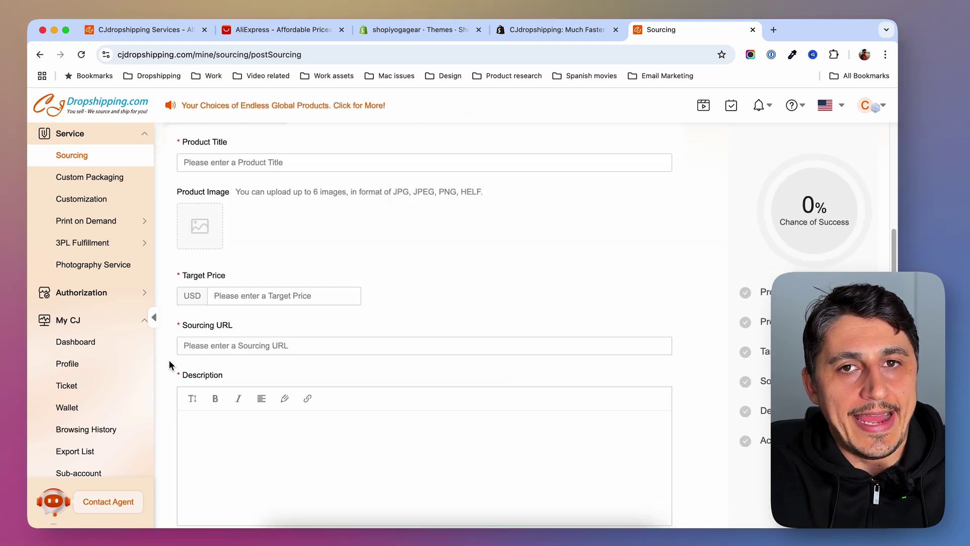
scroll(169, 359, "up", 4)
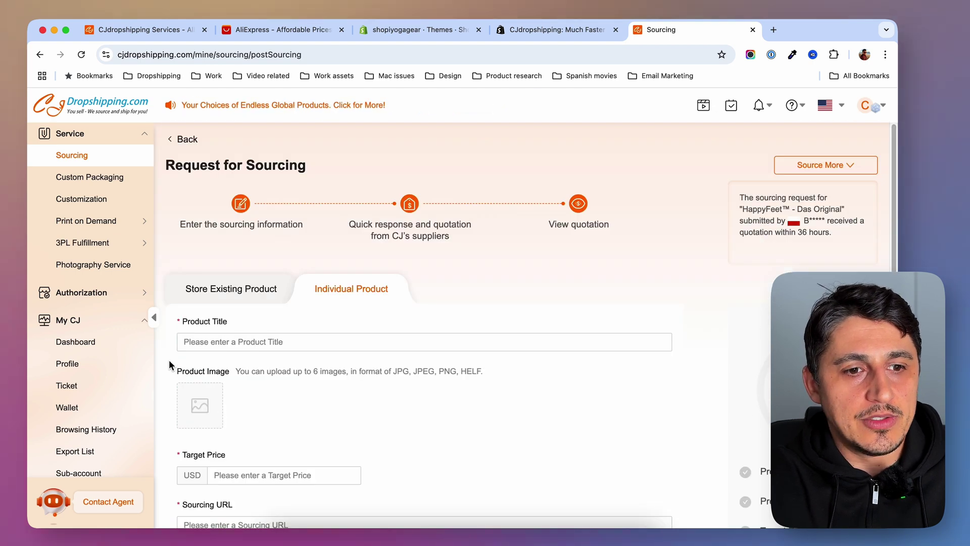
Leave the sourcing request without submitting it and return to the CJdropshipping home page.
left_click(188, 139)
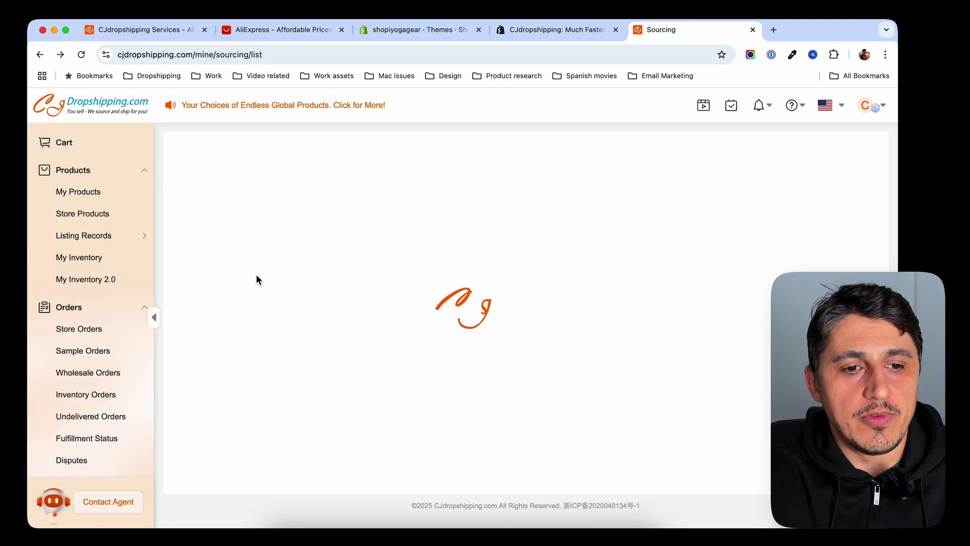
left_click(104, 104)
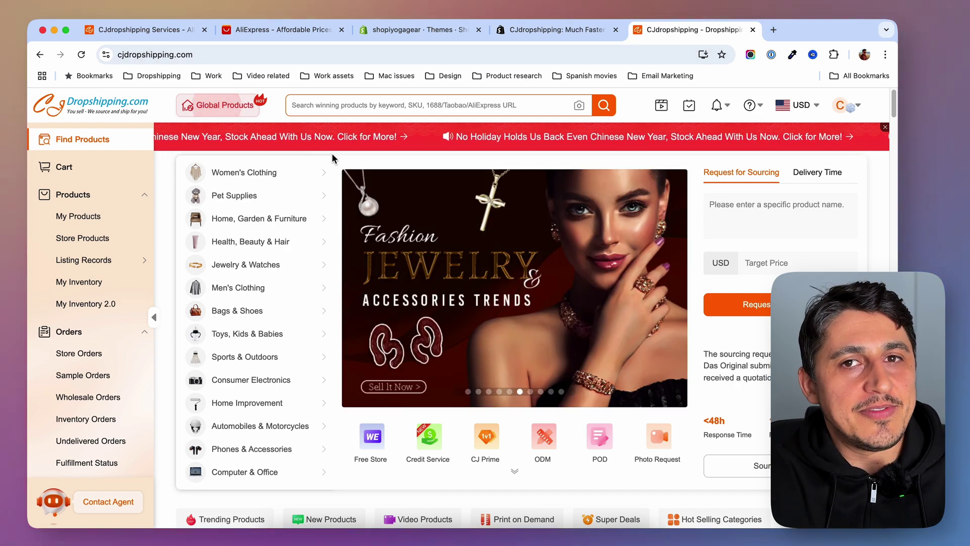
Open the Facebook Ad Library in a new browser tab.
left_click(773, 30)
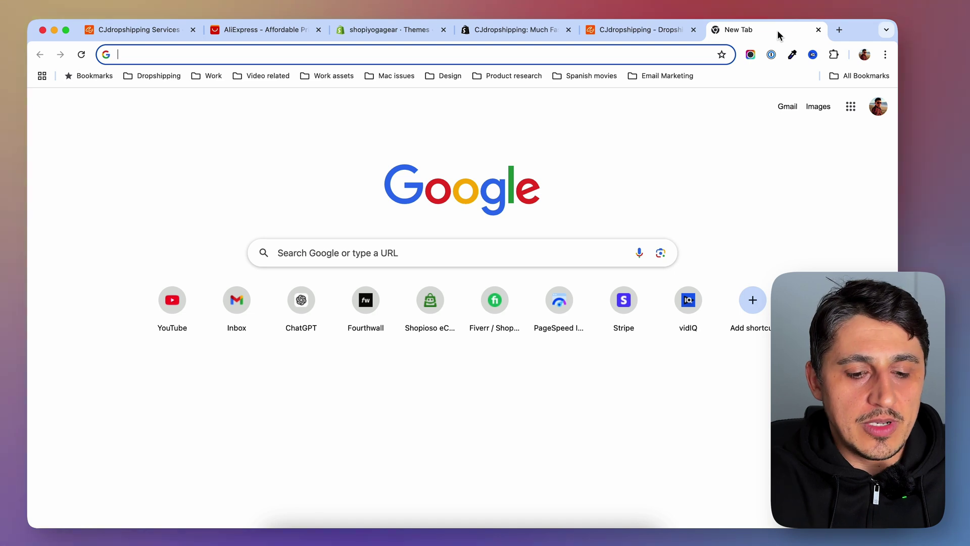
type("face")
key("Down")
key("Down")
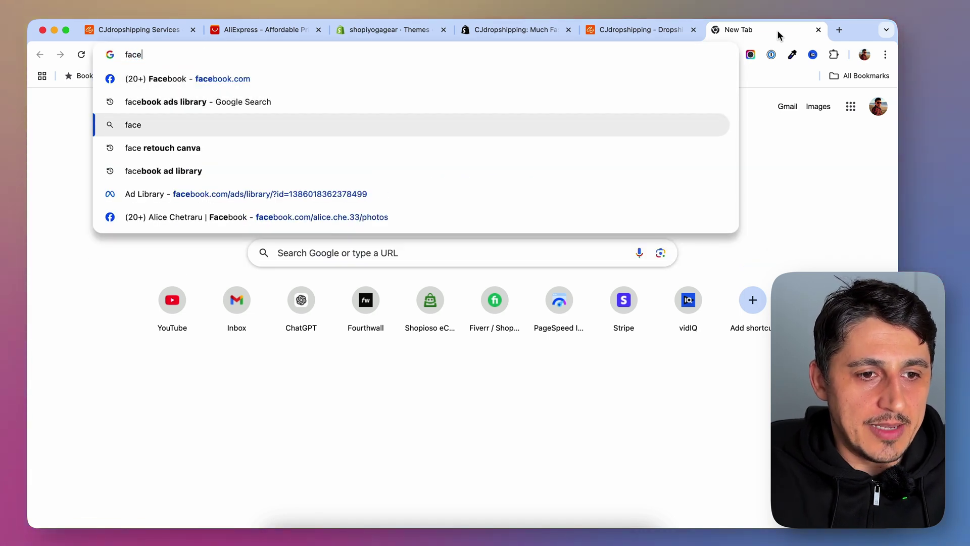
left_click(445, 194)
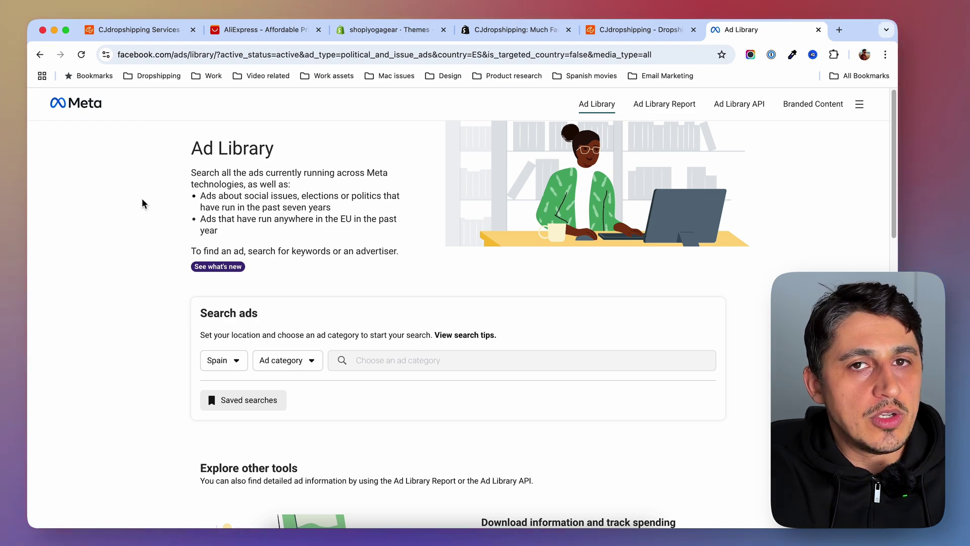
Set the ad search location to United States and the ad category to All ads.
scroll(156, 385, "down", 3)
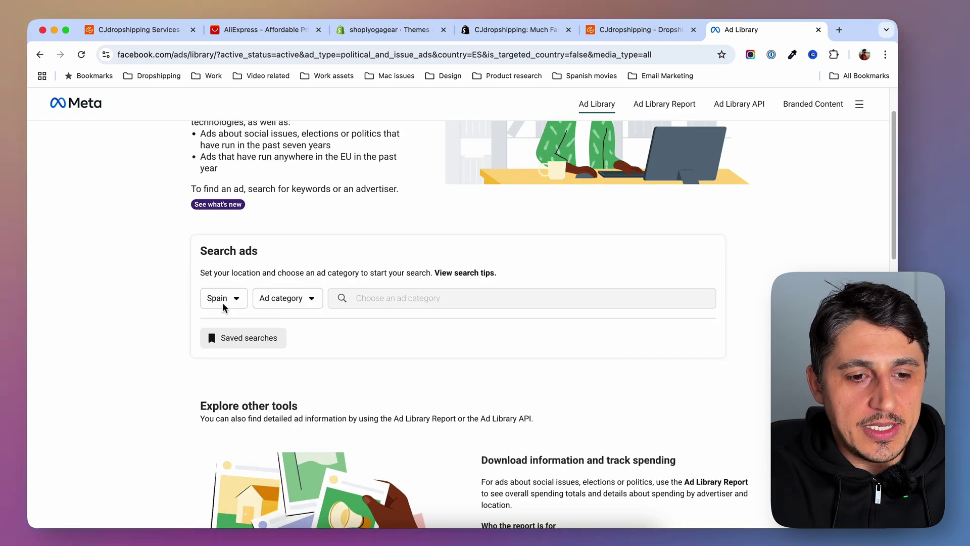
left_click(237, 300)
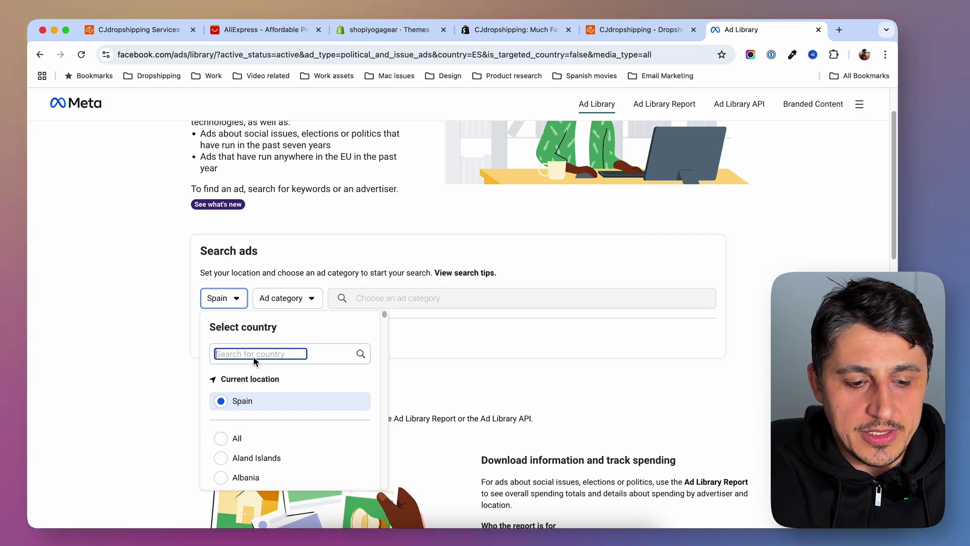
type("unit")
left_click(262, 384)
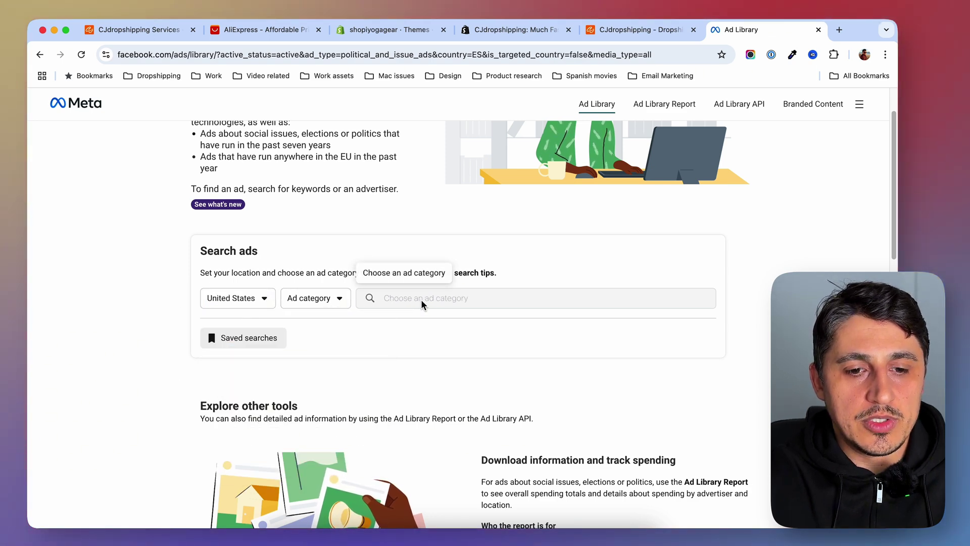
left_click(338, 299)
left_click(328, 353)
Search the Ad Library for massager.
left_click(429, 298)
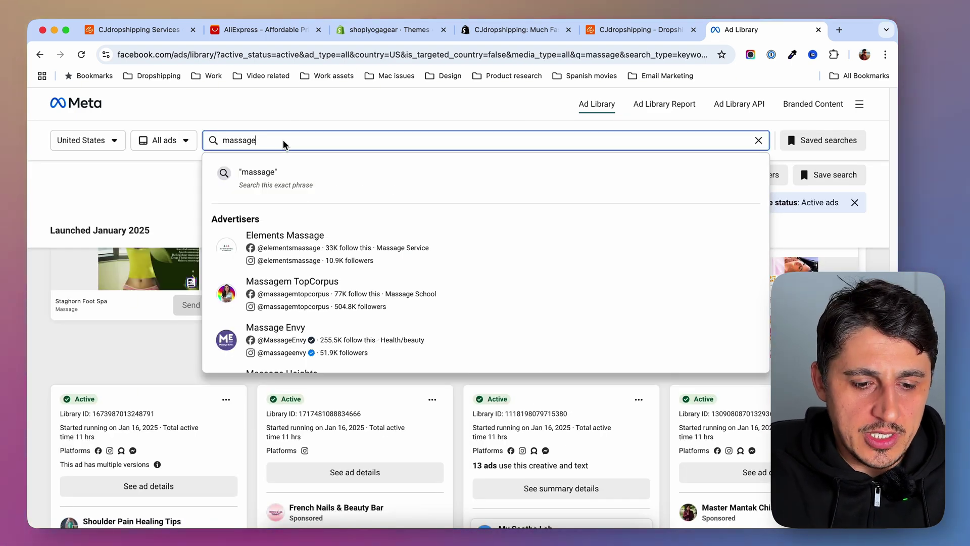
type("r")
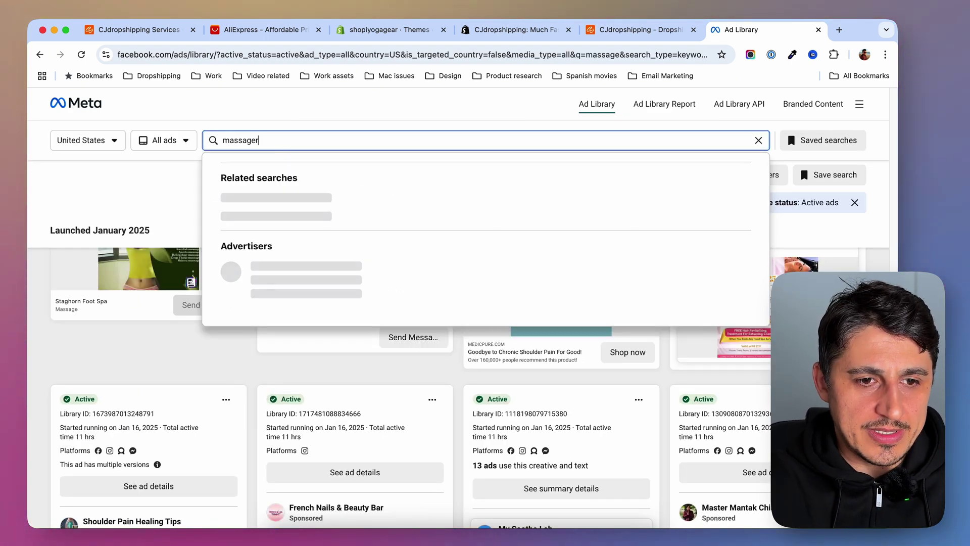
key("Return")
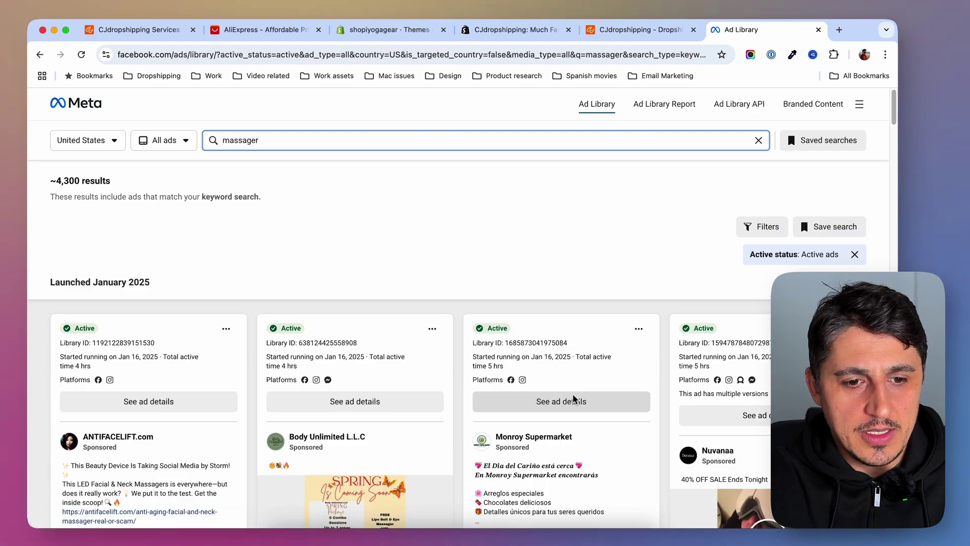
Browse the massager ads and open the 6 Wheel Pressure Point Neck Massager product page from a Steadilty ad.
scroll(314, 400, "down", 5)
scroll(259, 381, "down", 10)
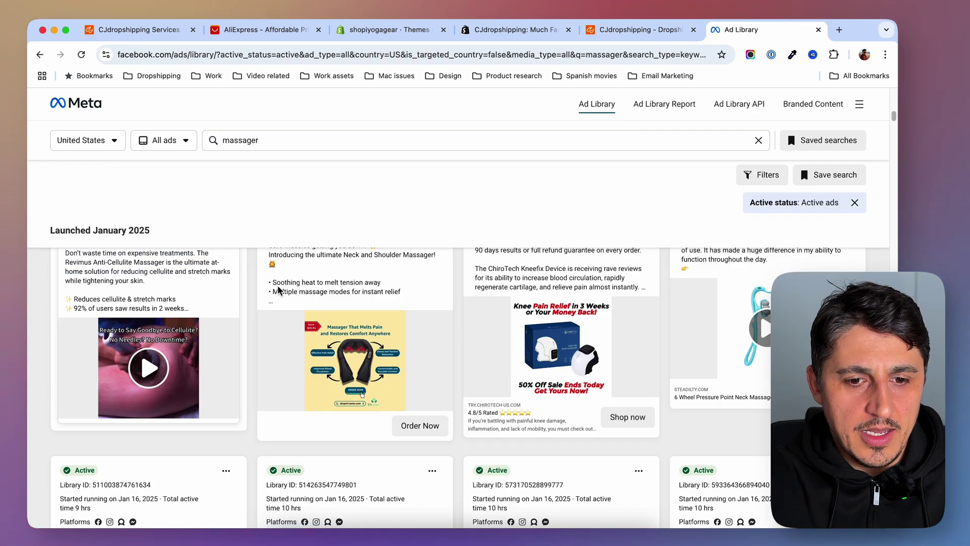
scroll(687, 331, "down", 10)
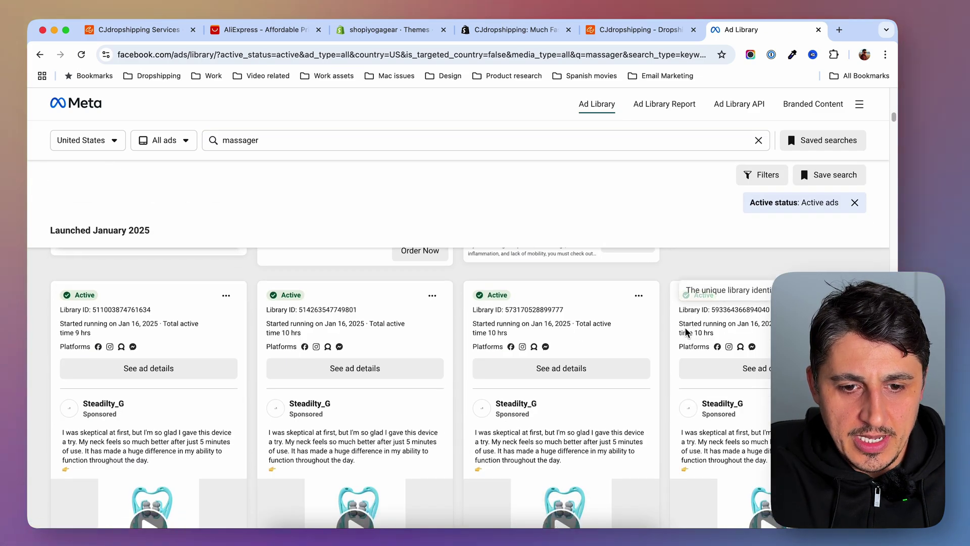
scroll(86, 362, "up", 1)
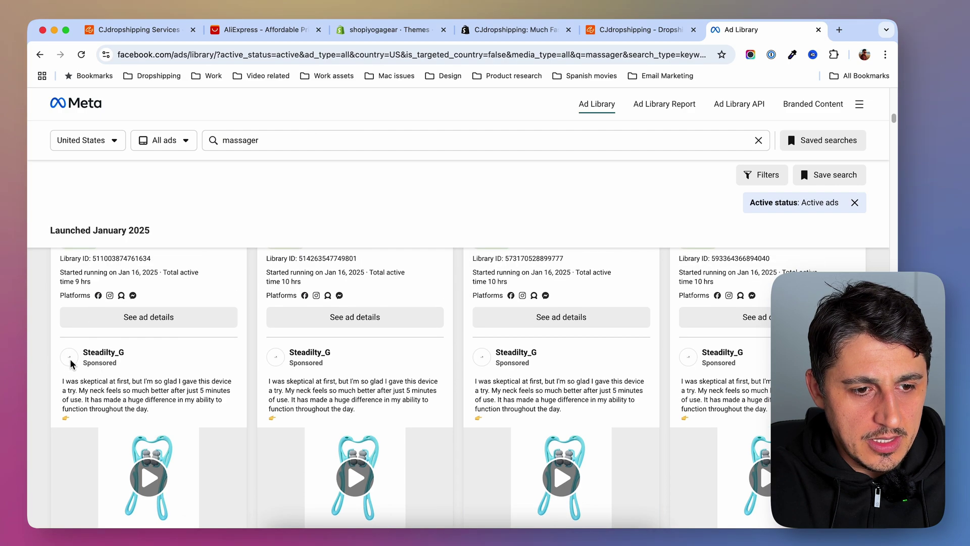
scroll(688, 367, "down", 4)
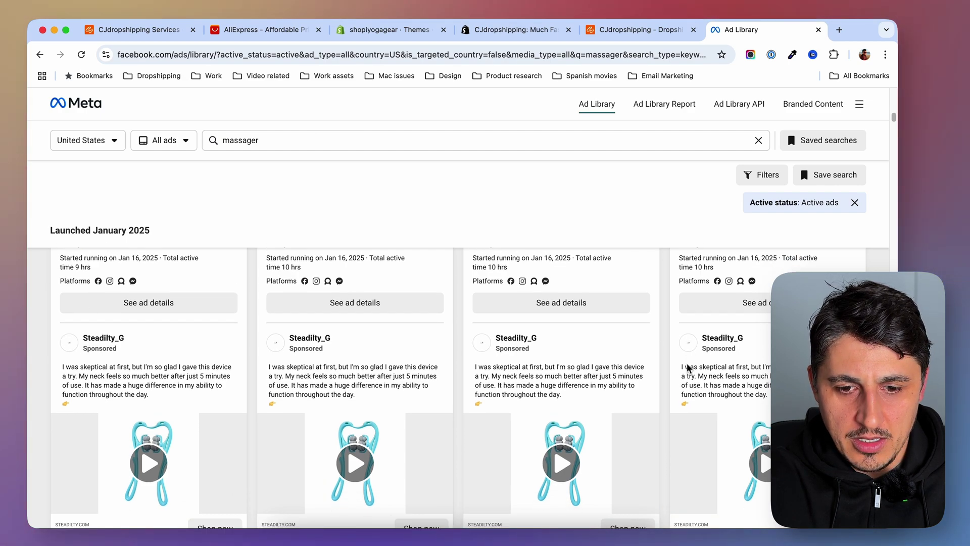
scroll(687, 368, "down", 10)
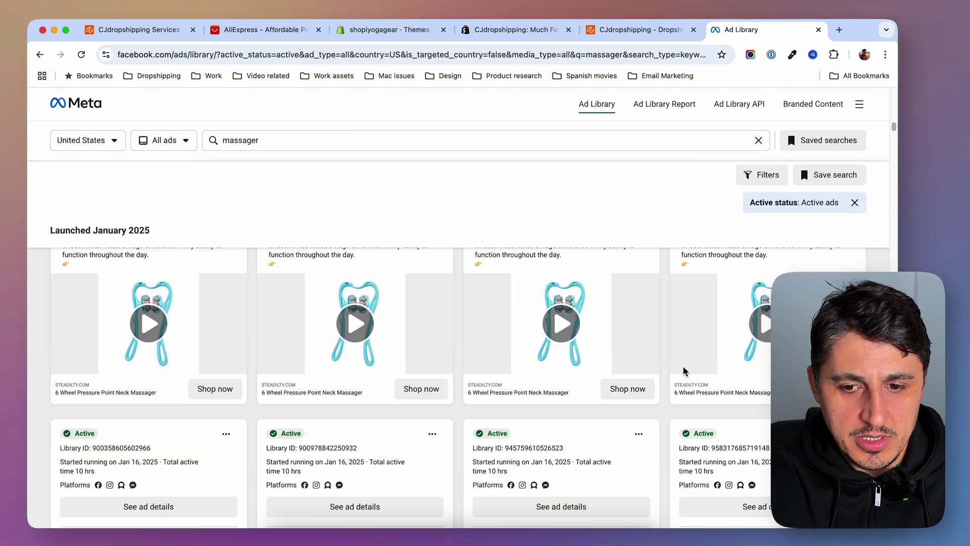
scroll(681, 374, "down", 20)
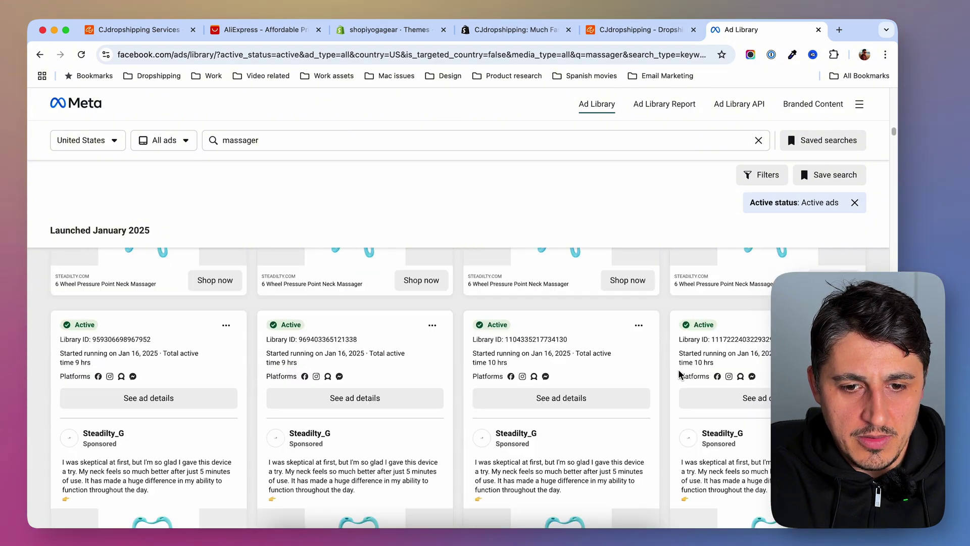
scroll(679, 374, "down", 5)
left_click(628, 342)
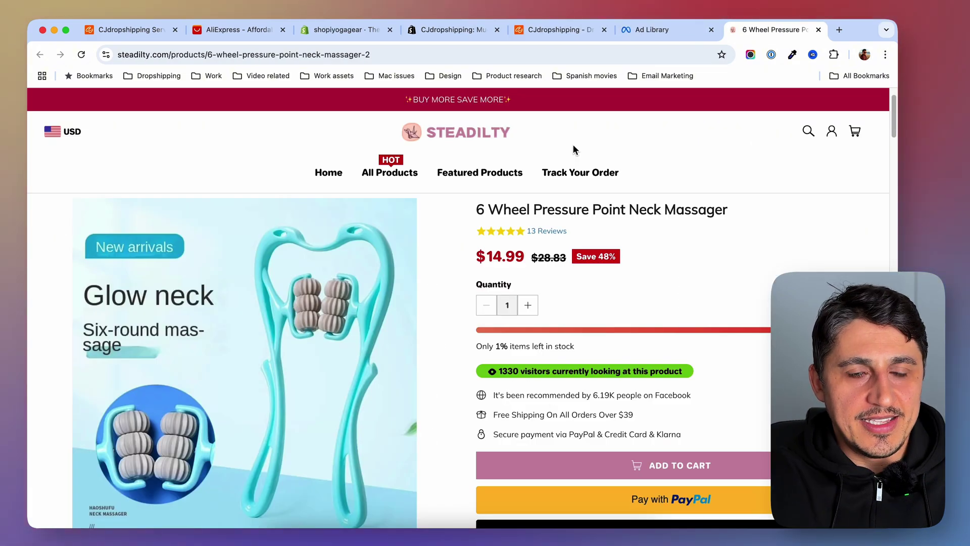
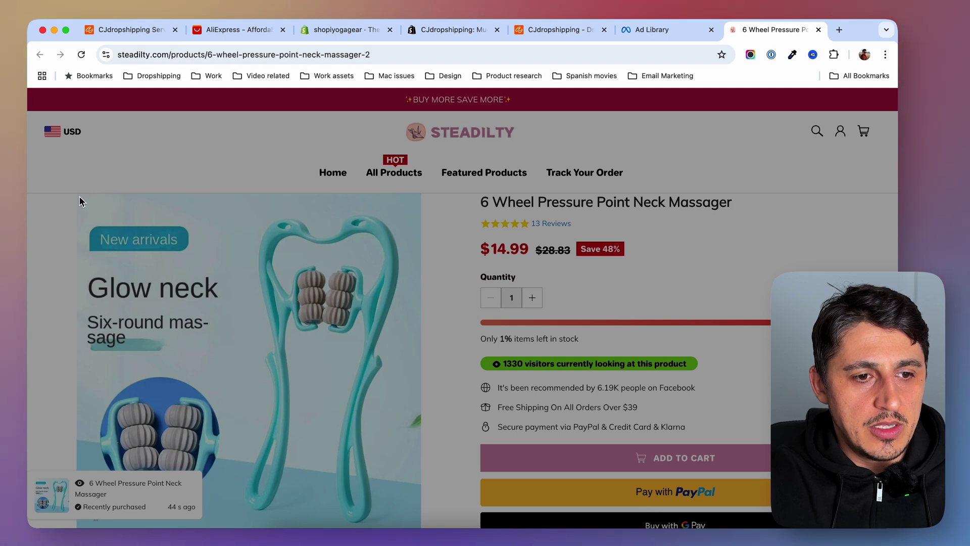
Capture a screenshot area of about 591 x 454 over the neck massager's main photo and save the image to the Desktop.
left_click(79, 197)
left_click_drag(80, 197, 129, 261)
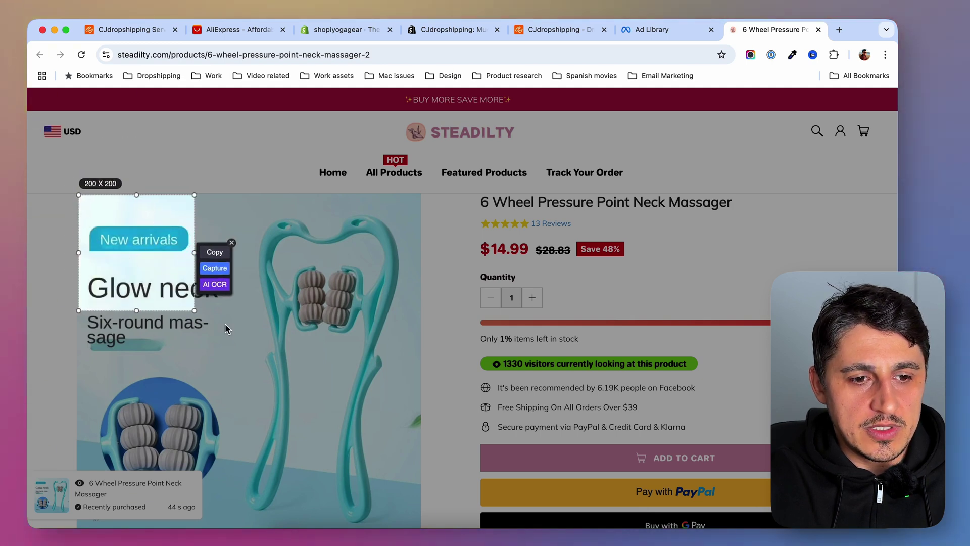
left_click_drag(194, 310, 422, 459)
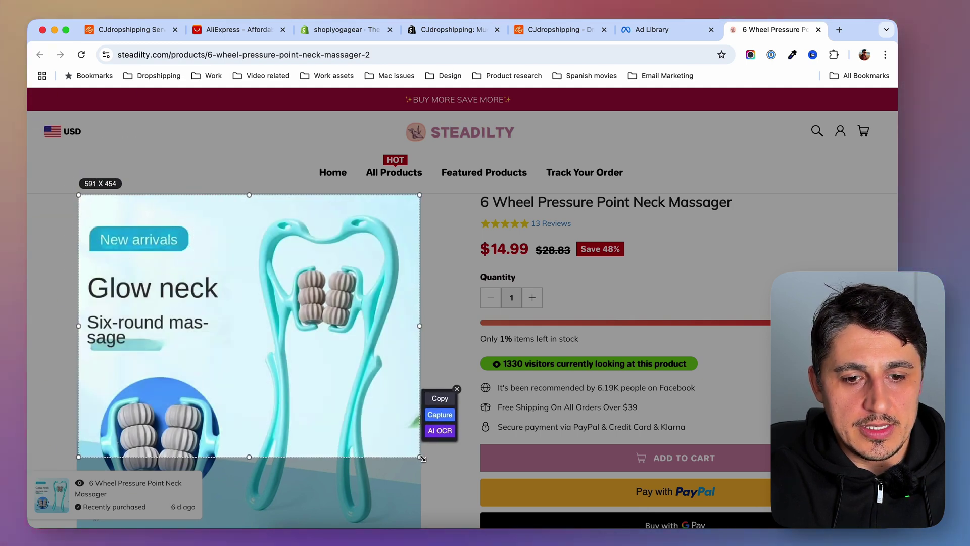
left_click(447, 419)
right_click(409, 276)
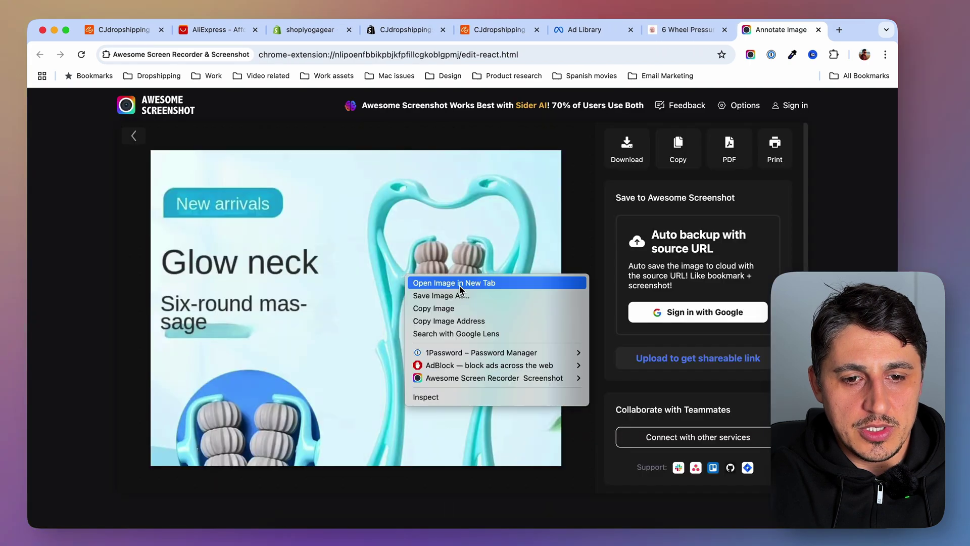
left_click(454, 295)
Switch back to CJdropshipping and search its products by image using the saved neck massager PNG from the Desktop.
left_click(489, 31)
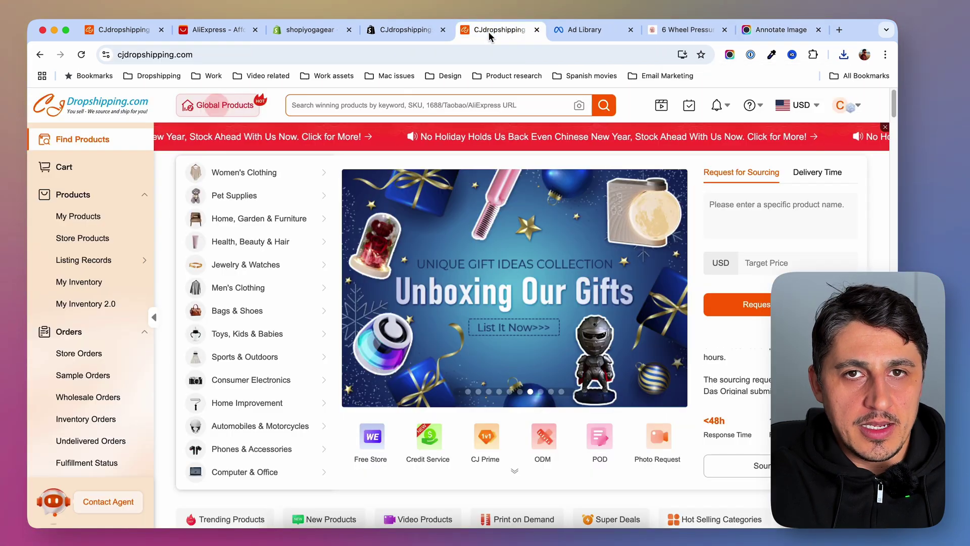
left_click(579, 106)
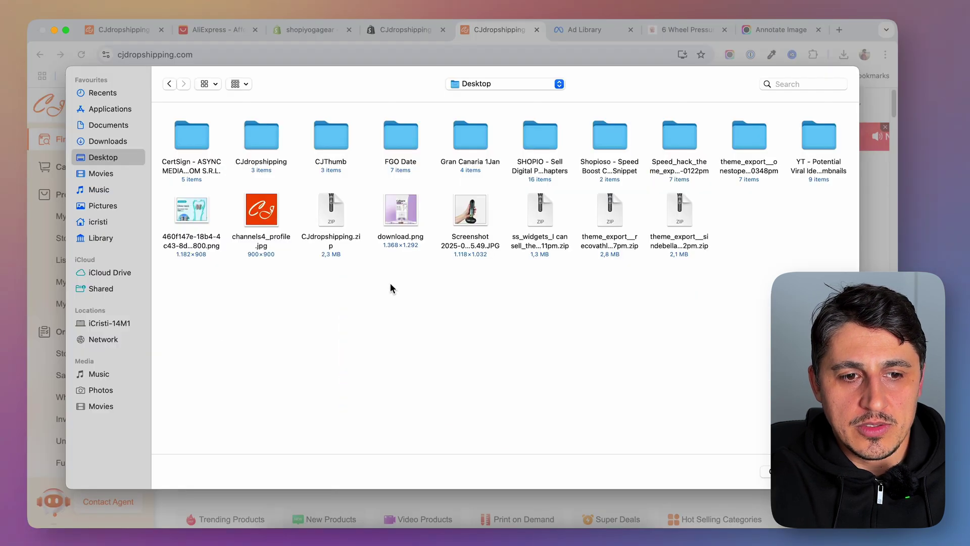
left_click(201, 218)
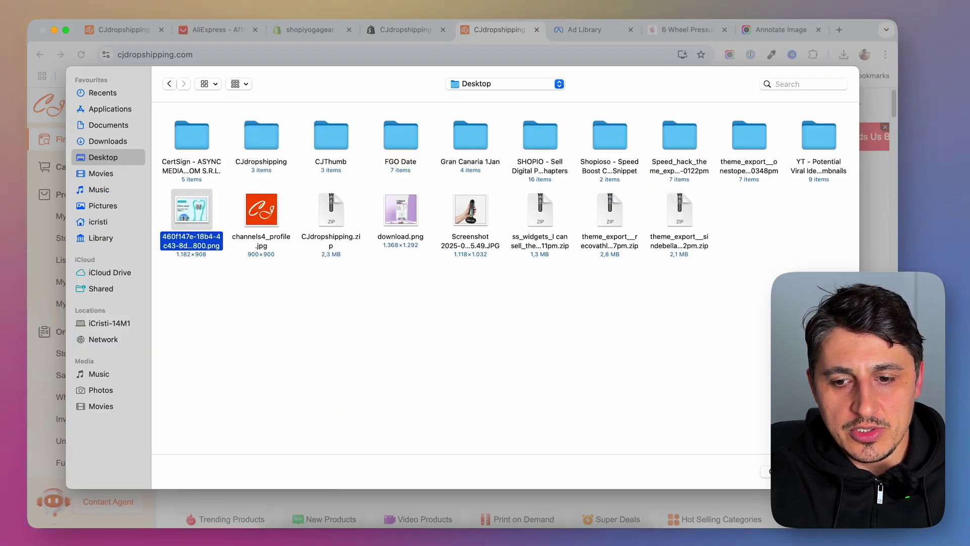
key("Return")
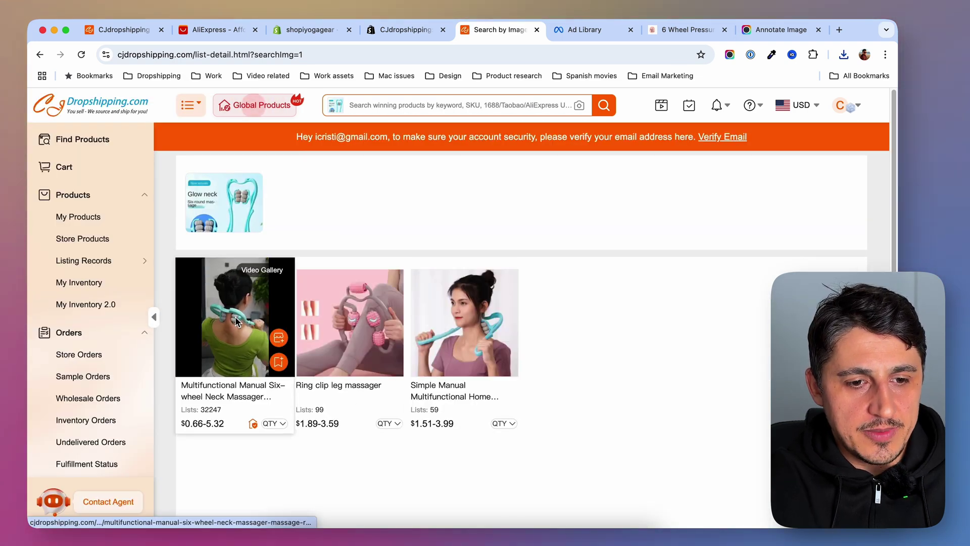
Open the Multifunctional Manual Six-wheel Neck Massager and compare its color variants, including Blue and Blue 2PCS.
left_click(234, 322)
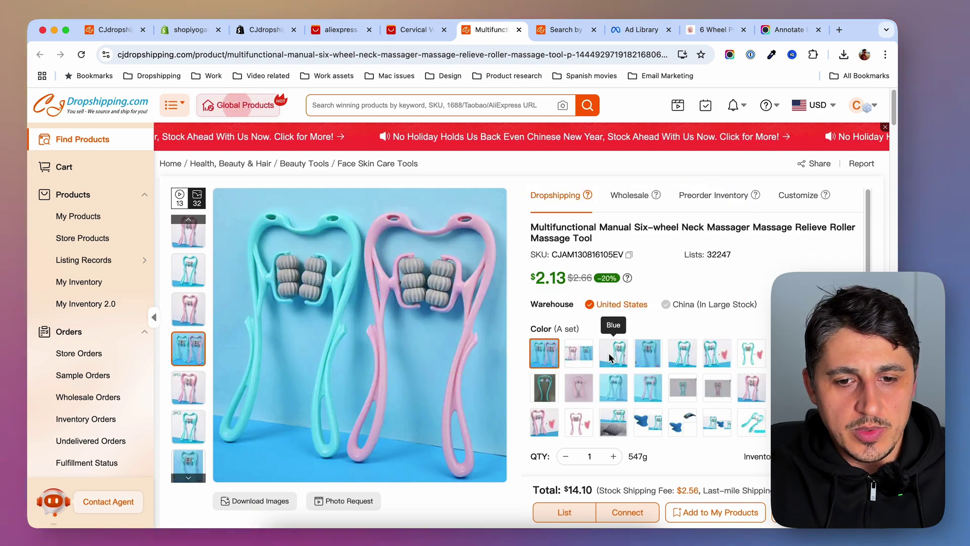
left_click(580, 355)
left_click(622, 359)
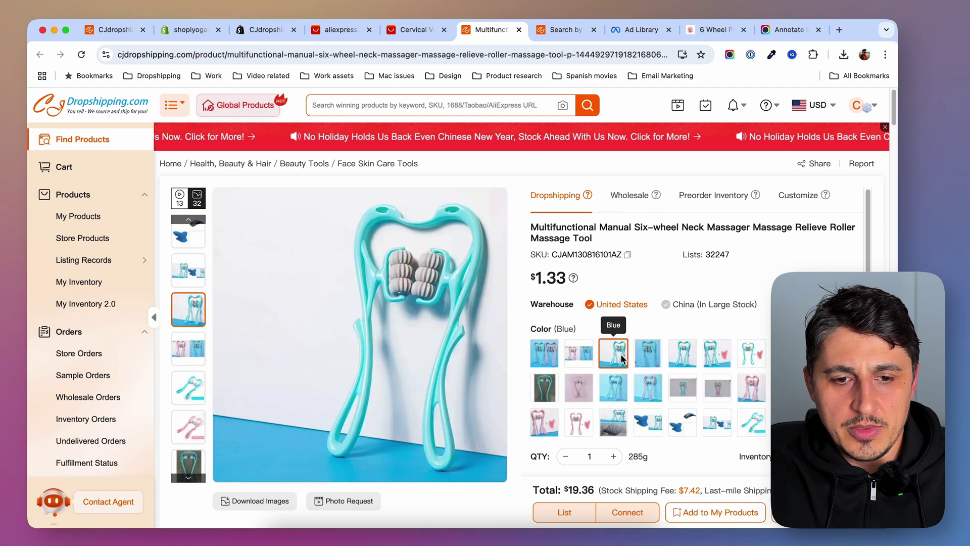
left_click(649, 357)
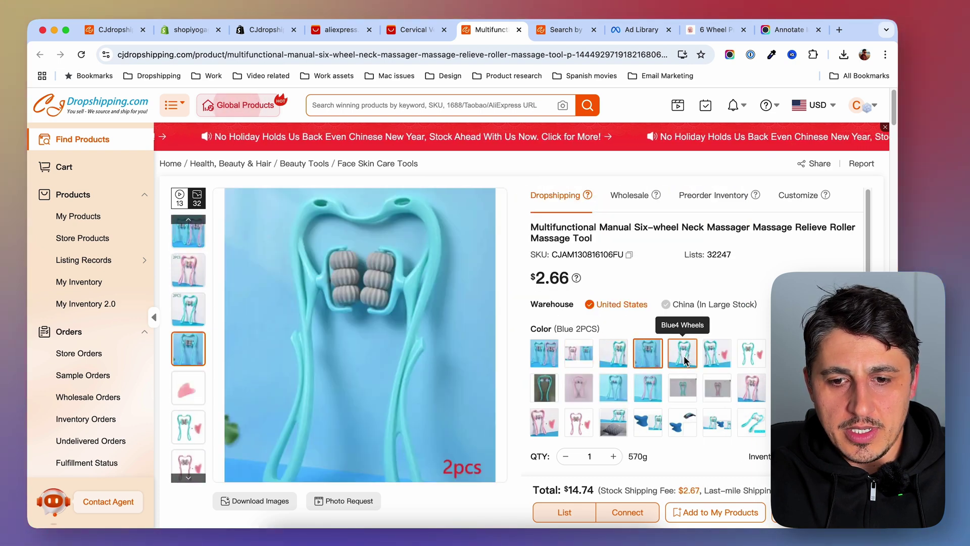
Compare more of the neck massager's color variants, from the Blue4 Wheels and roller suits through Cshaped pillow blue and Heartshaped to New Thumb Blue.
left_click(684, 358)
left_click(717, 353)
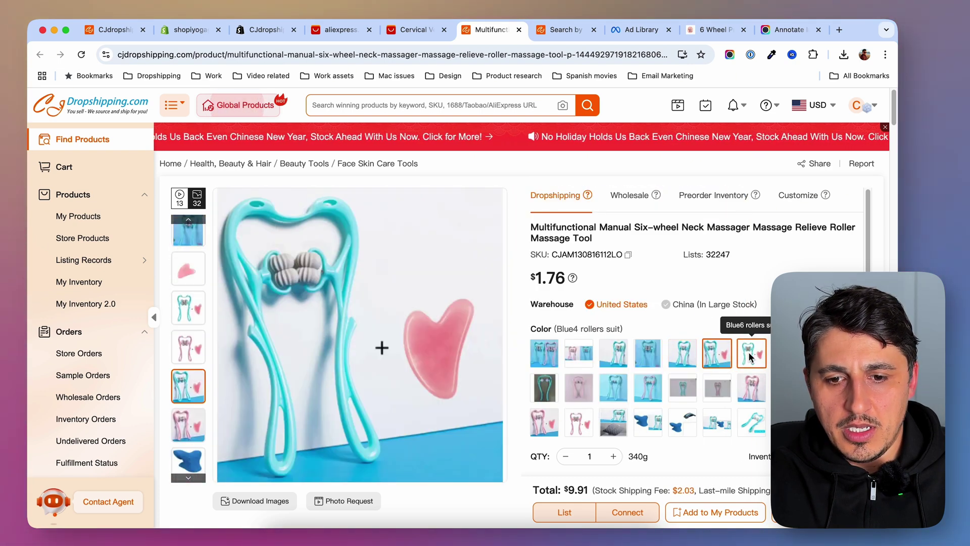
left_click(750, 356)
left_click(786, 353)
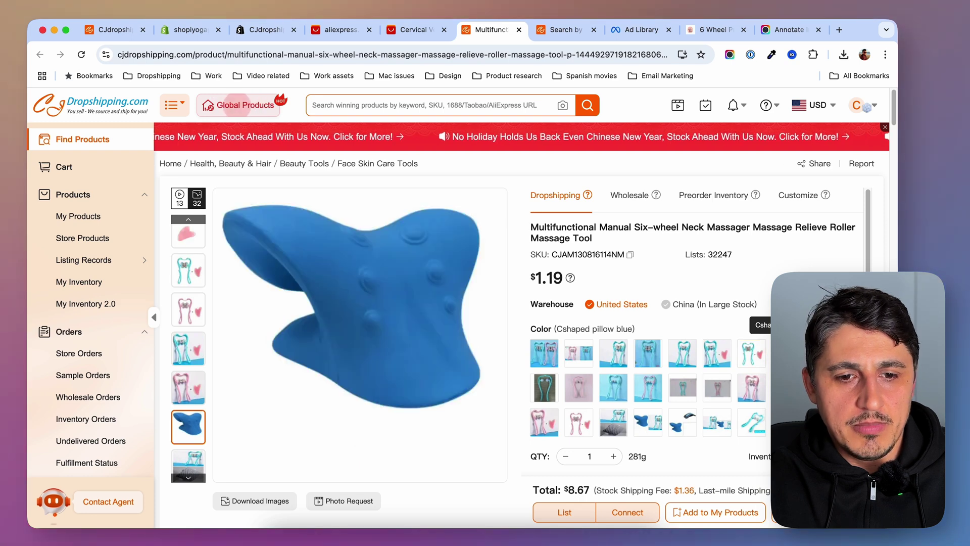
left_click(820, 353)
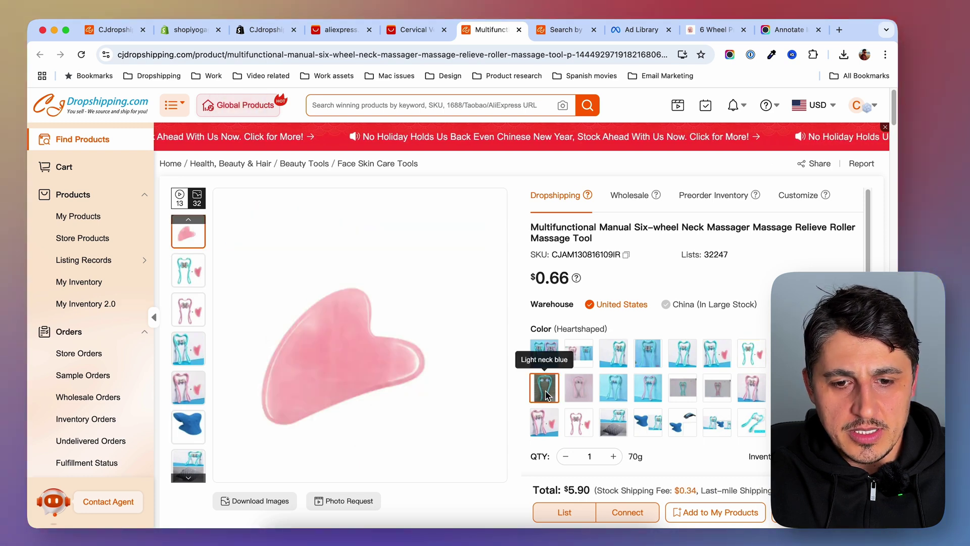
left_click(546, 395)
left_click(582, 393)
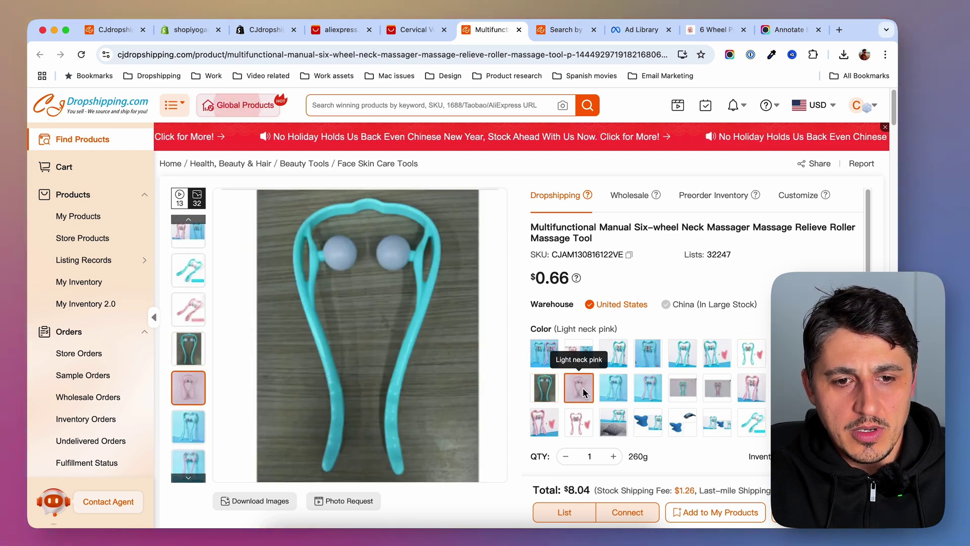
left_click(613, 388)
left_click(648, 388)
left_click(683, 388)
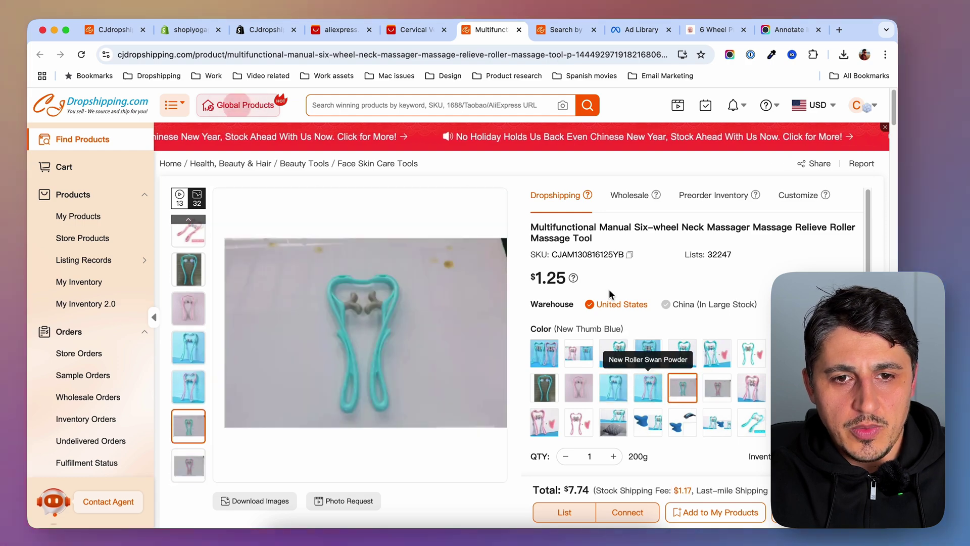
Switch to the Ad Library and watch a Steadilty 6 Wheel Pressure Point Neck Massager ad video in full screen.
left_click(635, 28)
scroll(358, 343, "up", 2)
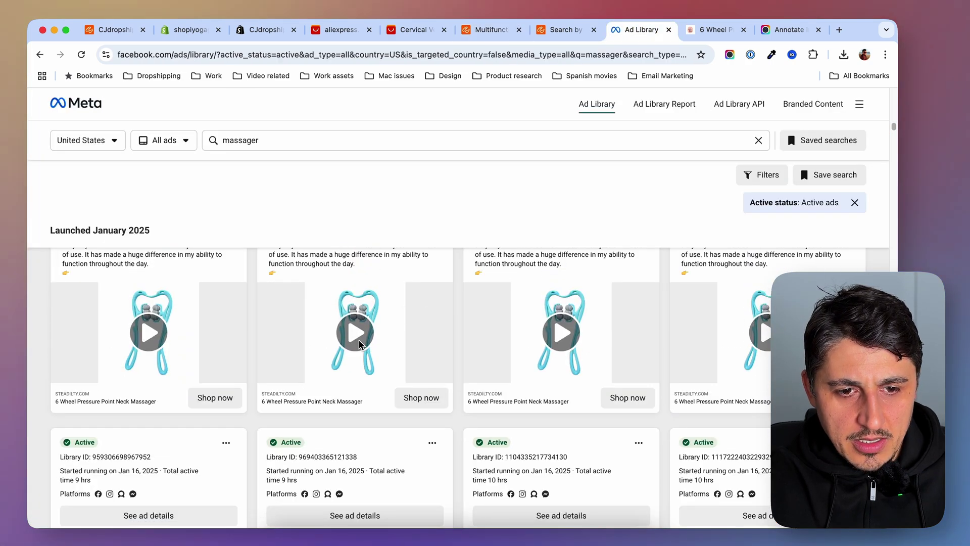
left_click(358, 343)
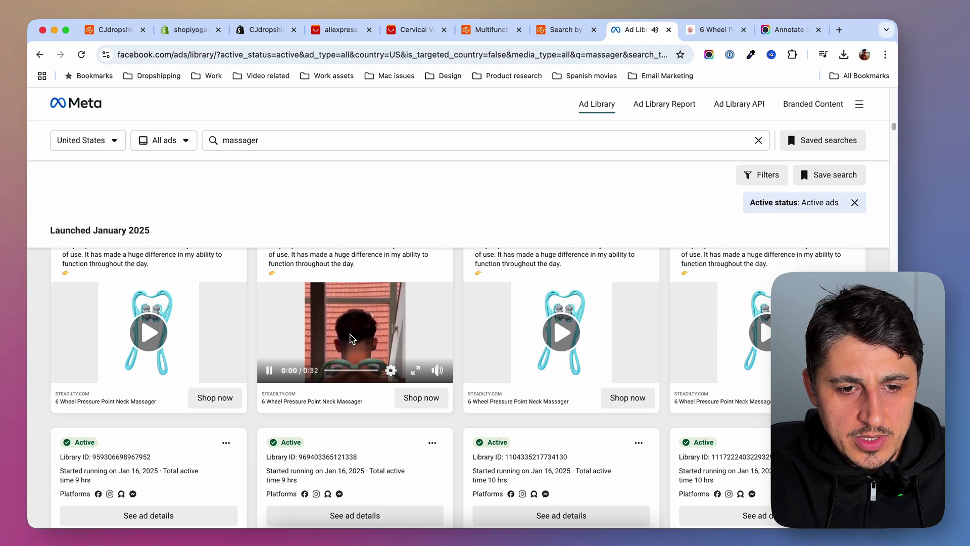
left_click(416, 372)
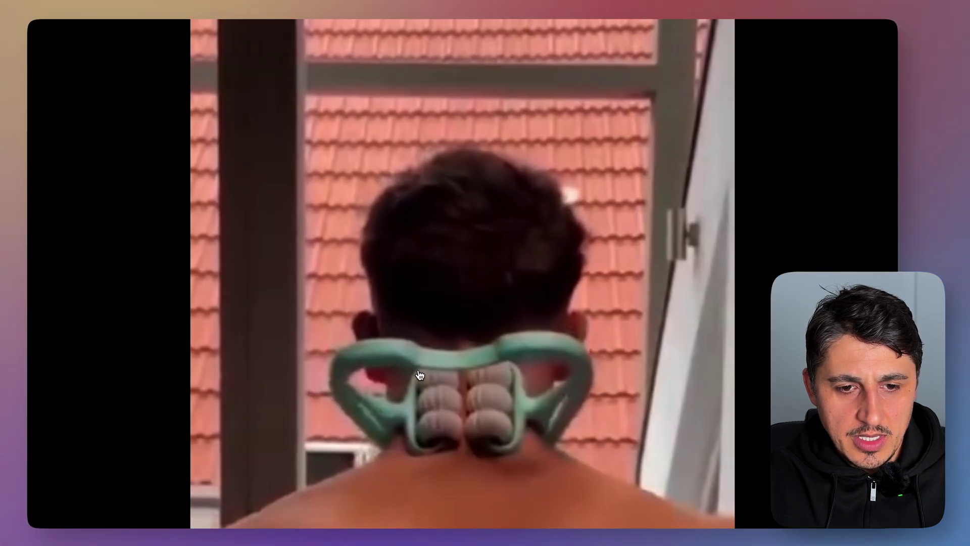
key("Escape")
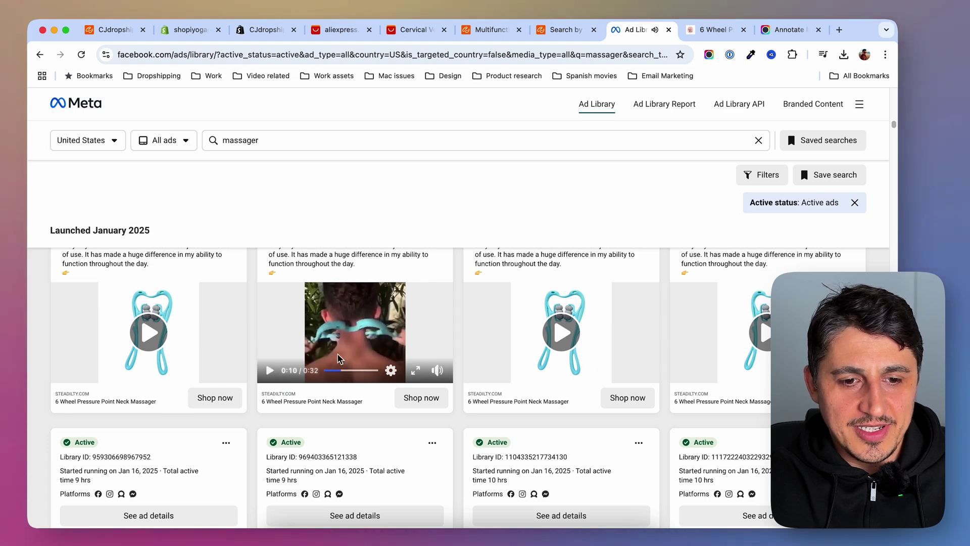
Reopen the Multifunctional Manual Six-wheel Neck Massager from the CJdropshipping image search results and compare it with the matching AliExpress product.
left_click(561, 29)
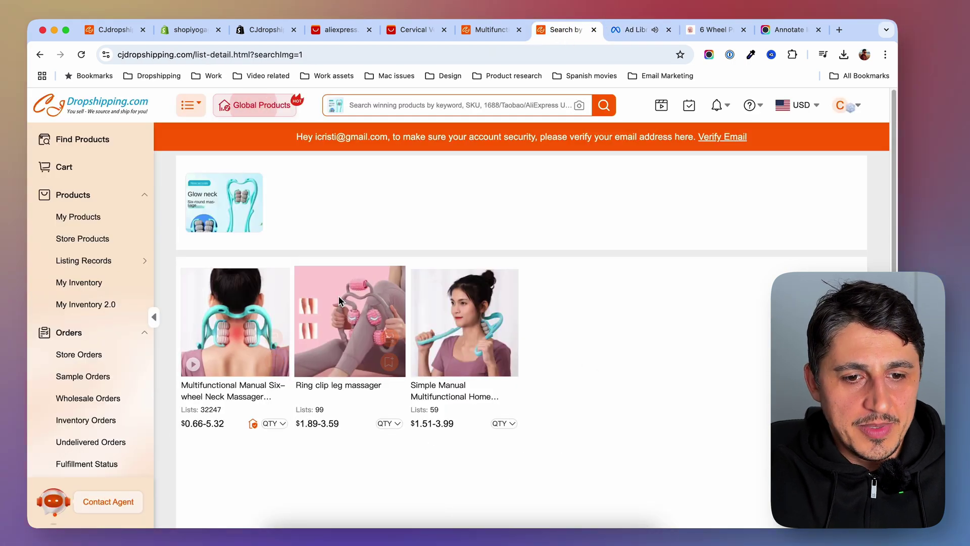
left_click(273, 308)
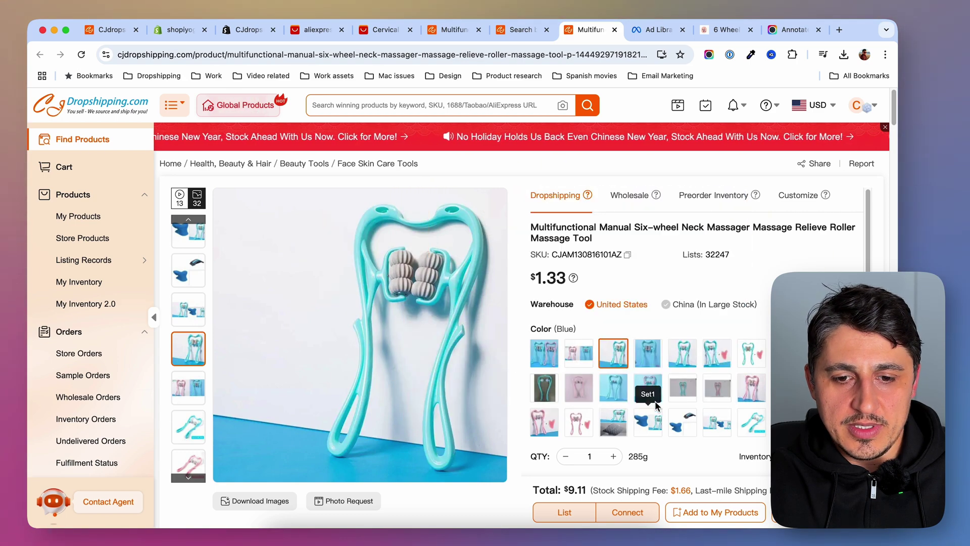
left_click(381, 29)
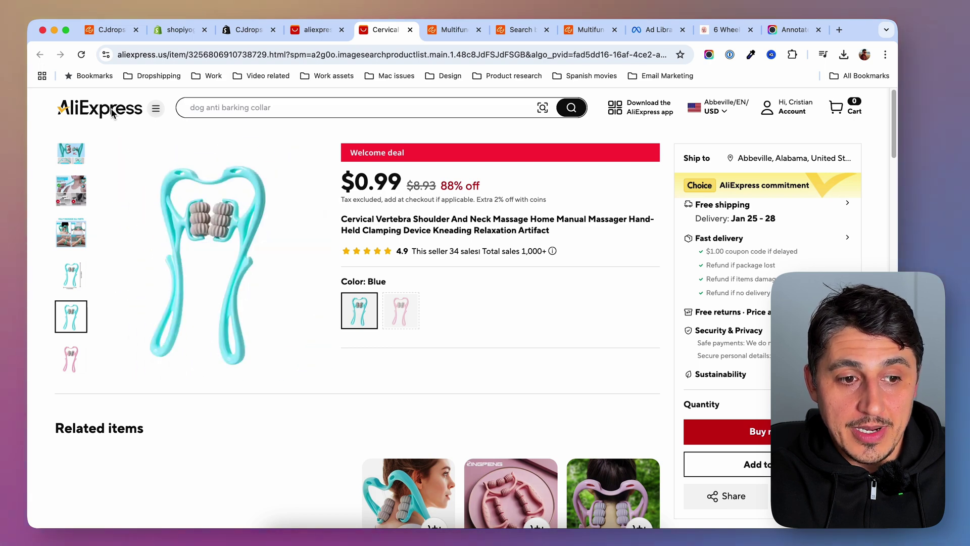
key("super+alt+Left")
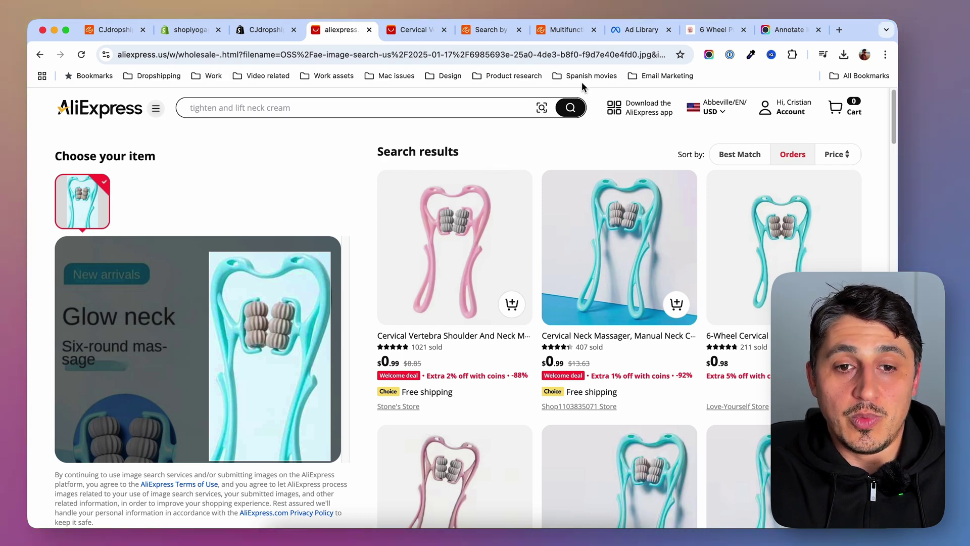
left_click(564, 30)
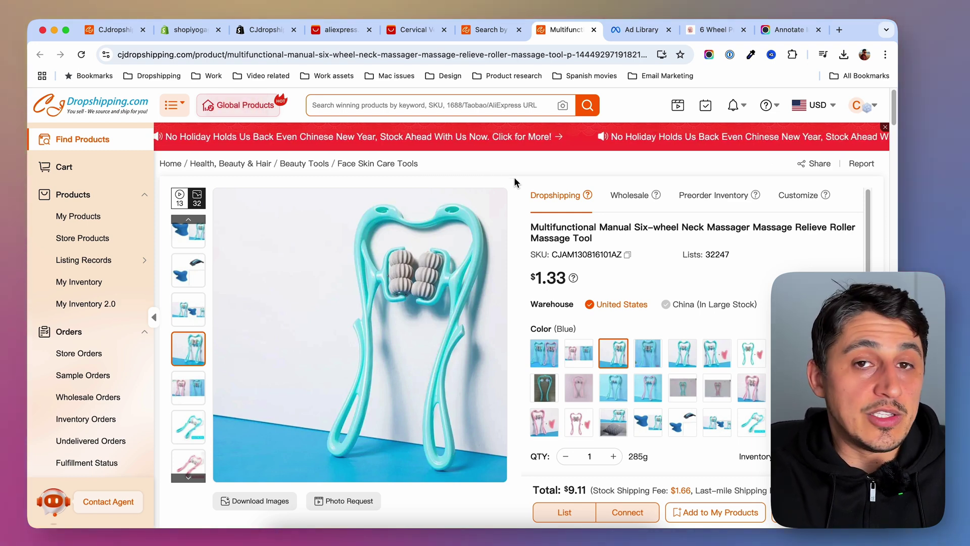
mouse_move(411, 299)
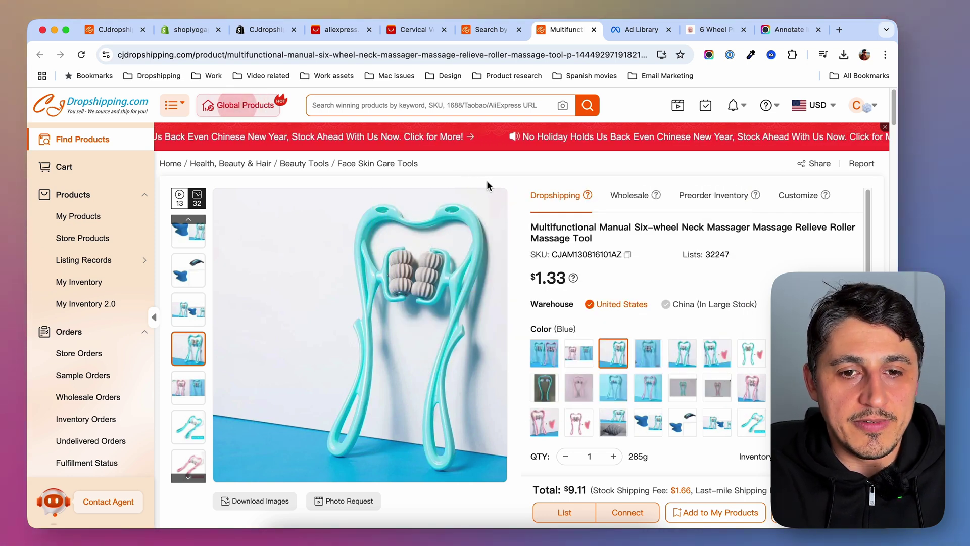
Review the AliExpress neck massager offer and its search results against CJdropshipping's image matches, ending on the CJdropshipping product page.
left_click(402, 31)
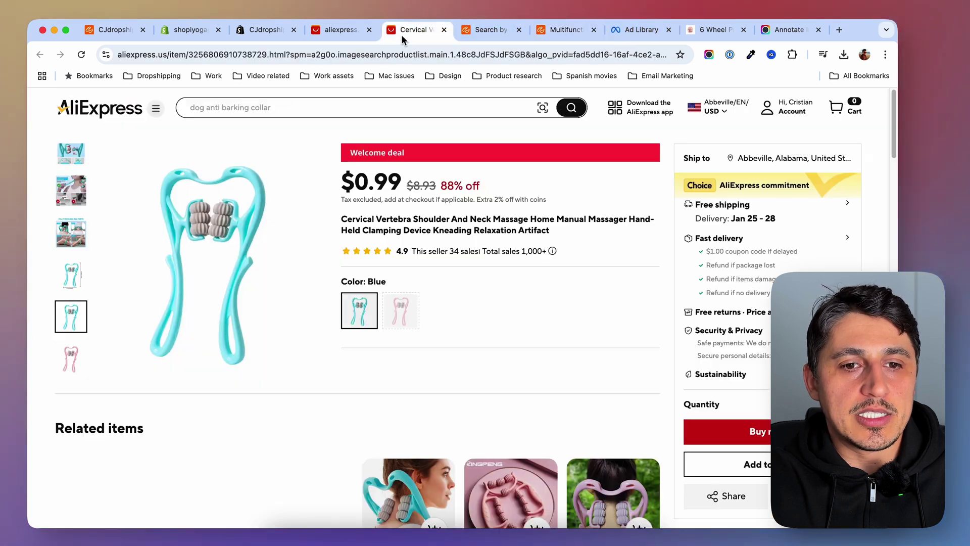
left_click(352, 34)
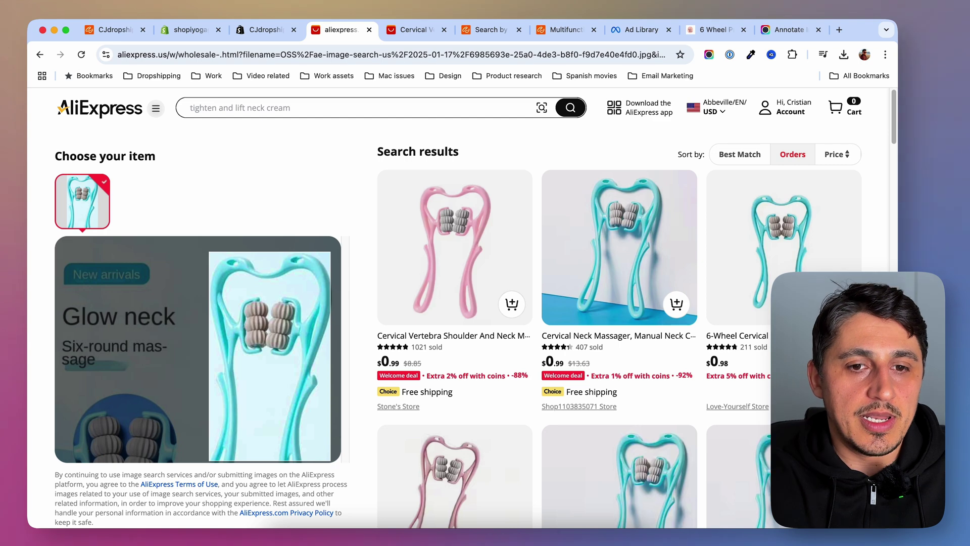
left_click(490, 36)
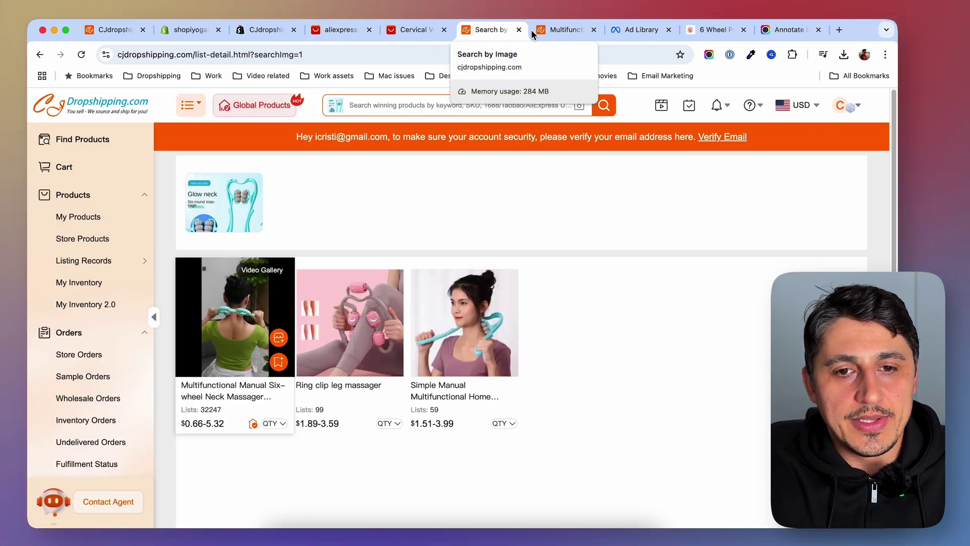
left_click(556, 33)
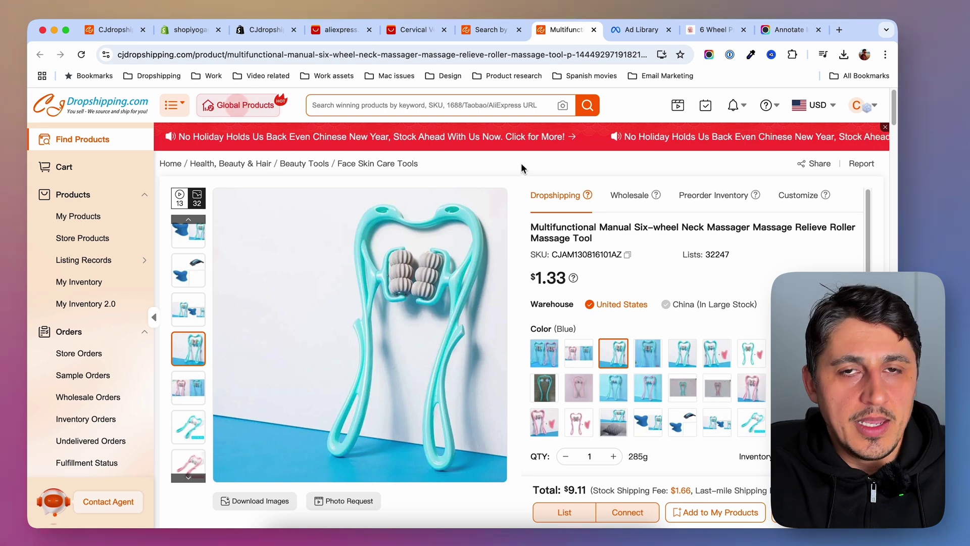
Start listing the neck massager to the shopiyogagear store and add "accessories" as its product type.
left_click(564, 513)
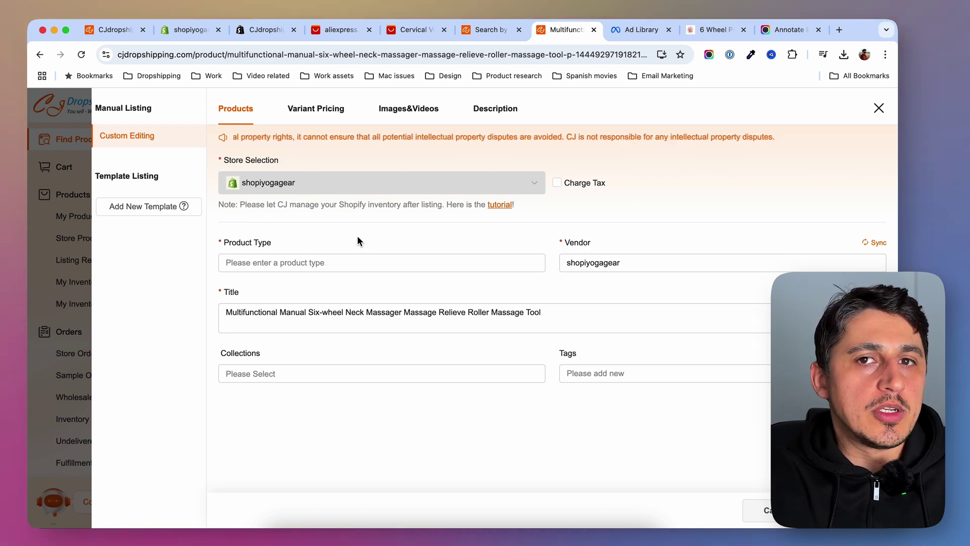
left_click(317, 262)
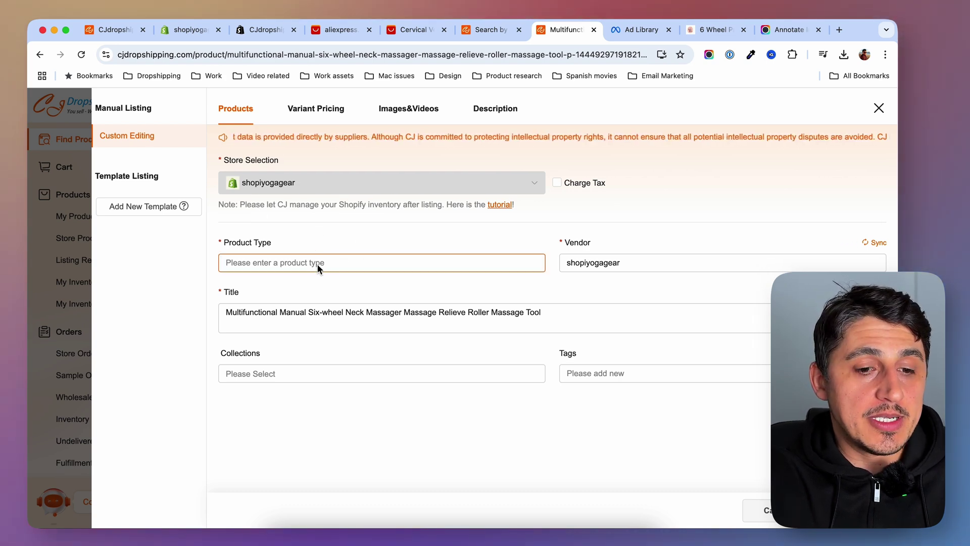
left_click(317, 262)
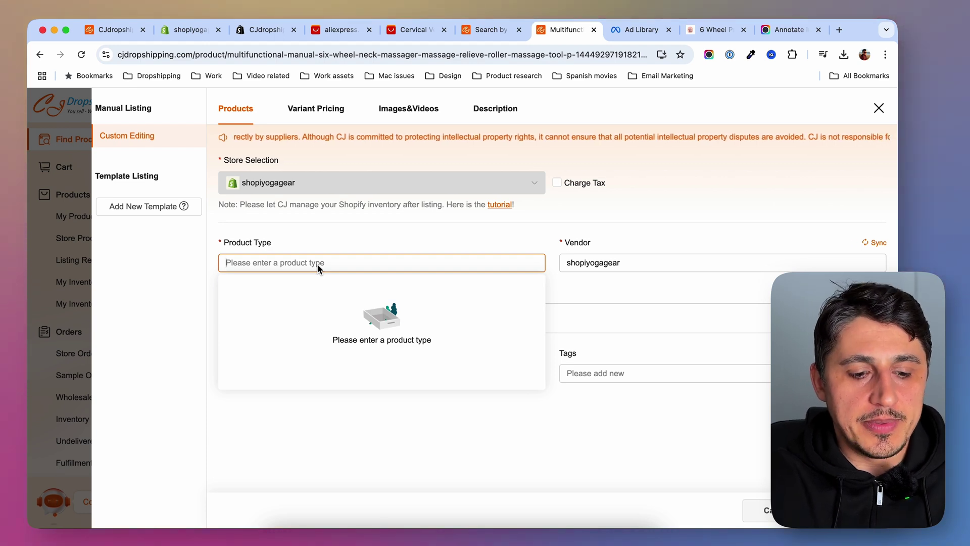
type("accessories")
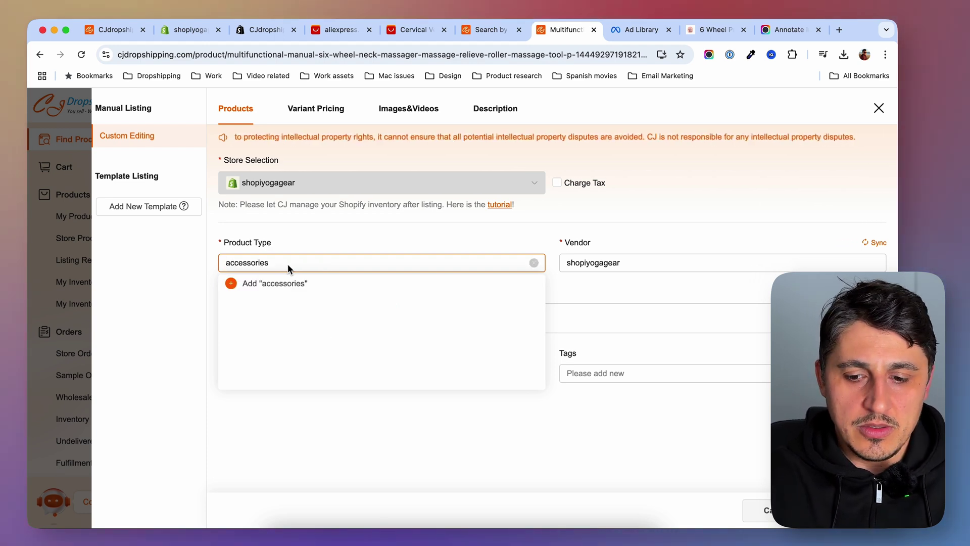
left_click(251, 284)
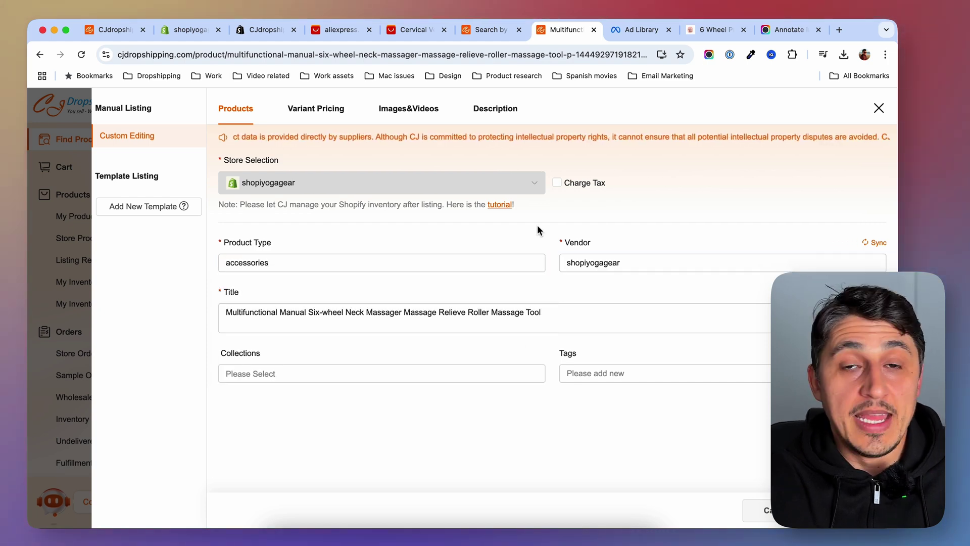
Add "yogagear" as the listing's vendor.
left_click(637, 262)
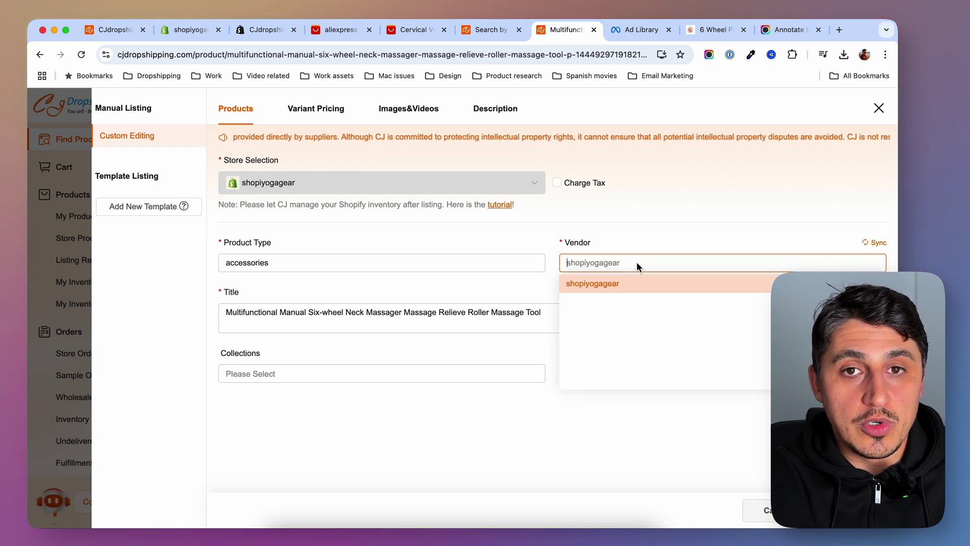
type("yogagear")
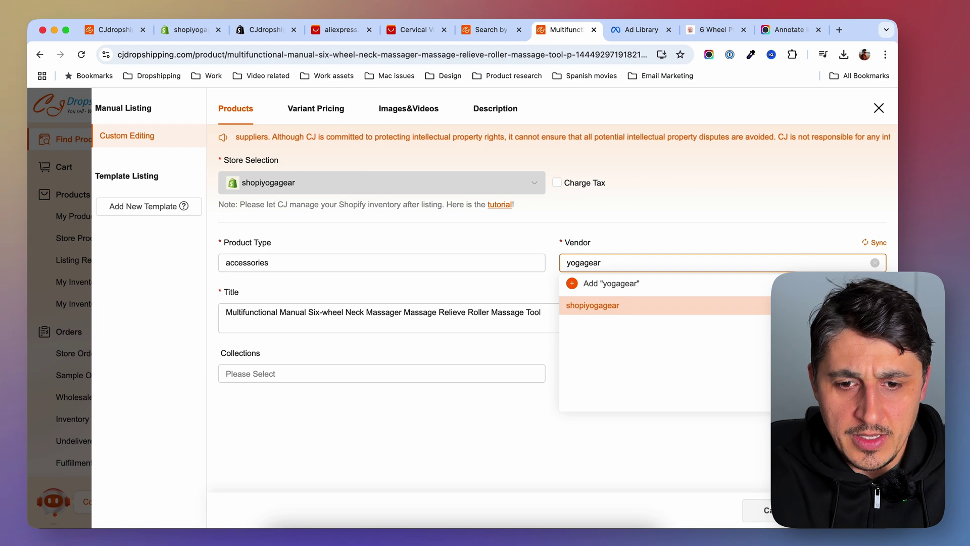
left_click(577, 284)
Review the listing's title and the store collections available for the product.
left_click(256, 326)
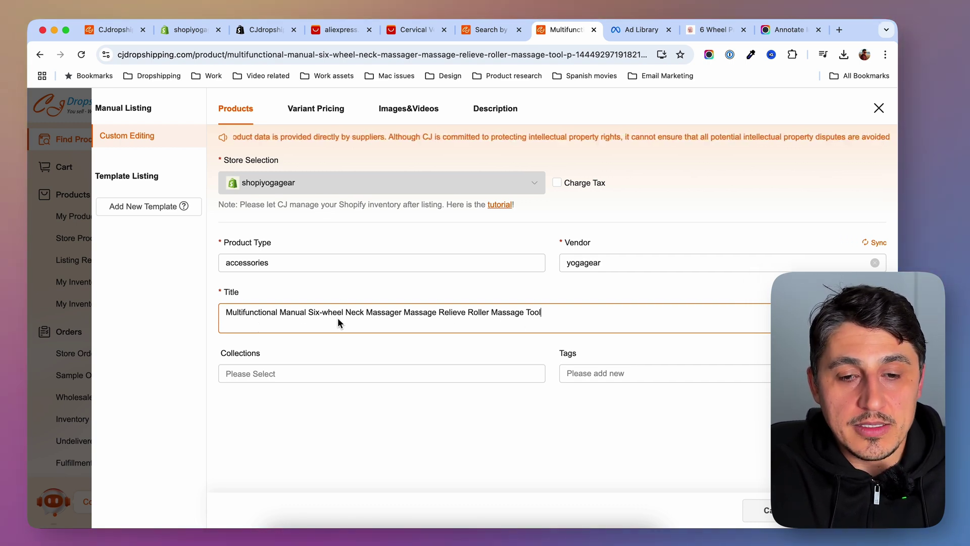
left_click(312, 372)
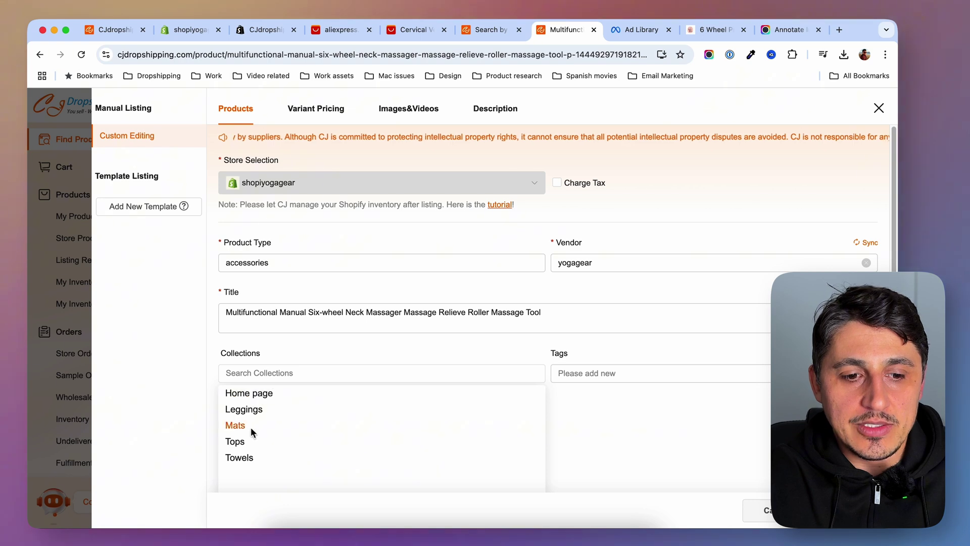
left_click(302, 348)
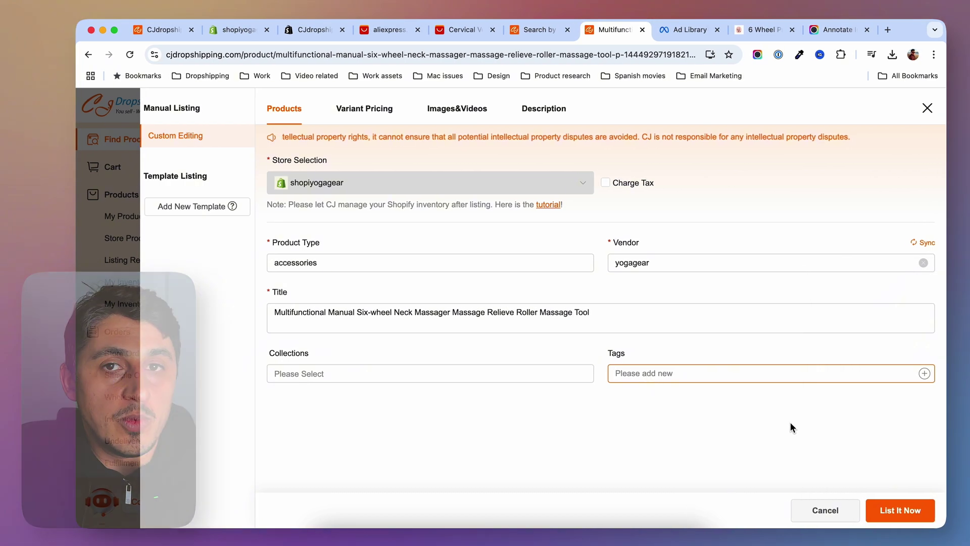
In the variant pricing settings, compare shipping from the China and US warehouses and set Shipping From to US Warehouse.
left_click(362, 110)
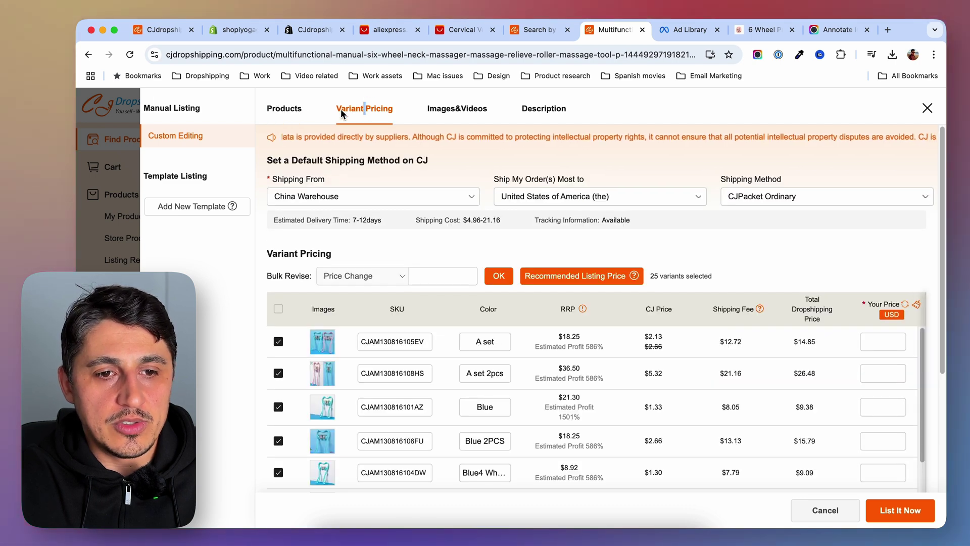
left_click(381, 201)
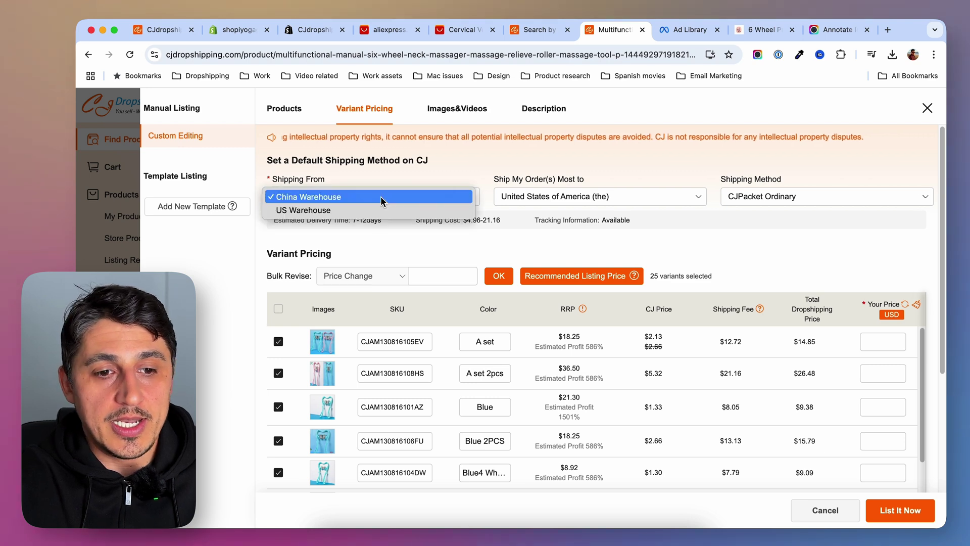
left_click(338, 210)
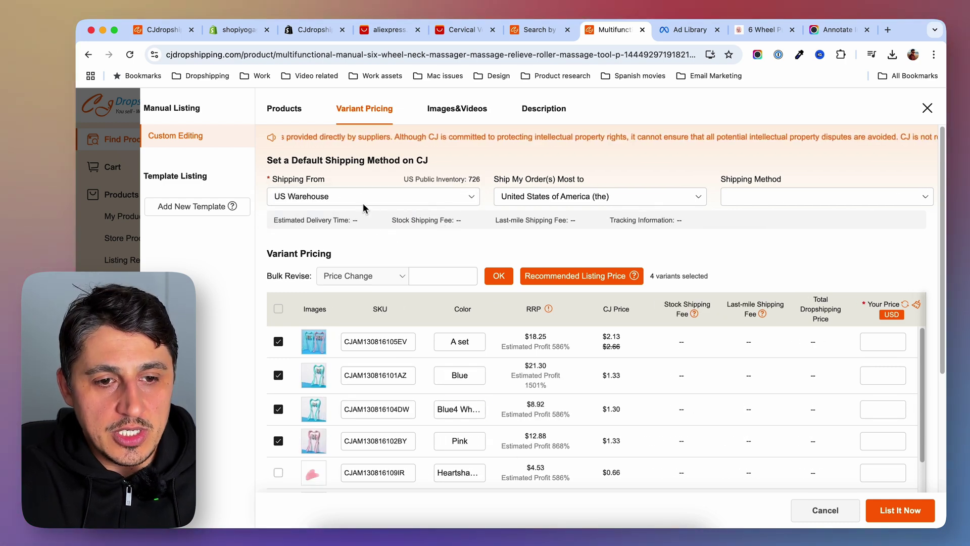
left_click(323, 198)
left_click(342, 184)
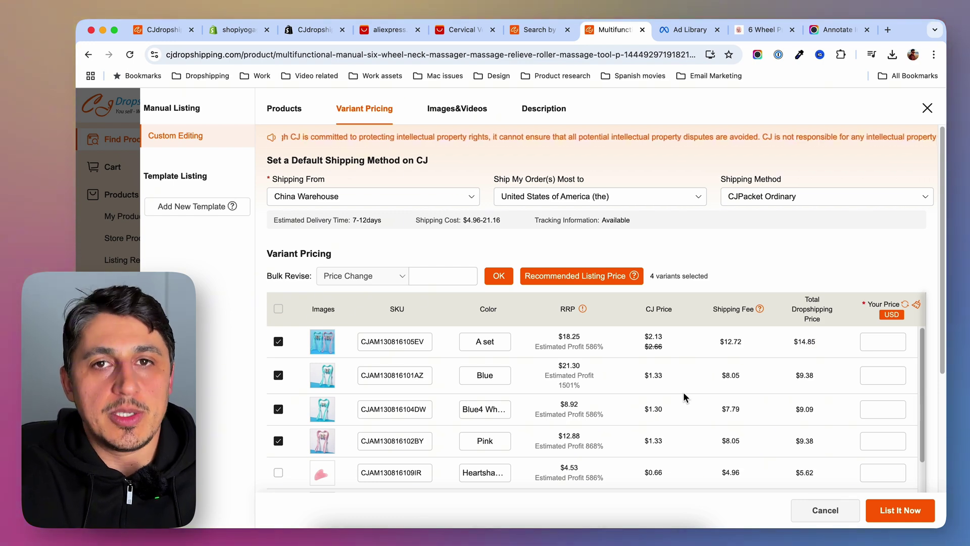
left_click(309, 196)
left_click(309, 218)
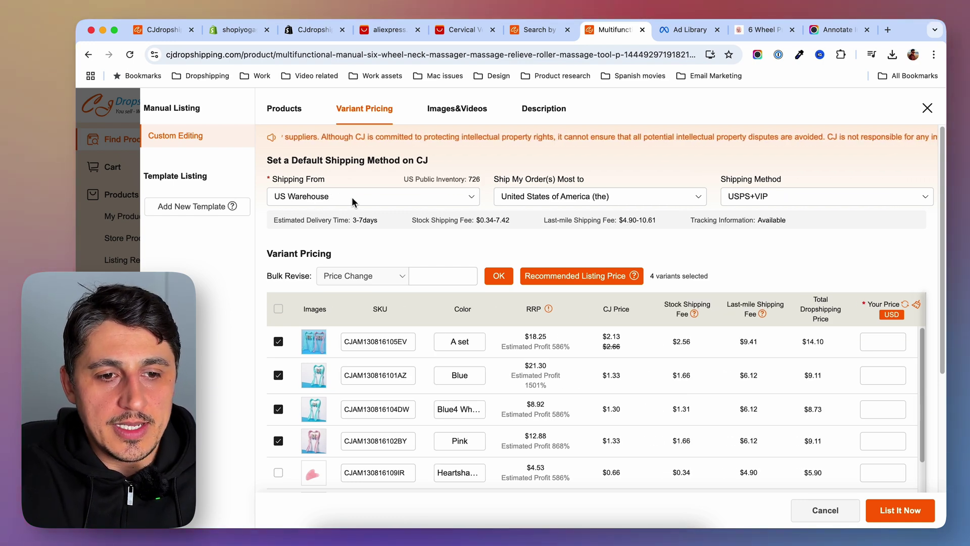
Review the destination countries and the shipping methods available for orders shipped from the US Warehouse.
left_click(568, 197)
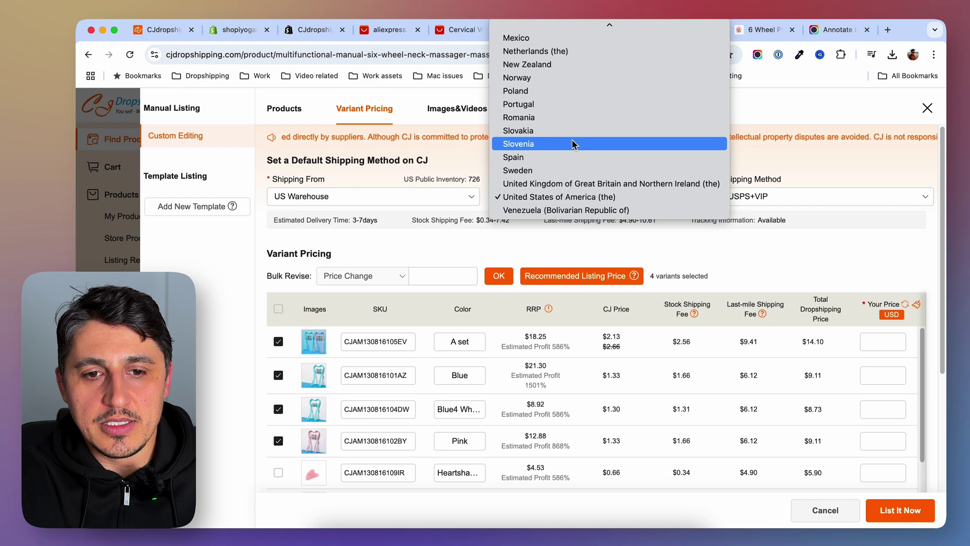
scroll(573, 140, "up", 5)
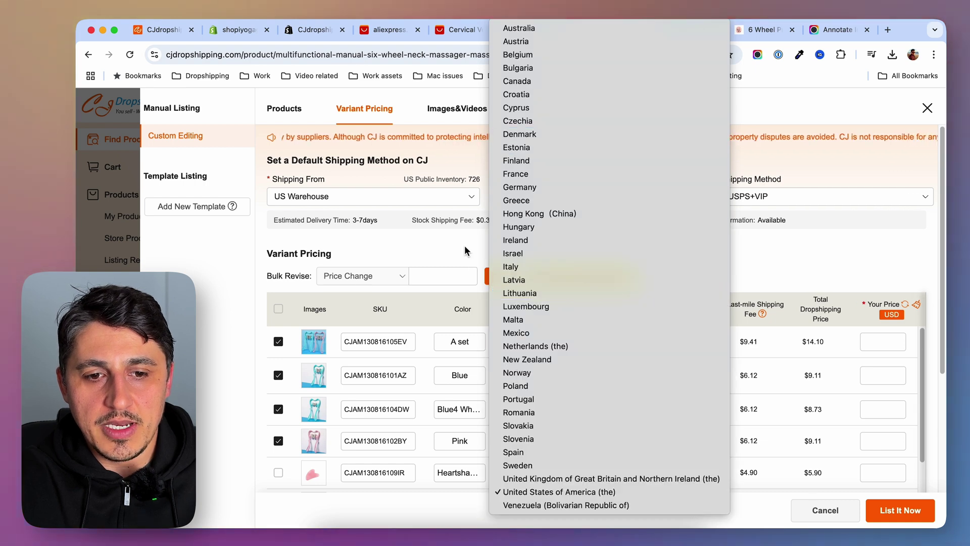
left_click(730, 213)
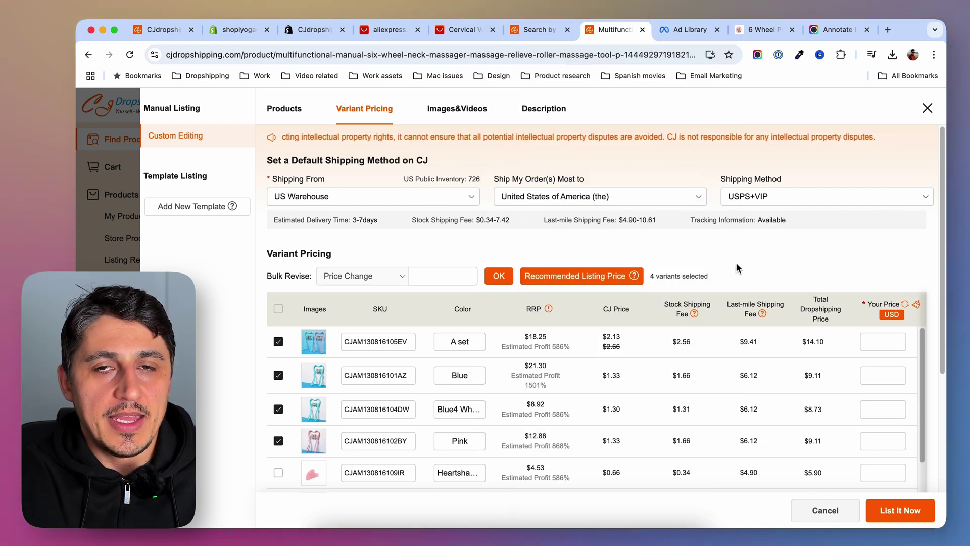
left_click(764, 197)
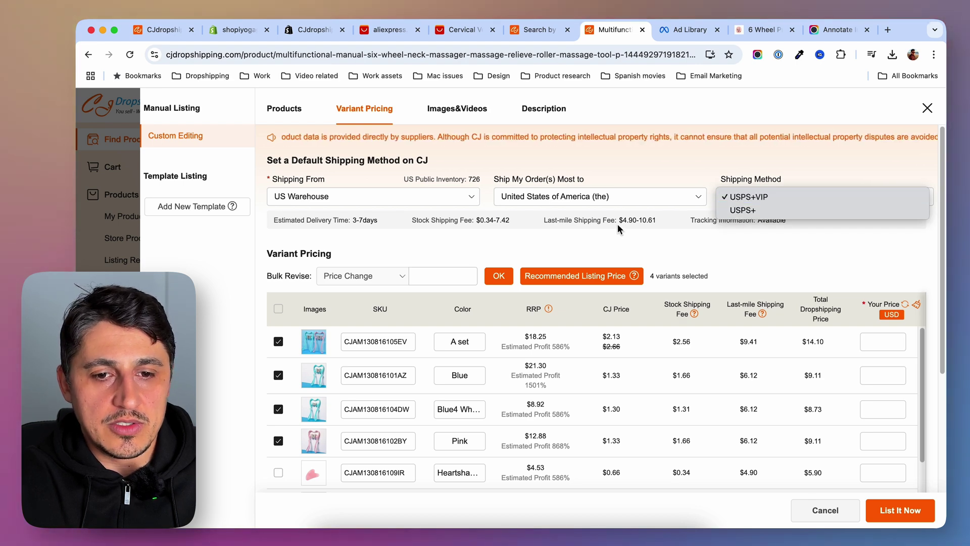
left_click(757, 198)
Switch Shipping From to China Warehouse and examine the shipping methods offered to the United States.
left_click(396, 199)
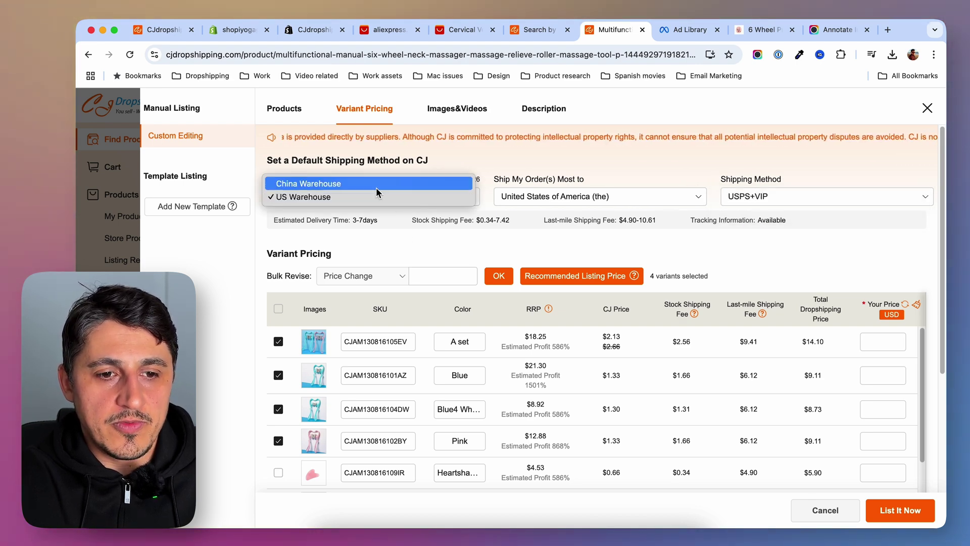
left_click(384, 184)
left_click(780, 198)
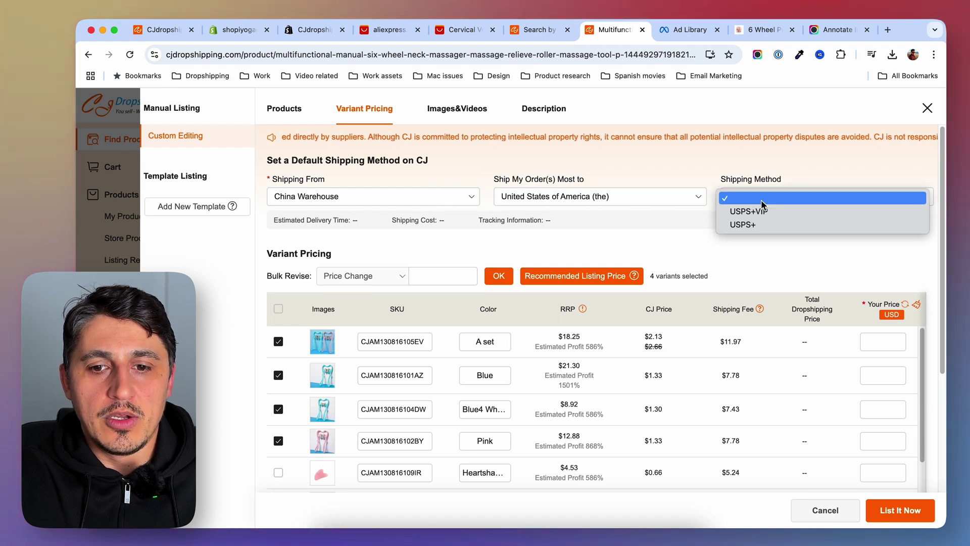
left_click(764, 199)
left_click(764, 207)
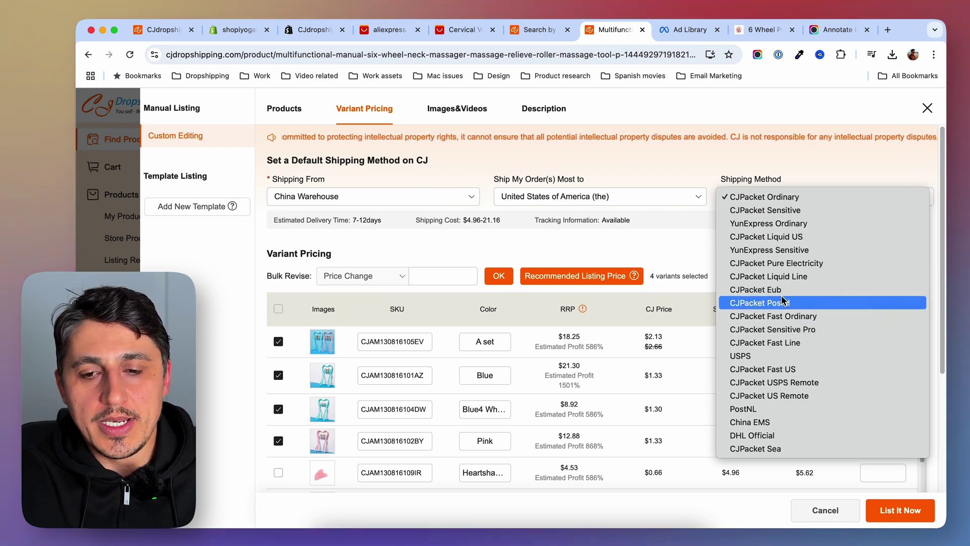
Set Shipping From to US Warehouse and choose USPS+ as the shipping method.
left_click(403, 198)
left_click(403, 209)
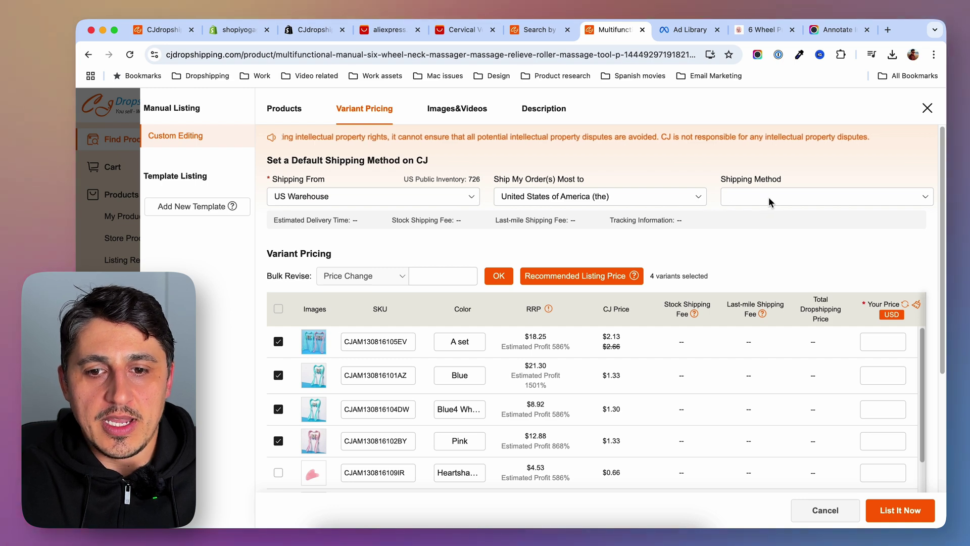
left_click(766, 202)
left_click(749, 198)
left_click(749, 197)
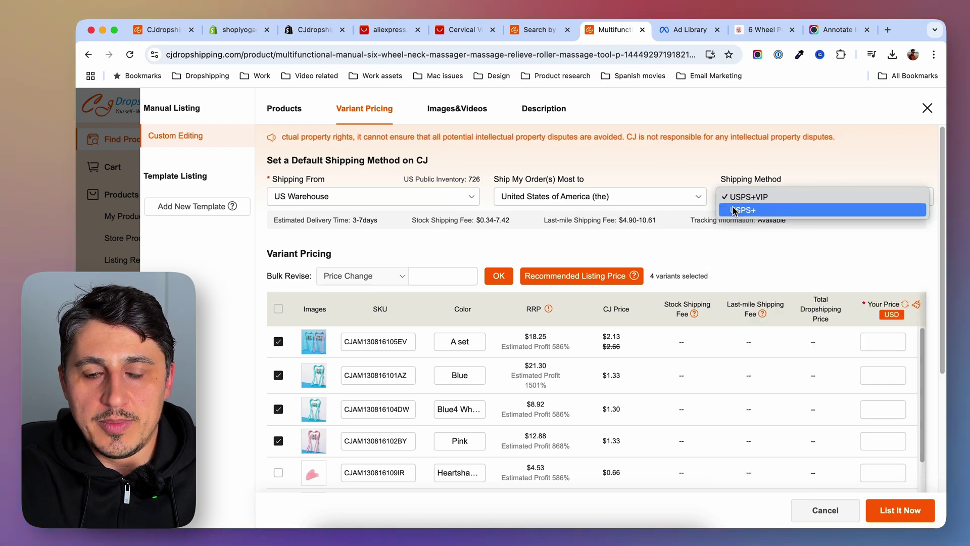
left_click(777, 209)
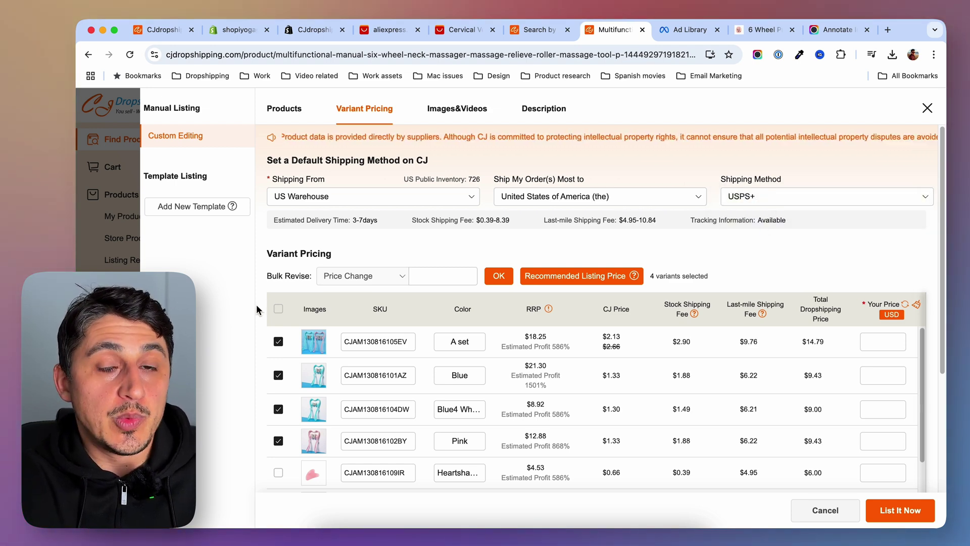
Exclude the "A set" variant and the four-wheel blue variant from the listing.
scroll(259, 326, "down", 1)
mouse_move(313, 313)
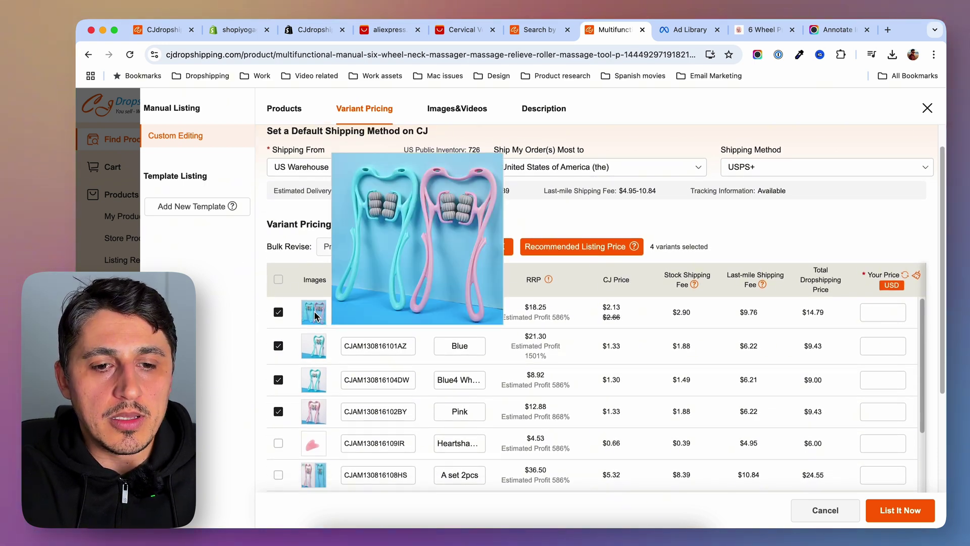
left_click(279, 313)
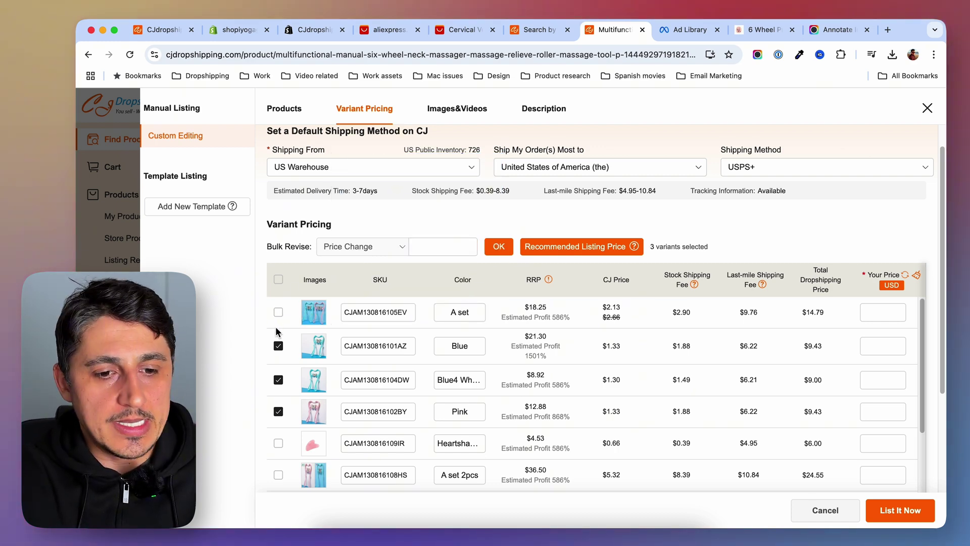
scroll(277, 323, "down", 2)
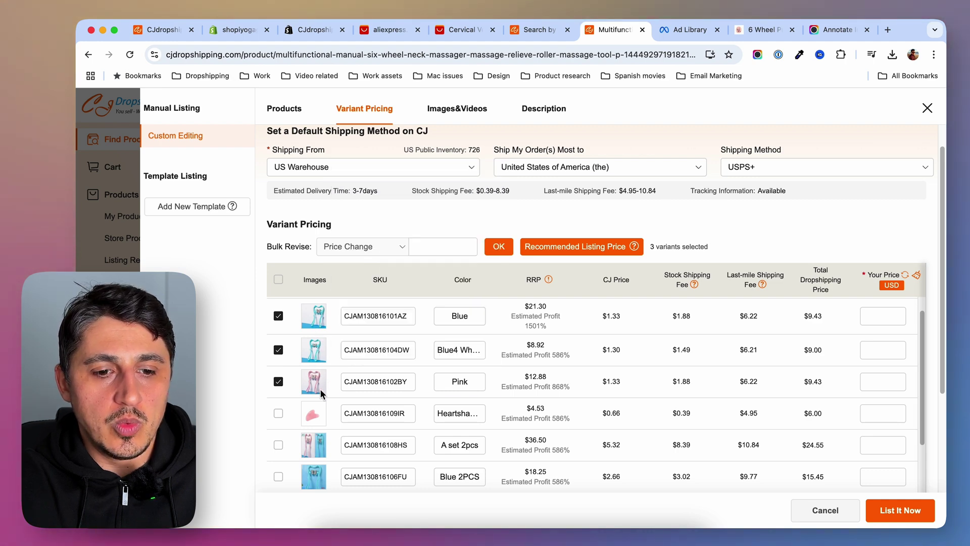
mouse_move(313, 387)
scroll(313, 387, "up", 1)
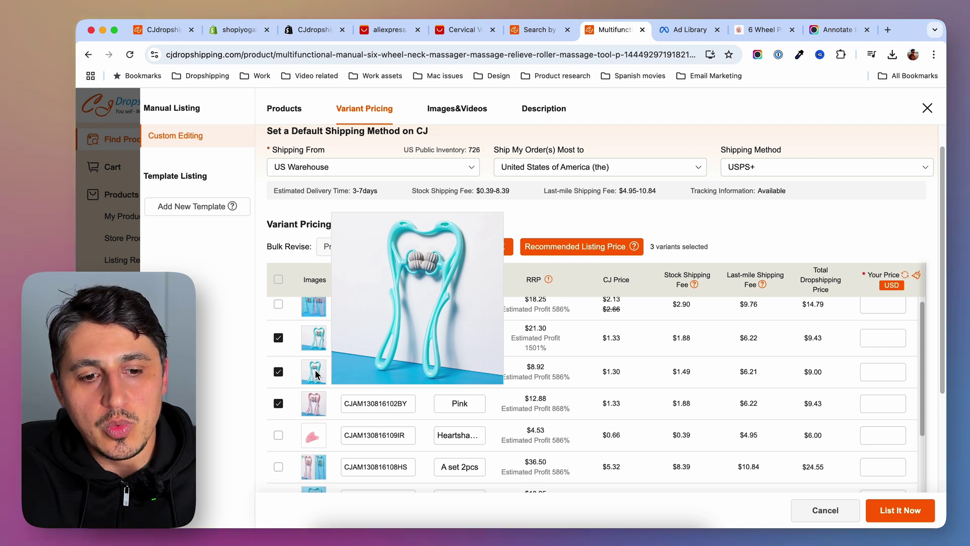
left_click(278, 372)
Examine the remaining unselected variants and their preview images for other suitable options.
scroll(288, 389, "down", 2)
scroll(290, 395, "down", 5)
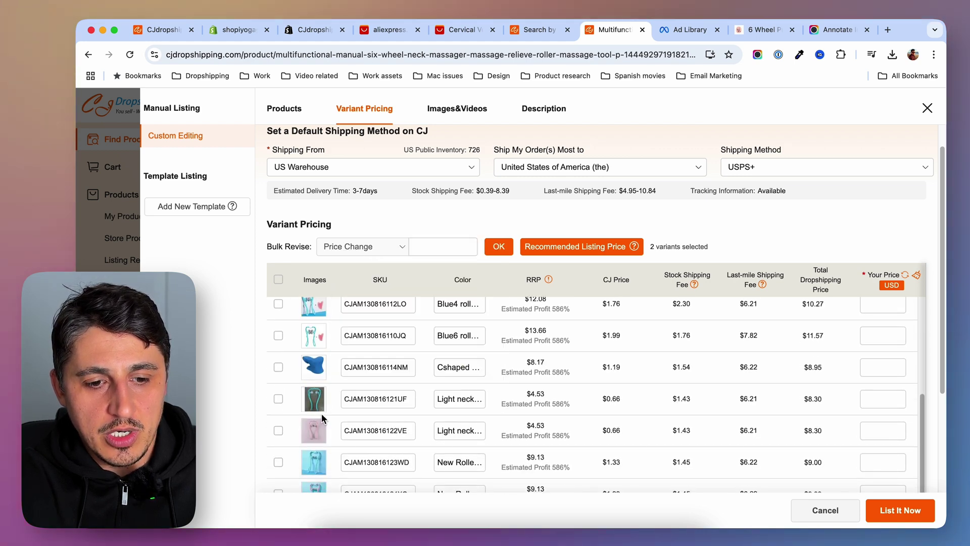
mouse_move(311, 434)
scroll(312, 435, "down", 3)
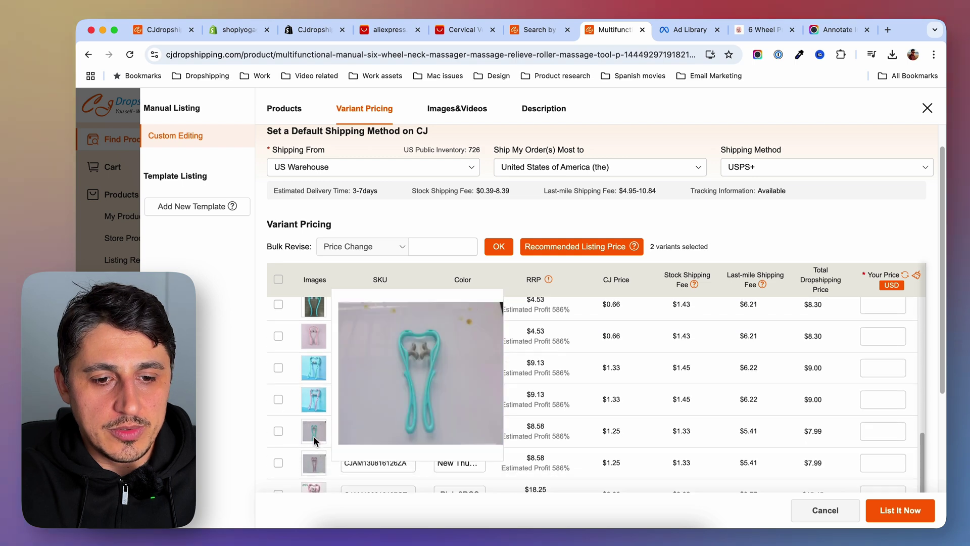
scroll(314, 435, "down", 5)
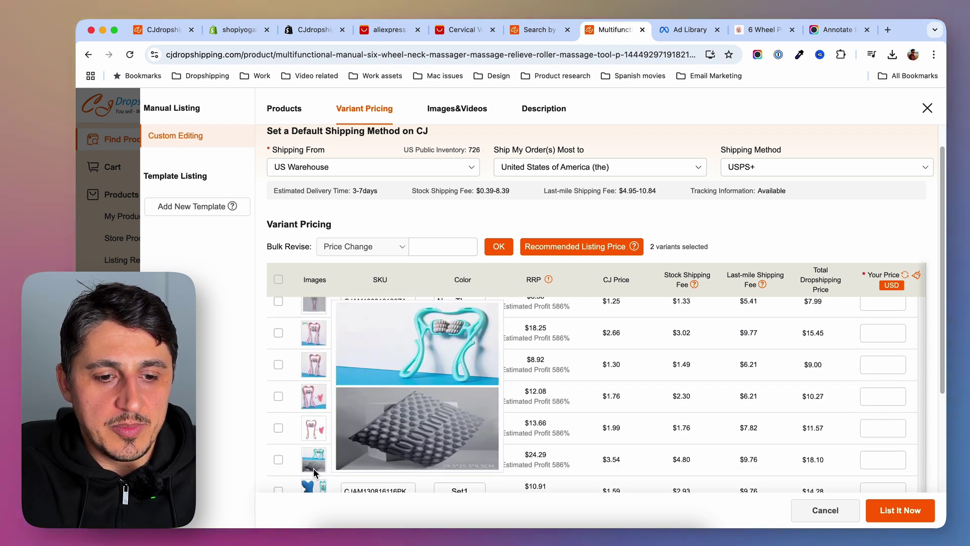
scroll(313, 467, "down", 3)
scroll(326, 344, "up", 4)
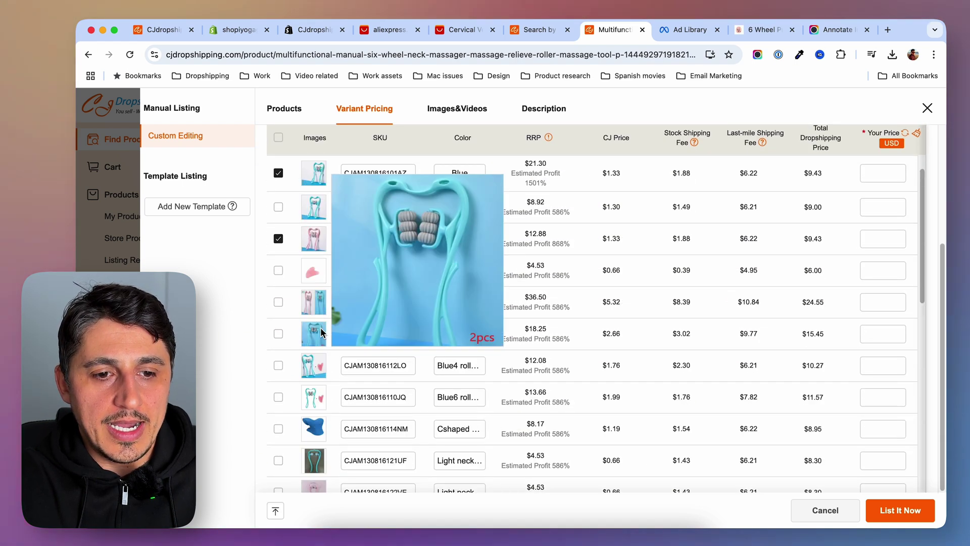
scroll(321, 303, "up", 1)
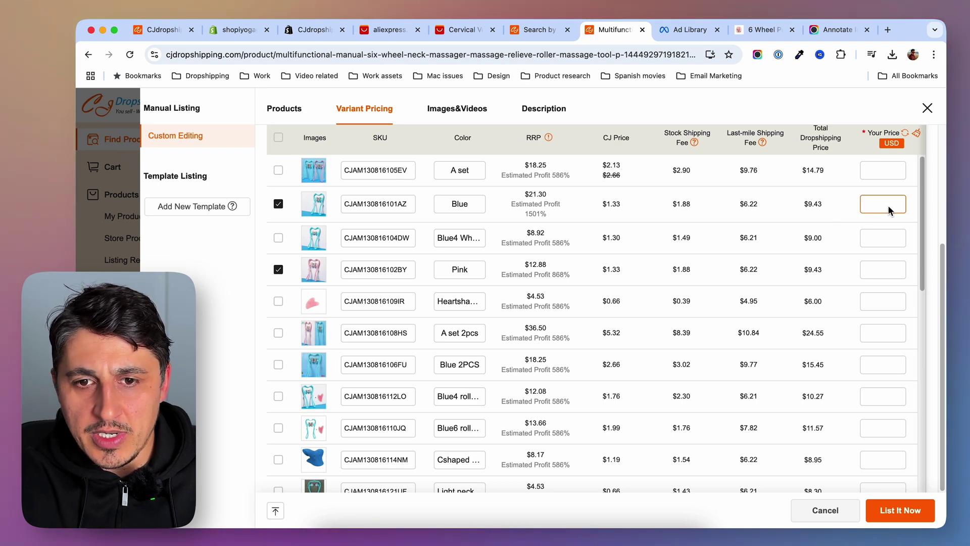
Check the Steadilty store's price for the massager, then price the Blue variant at 17.99 and the Pink variant at 19.99 USD.
left_click(751, 32)
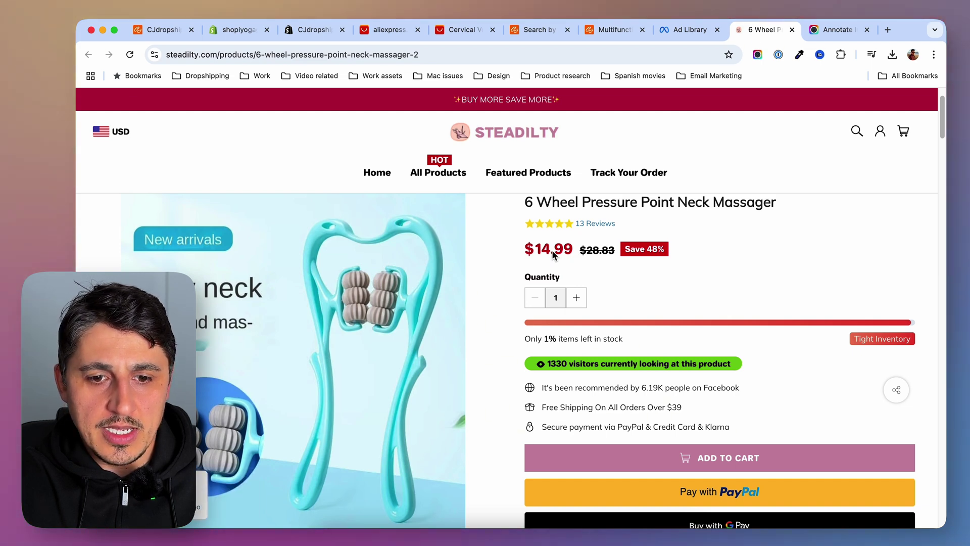
left_click(614, 30)
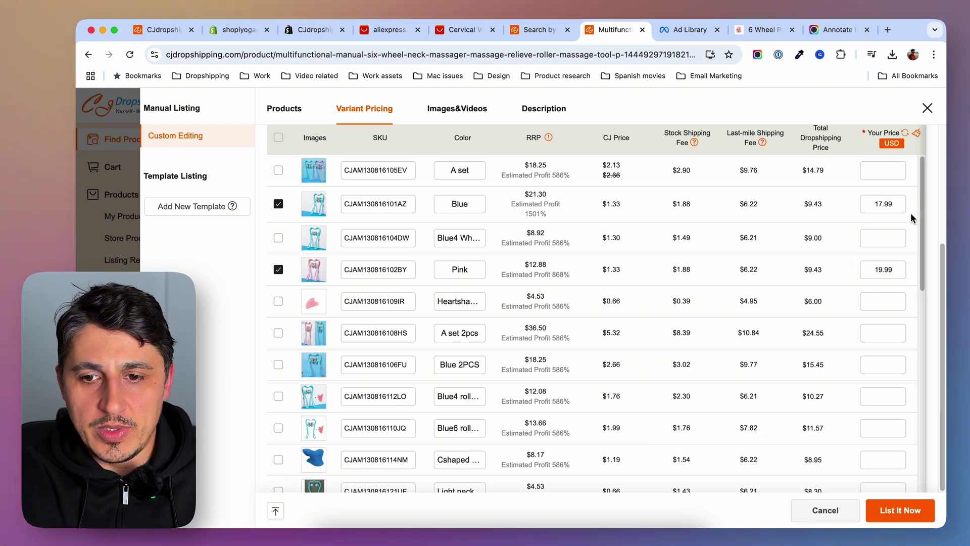
scroll(854, 283, "up", 1)
scroll(851, 278, "down", 3)
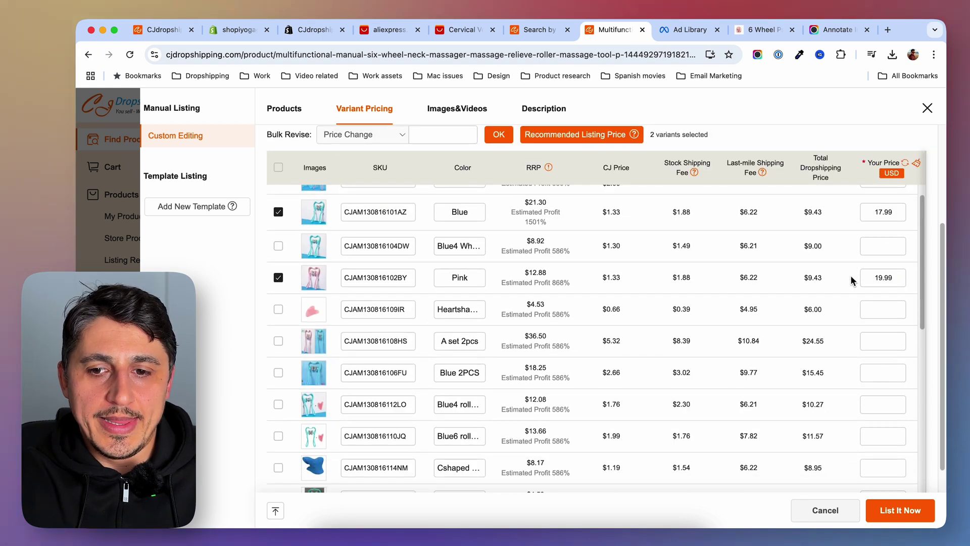
scroll(851, 279, "up", 3)
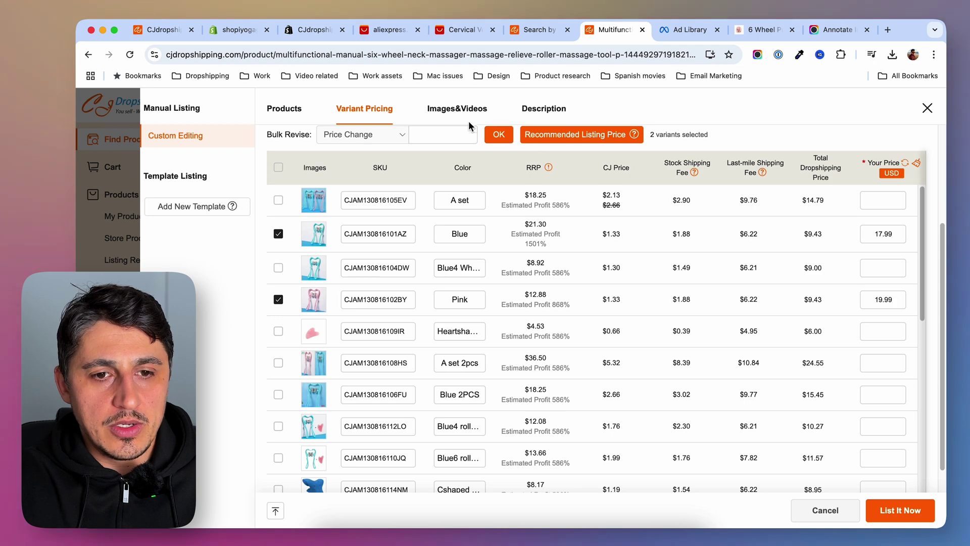
Go through the listing's images and exclude the single blue and pink four-wheel massager pictures and the pink "2PCS" picture.
left_click(446, 108)
scroll(290, 305, "up", 4)
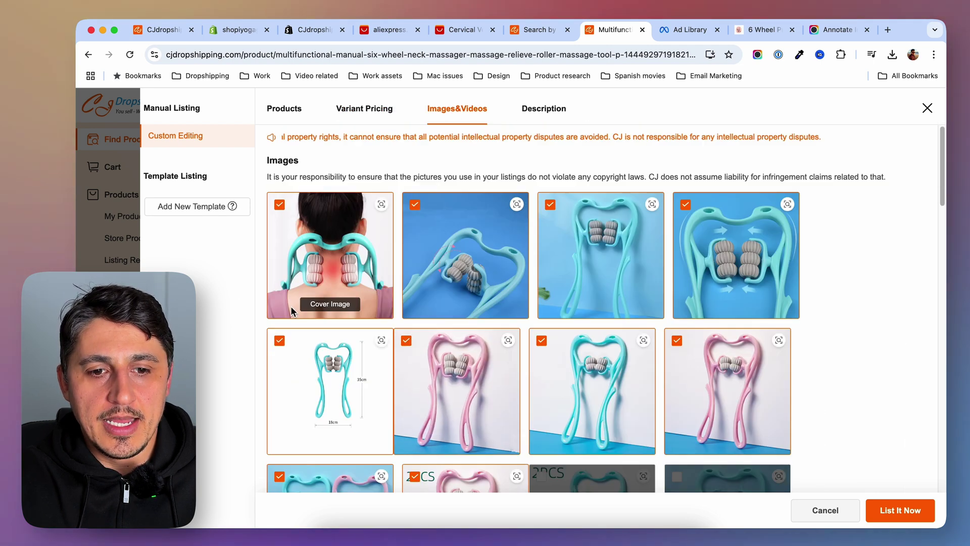
scroll(619, 377, "down", 3)
scroll(619, 377, "down", 15)
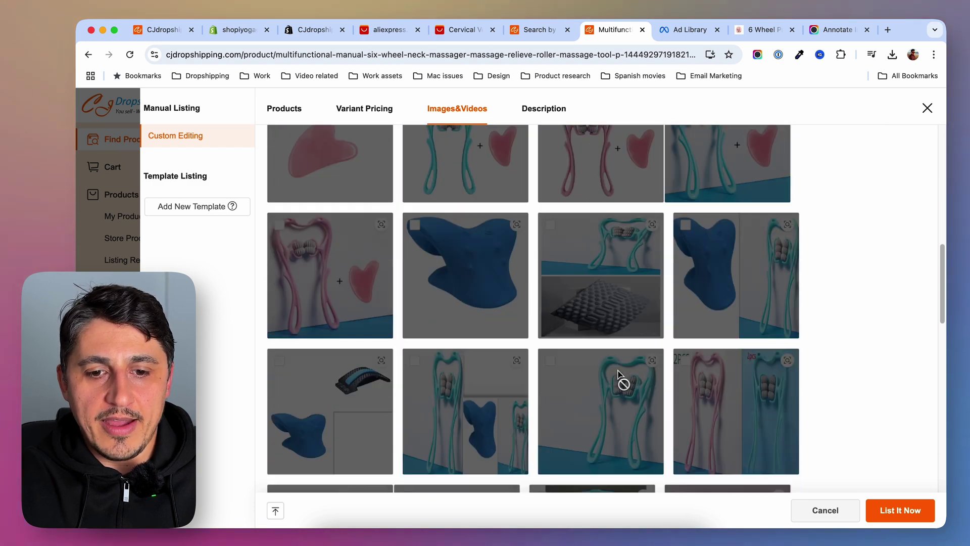
scroll(619, 376, "up", 15)
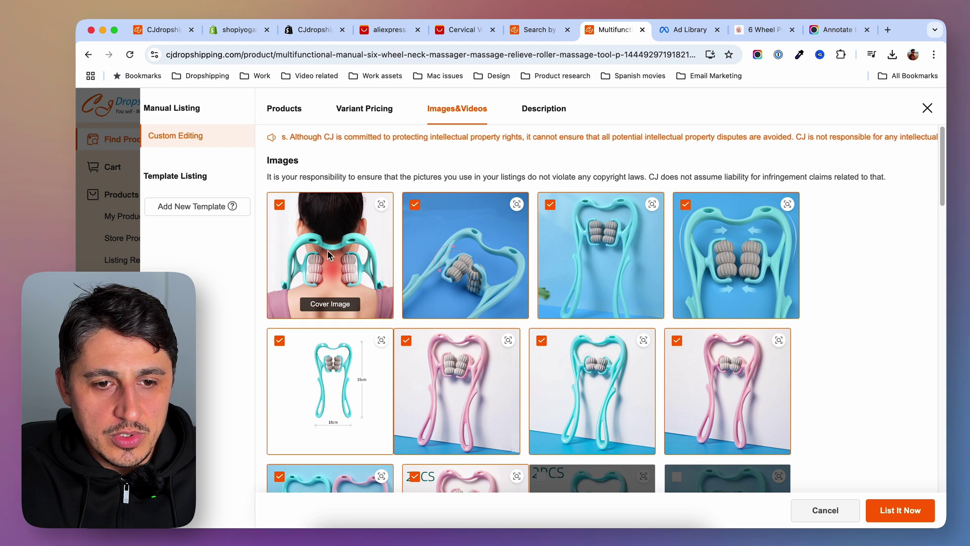
scroll(496, 274, "down", 1)
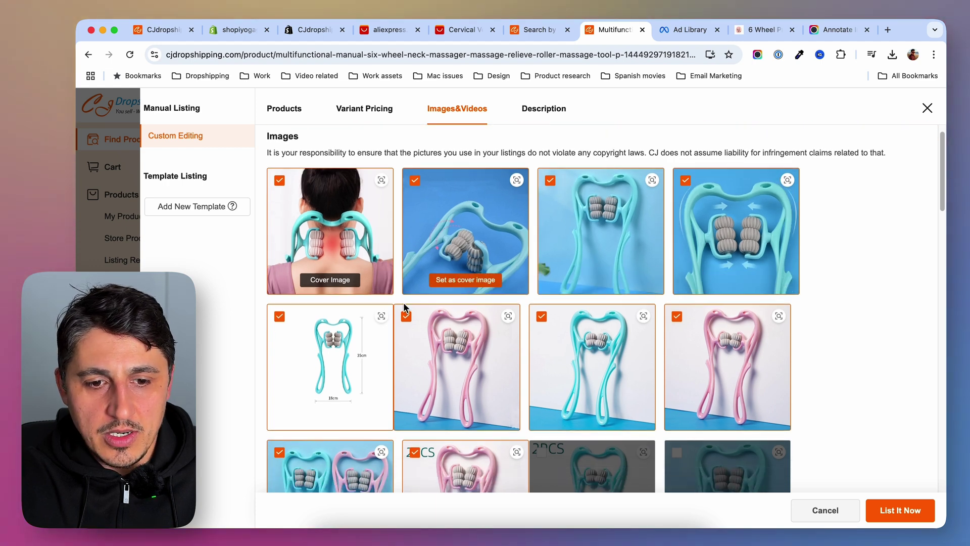
left_click(542, 317)
left_click(677, 316)
scroll(677, 332, "down", 5)
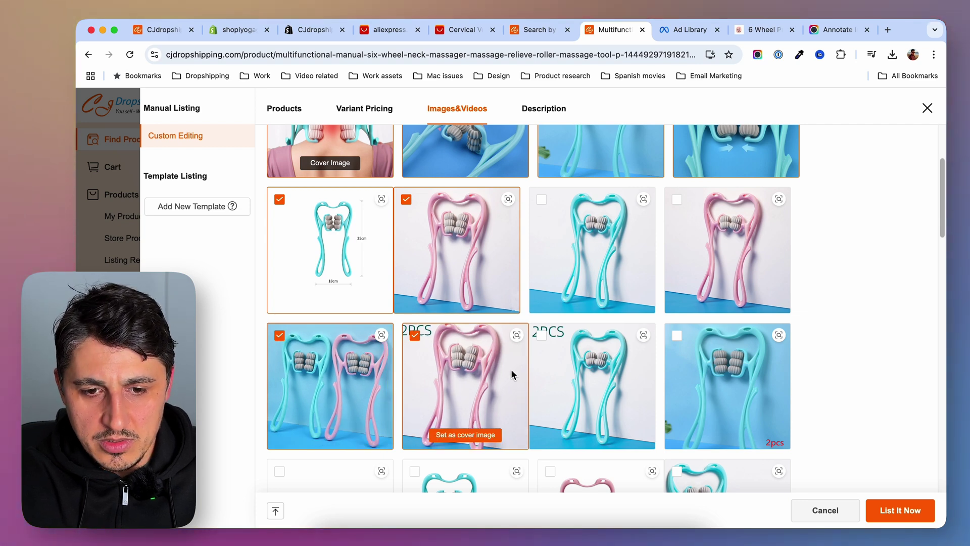
left_click(415, 336)
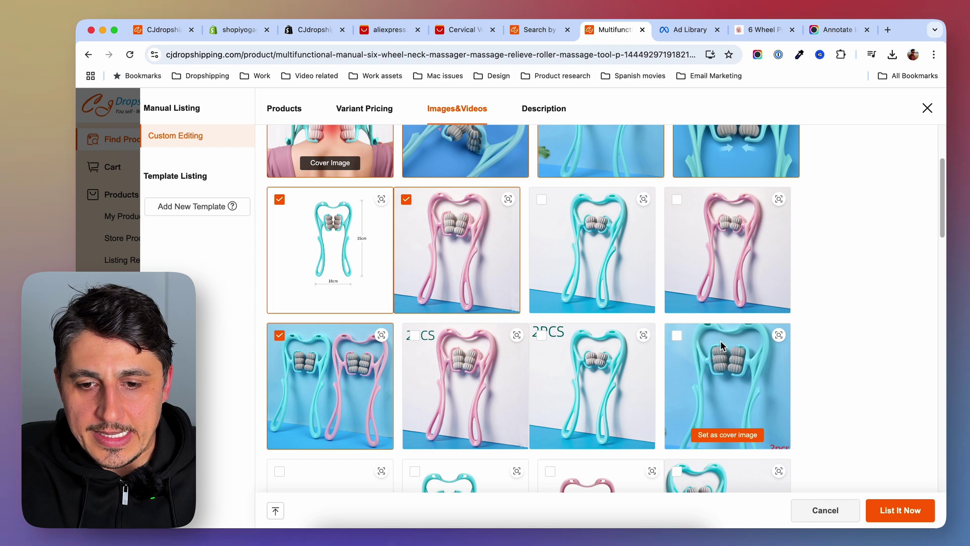
scroll(704, 384, "down", 2)
scroll(347, 289, "up", 5)
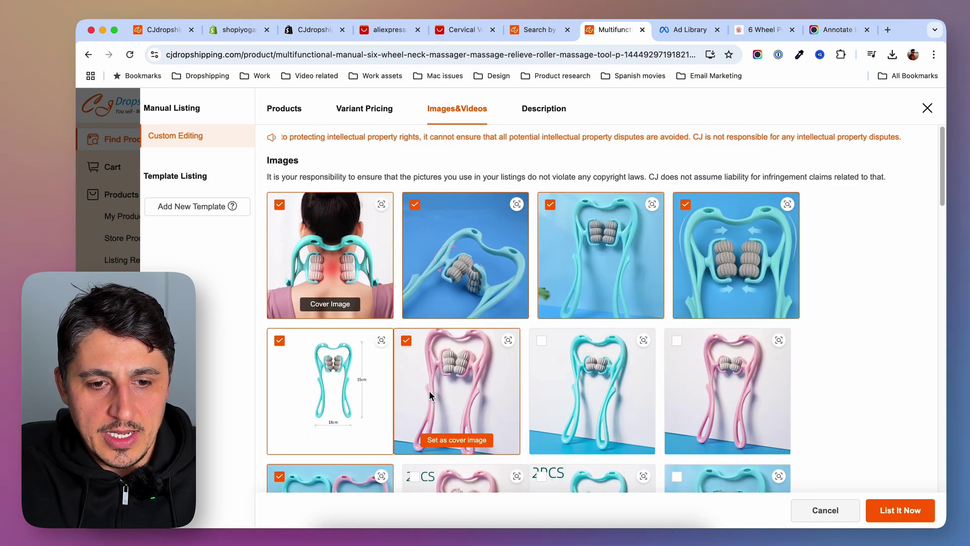
Examine the product videos available for the listing.
scroll(417, 395, "down", 15)
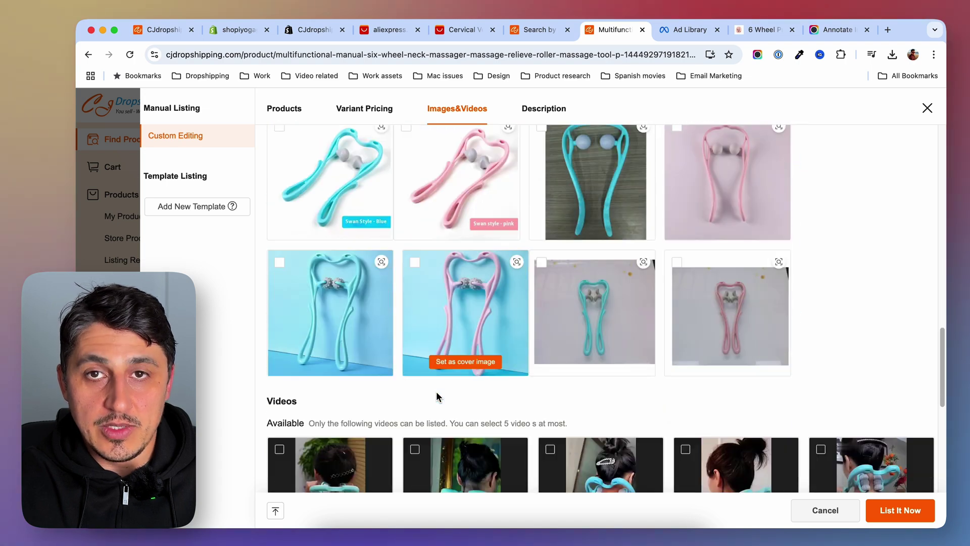
scroll(436, 394, "down", 4)
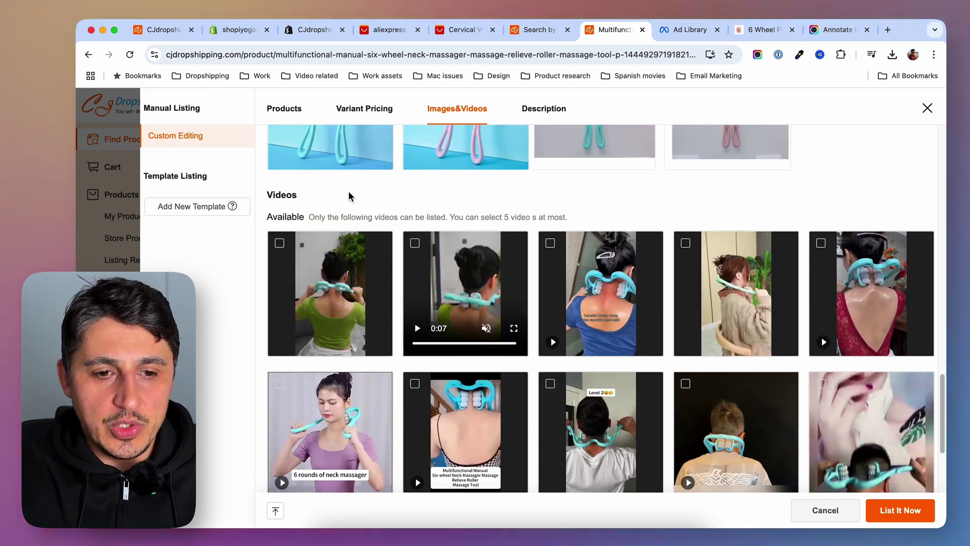
scroll(351, 195, "down", 2)
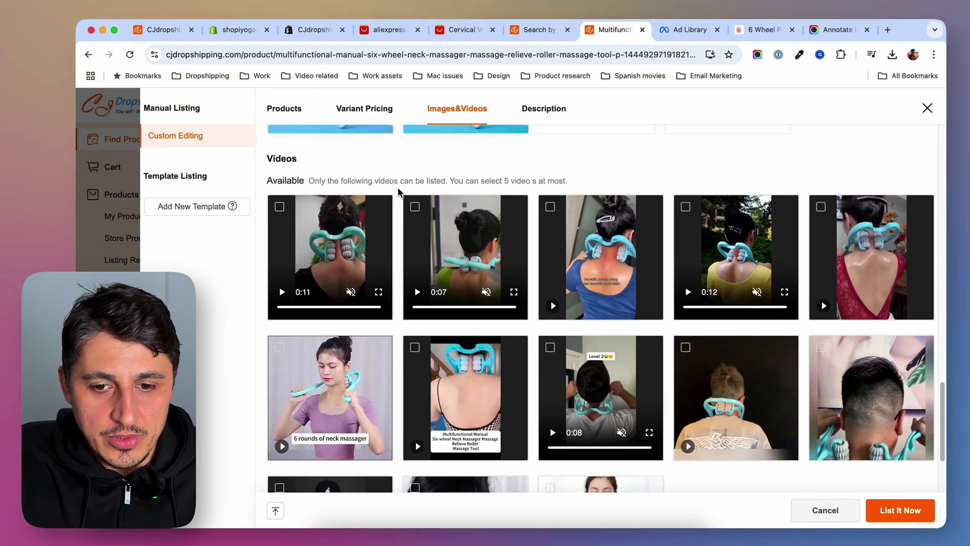
scroll(398, 192, "down", 5)
scroll(398, 191, "up", 7)
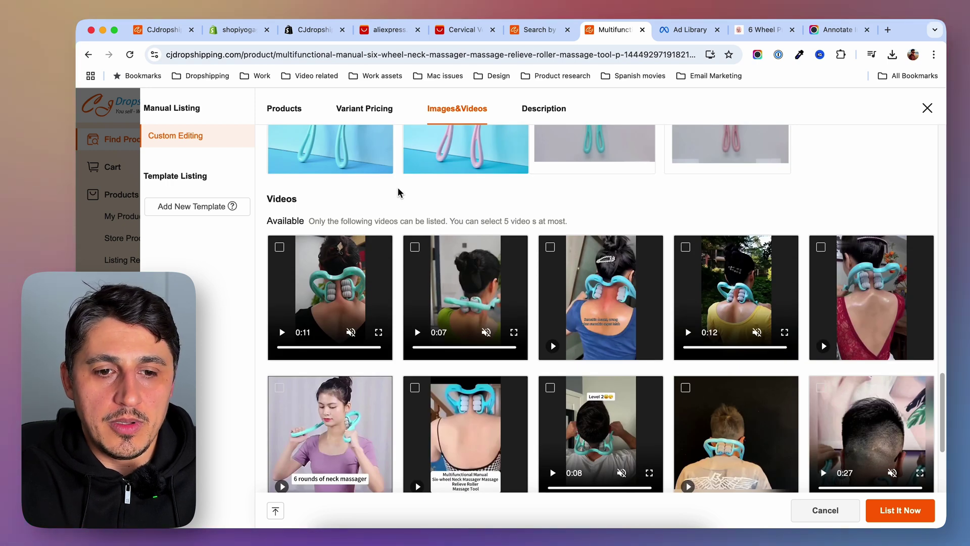
scroll(399, 197, "up", 1)
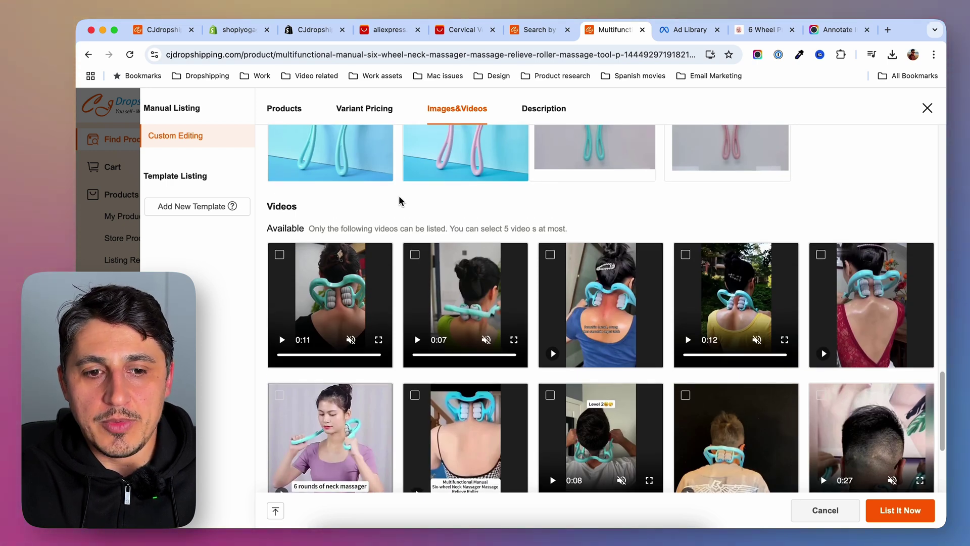
Include the first five available product videos, those in the first row, in the listing.
scroll(399, 200, "down", 3)
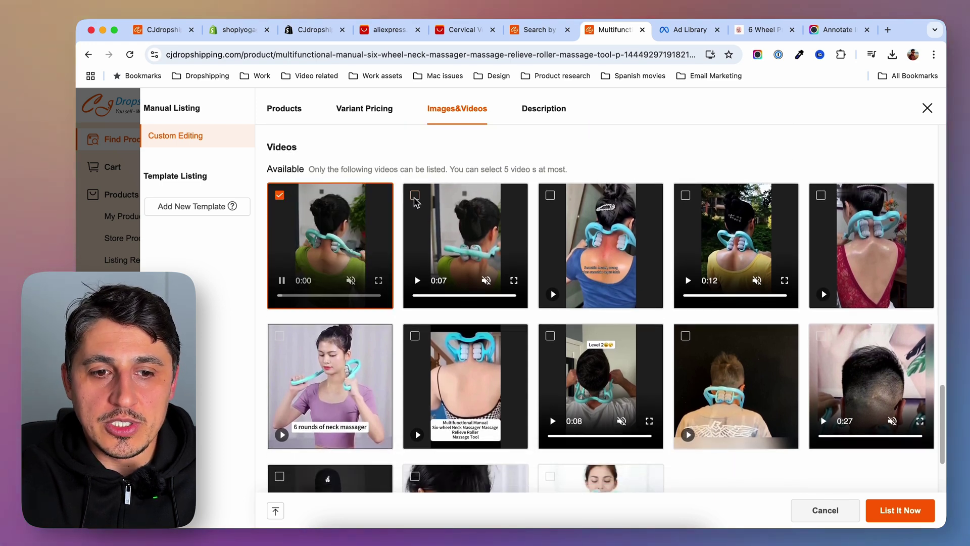
left_click(414, 197)
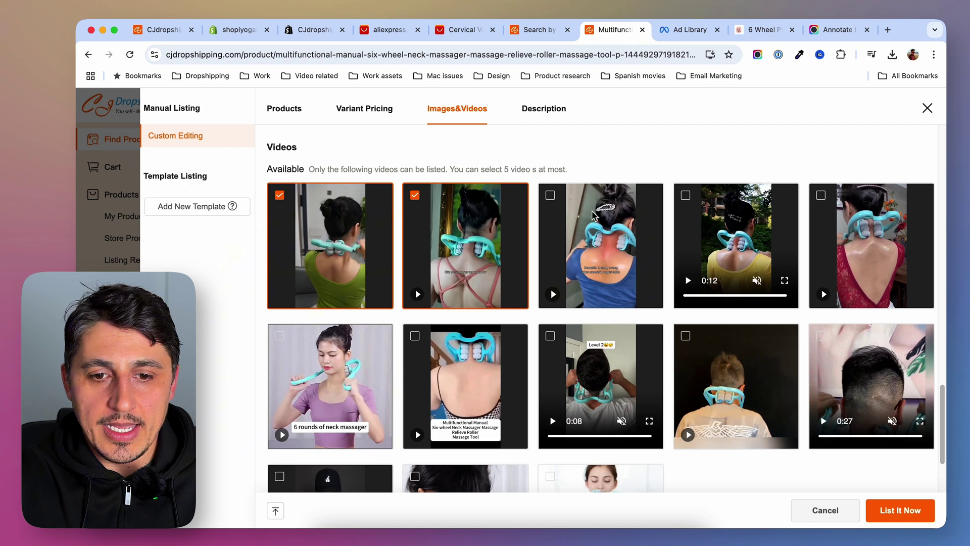
left_click(551, 196)
left_click(688, 197)
left_click(821, 195)
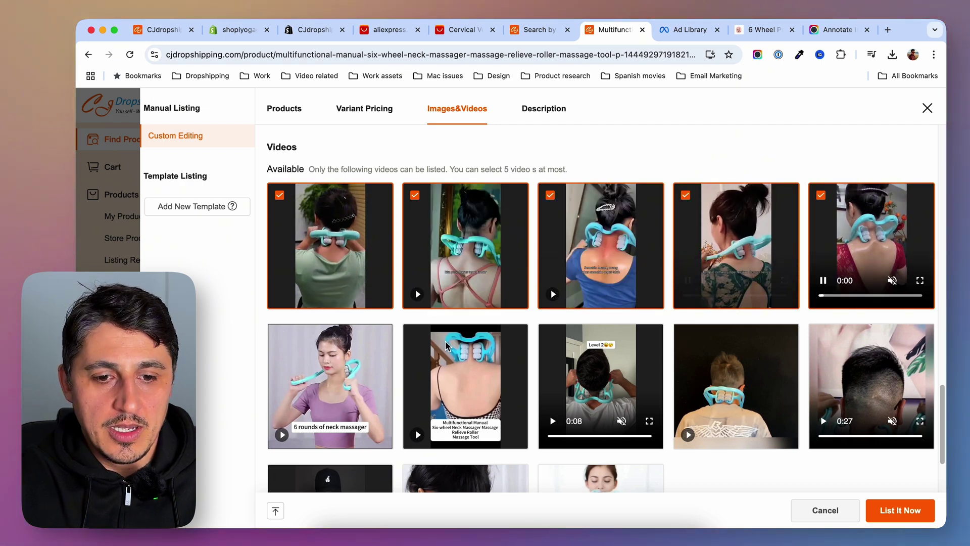
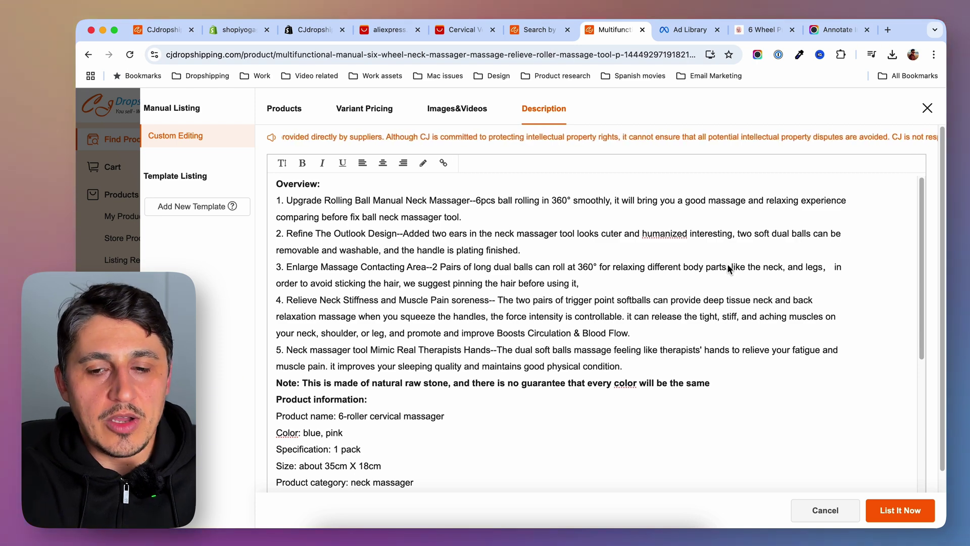
Review the massager's description, then submit the listing and check its progress in the On Listing records.
scroll(871, 403, "down", 5)
scroll(871, 403, "up", 5)
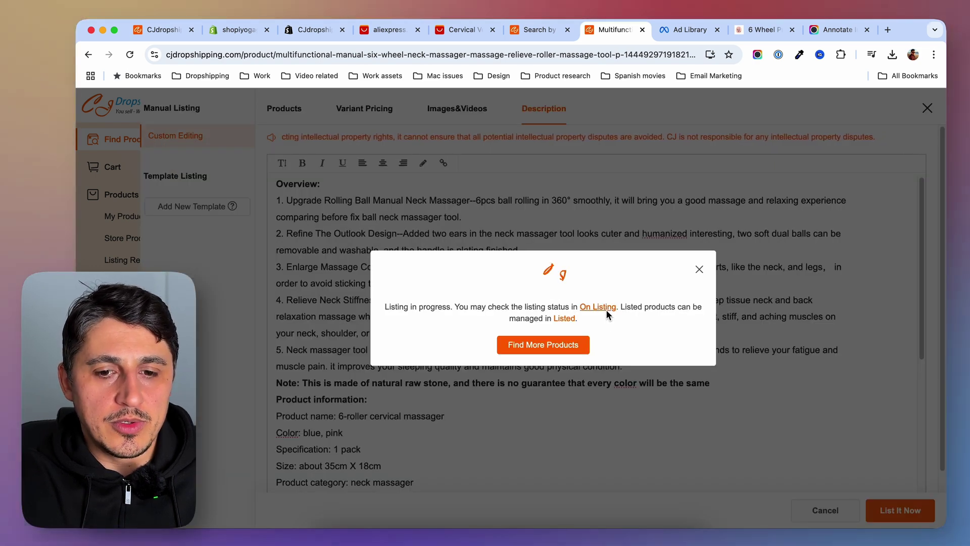
left_click(598, 306)
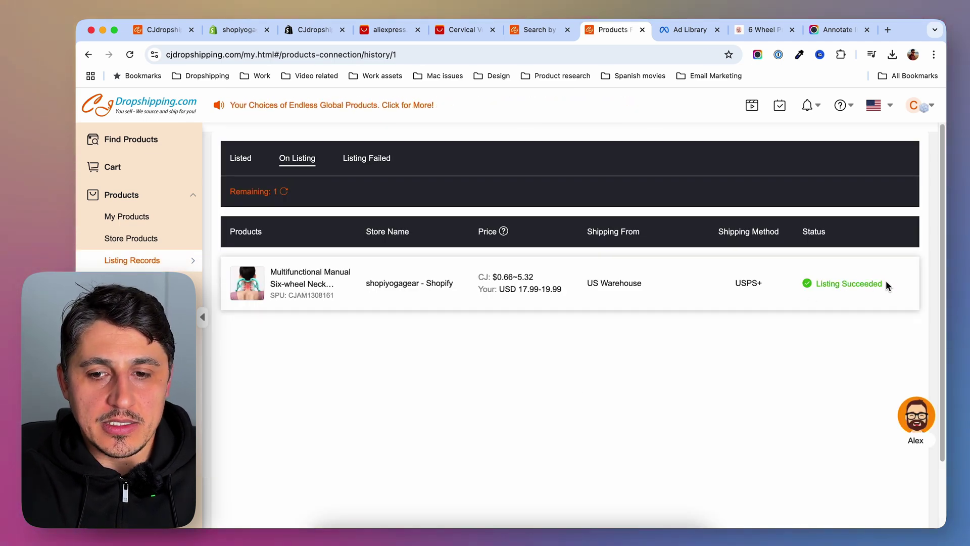
Switch to the Shopify admin and open the Multifunctional Manual Six-wheel Neck Massager from the product list.
left_click(248, 31)
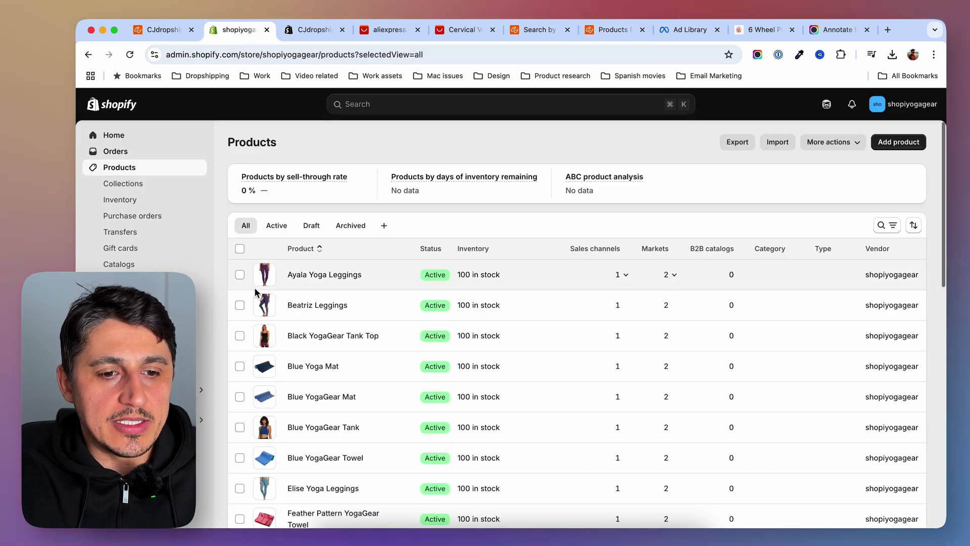
scroll(257, 292, "down", 5)
scroll(256, 291, "down", 3)
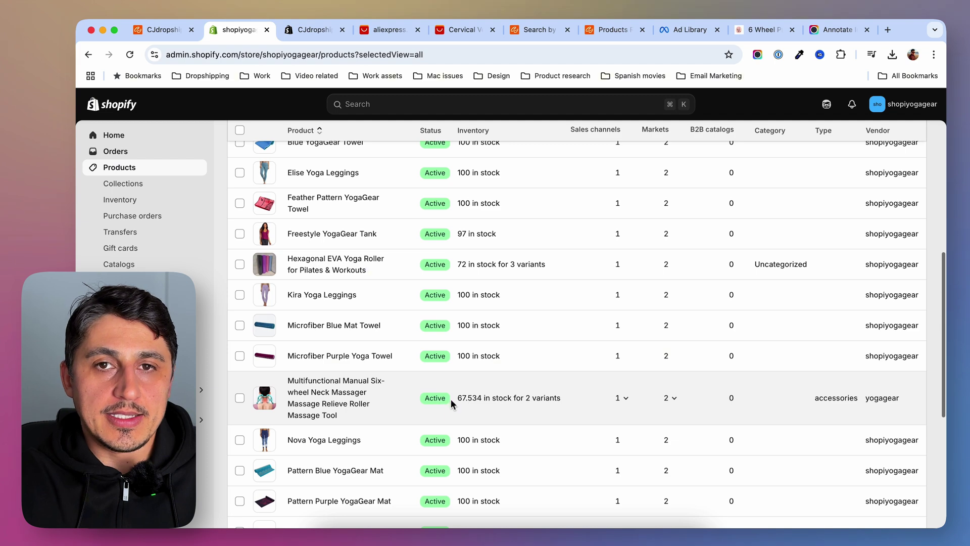
left_click(331, 394)
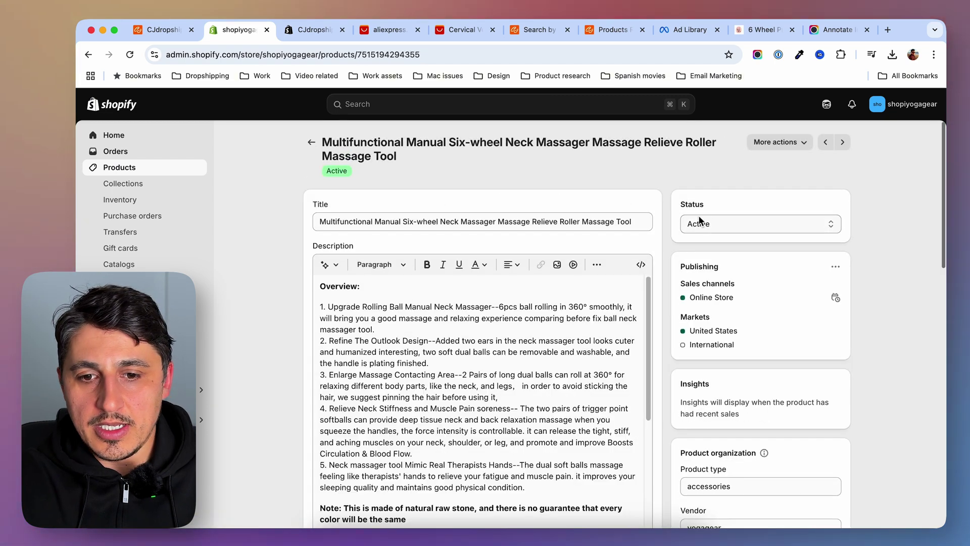
Set the neck massager's product status to Draft and save the change.
left_click(722, 225)
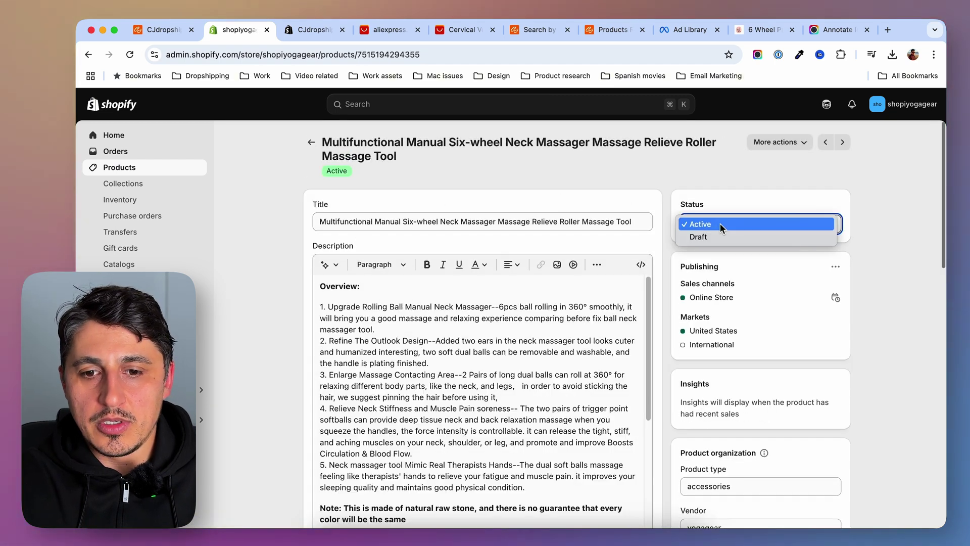
left_click(722, 236)
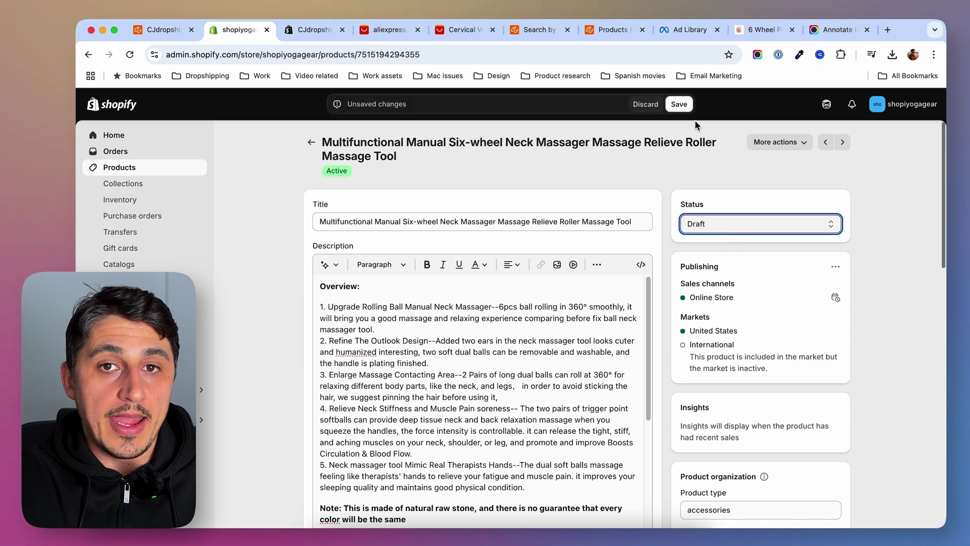
left_click(677, 104)
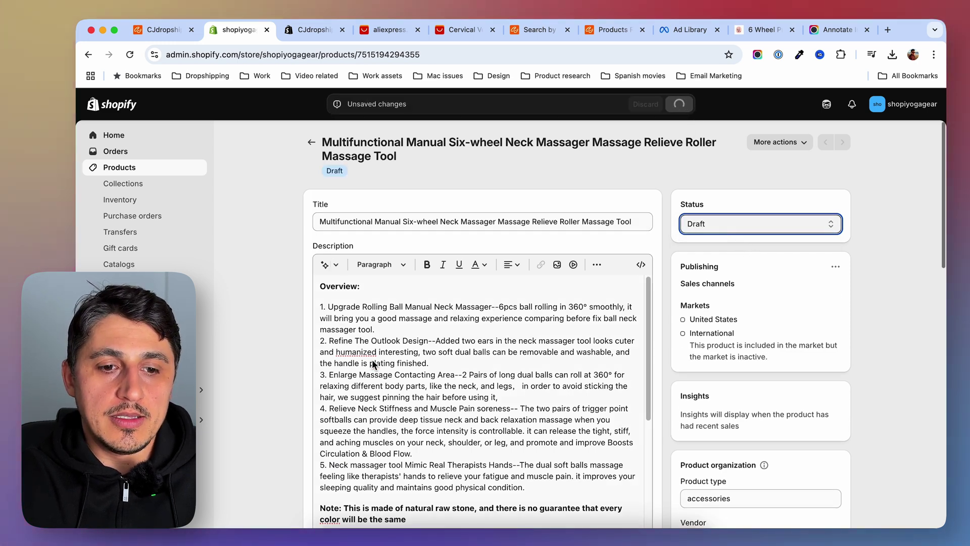
Review the massager's imported images, color variants and description, then open its status options.
scroll(392, 360, "down", 10)
scroll(247, 360, "down", 15)
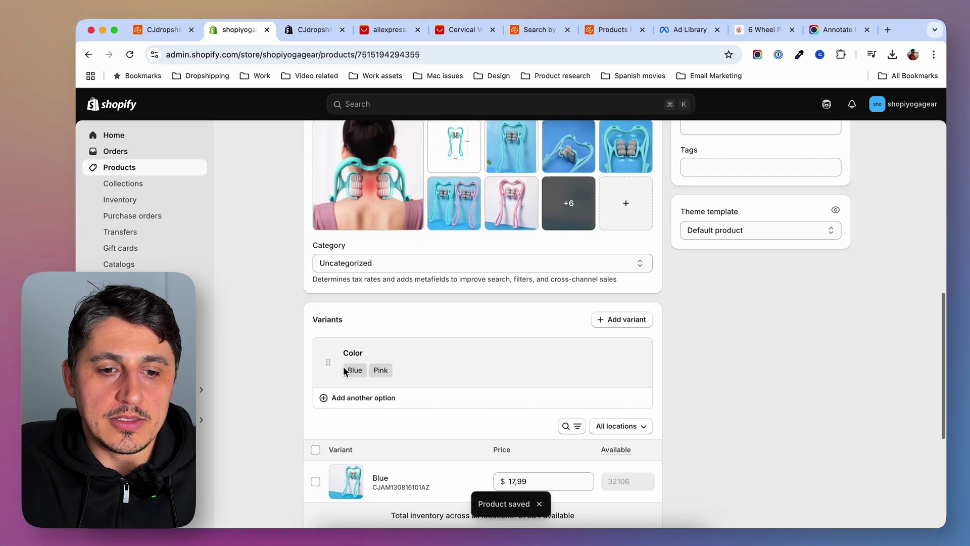
scroll(344, 366, "up", 15)
scroll(275, 320, "down", 1)
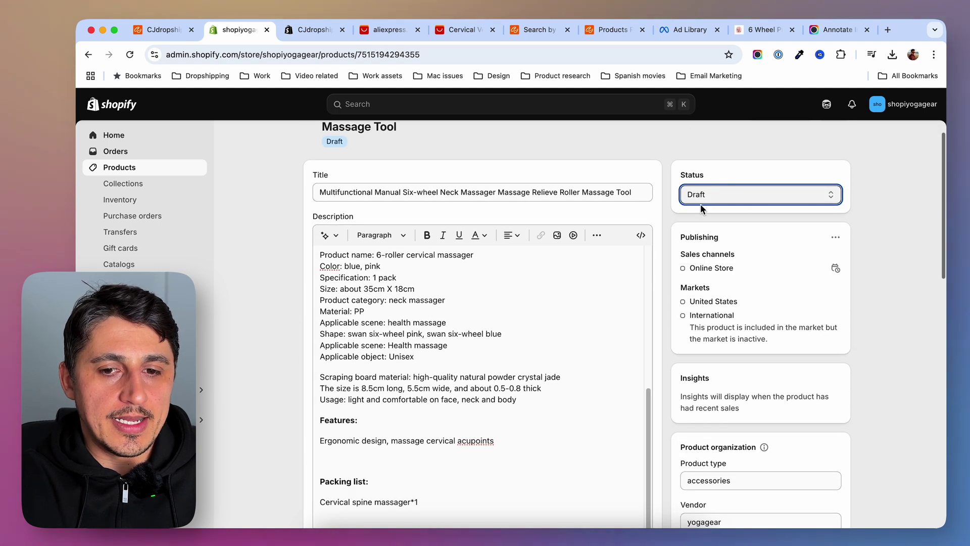
left_click(747, 195)
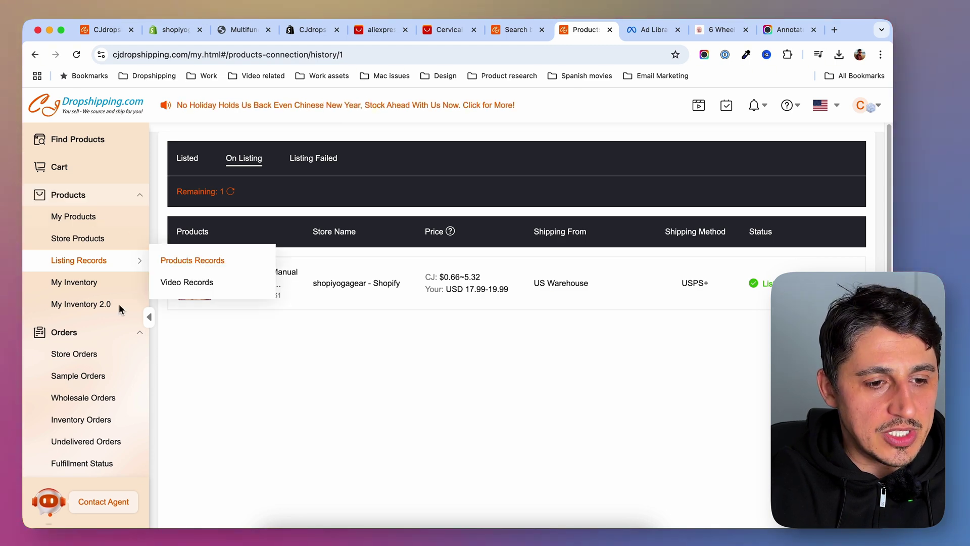
Switch to CJdropshipping, open the Custom Packaging service and look through the pre-designed packaging.
scroll(126, 303, "down", 5)
mouse_move(140, 394)
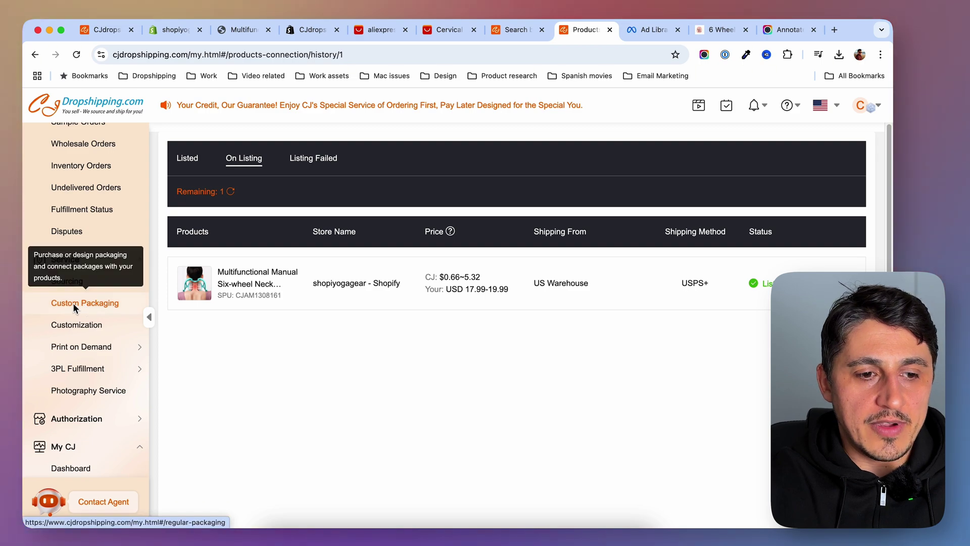
left_click(73, 302)
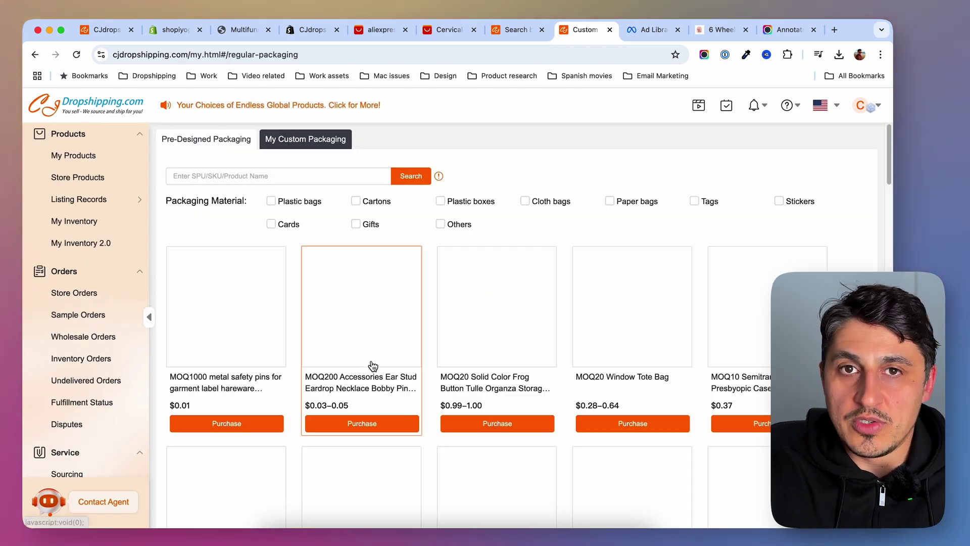
scroll(433, 303, "down", 3)
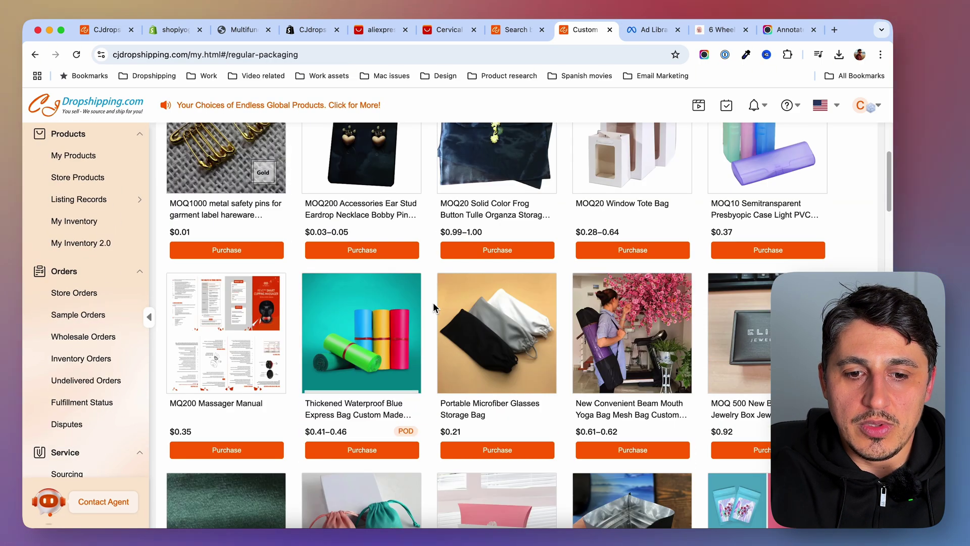
scroll(433, 305, "up", 3)
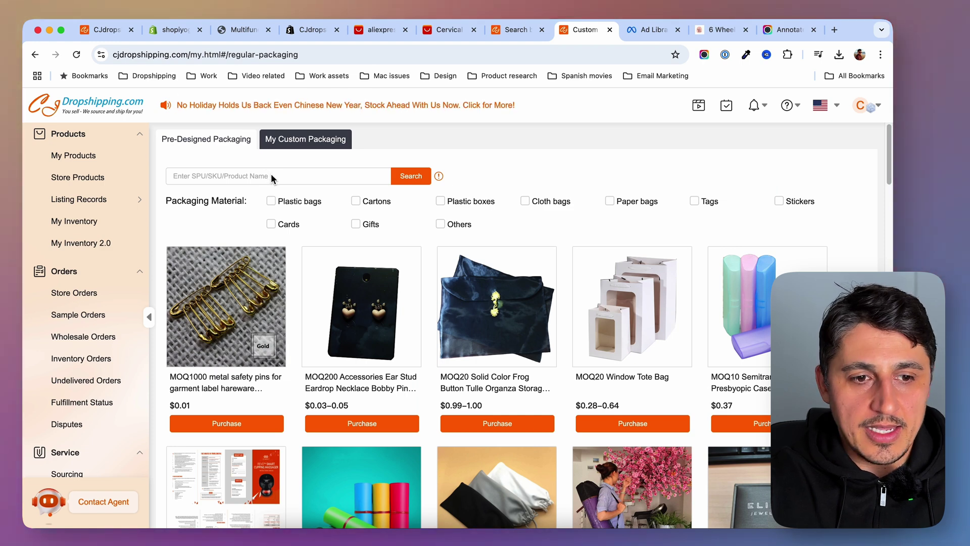
Search the pre-designed packaging for "box" and look through the results for print-on-demand boxes.
left_click(298, 180)
type("b")
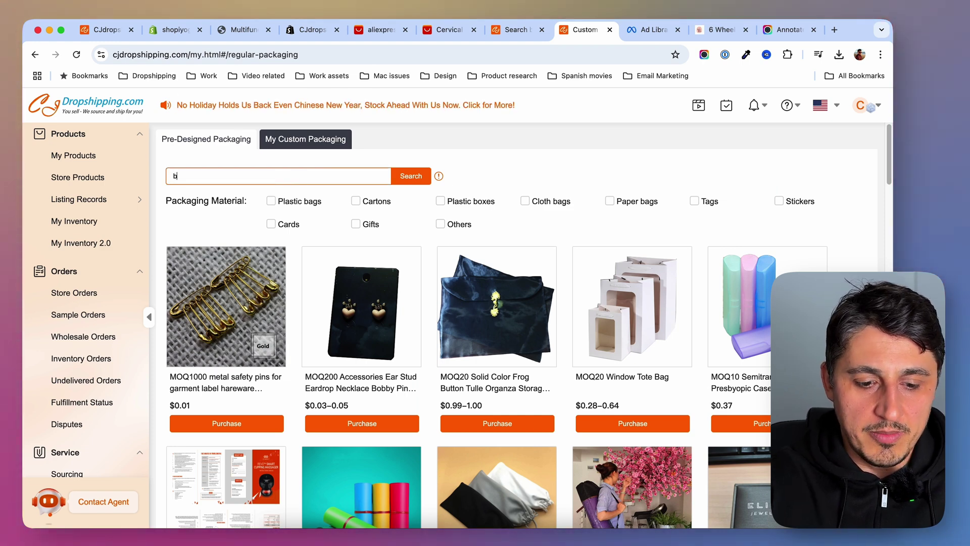
type("ox")
key("Return")
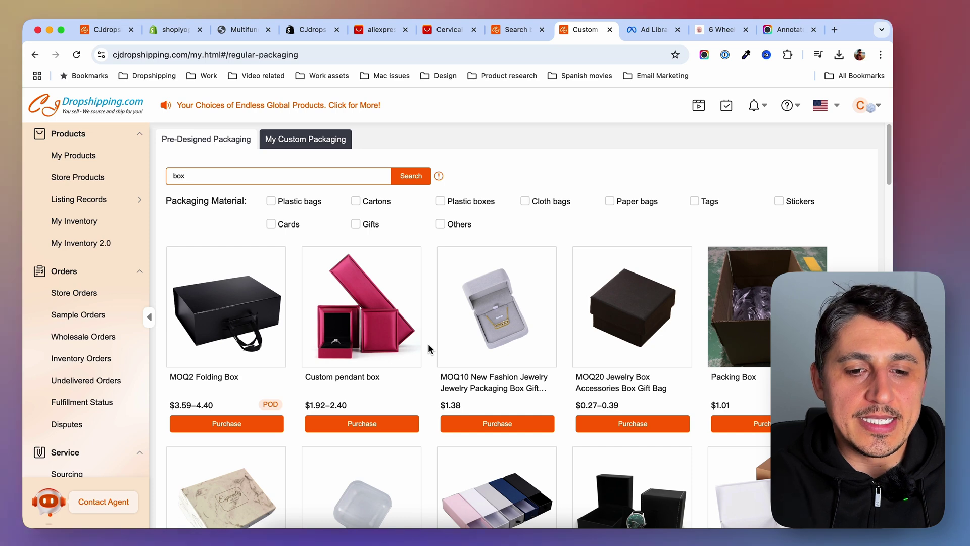
scroll(429, 344, "down", 2)
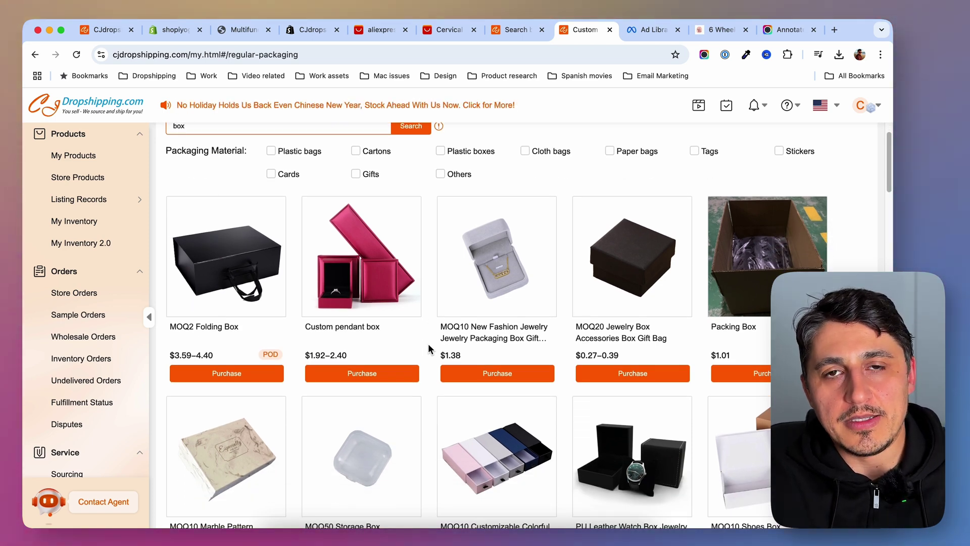
scroll(428, 348, "down", 5)
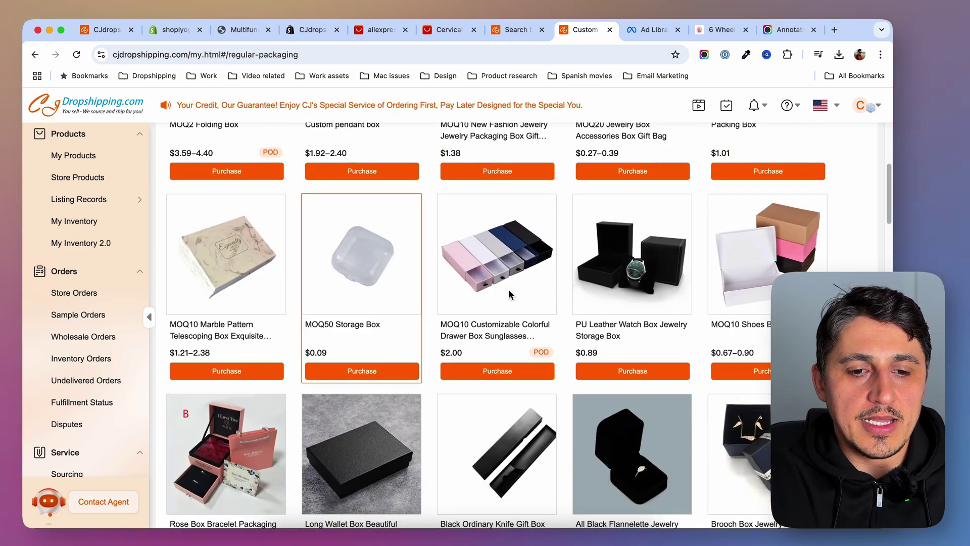
scroll(507, 290, "down", 5)
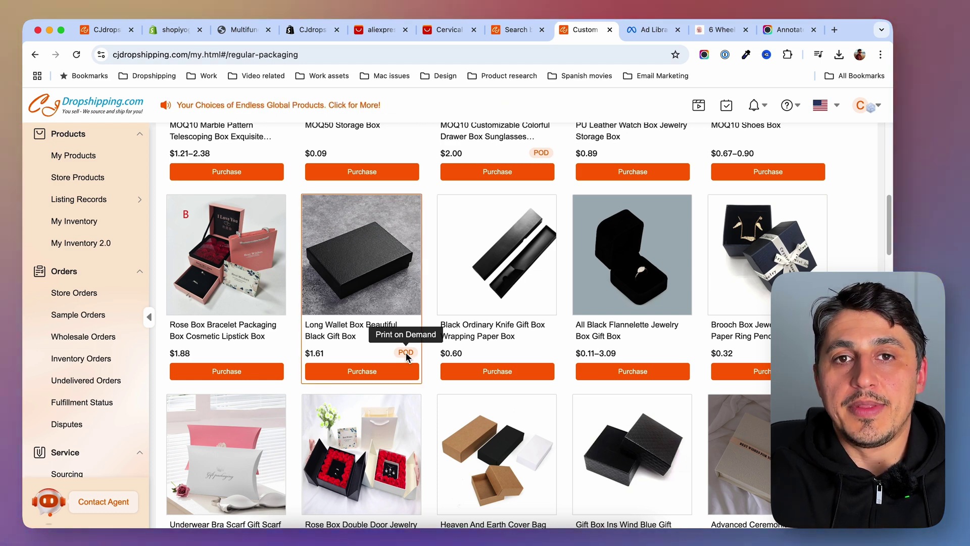
Open the Long Wallet Box Beautiful Black Gift Box, examine its pictures and design option, then close its page.
left_click(378, 260)
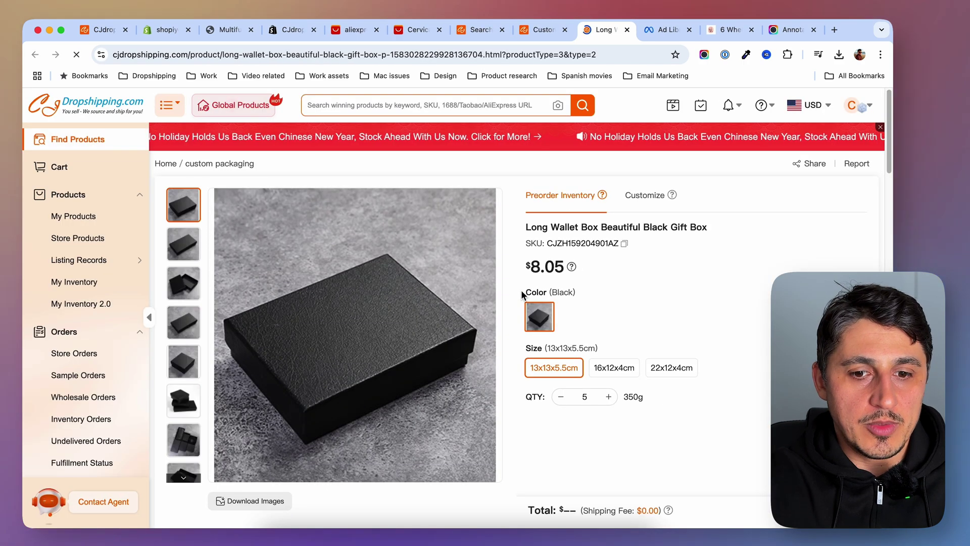
scroll(520, 394, "down", 1)
scroll(520, 394, "down", 1)
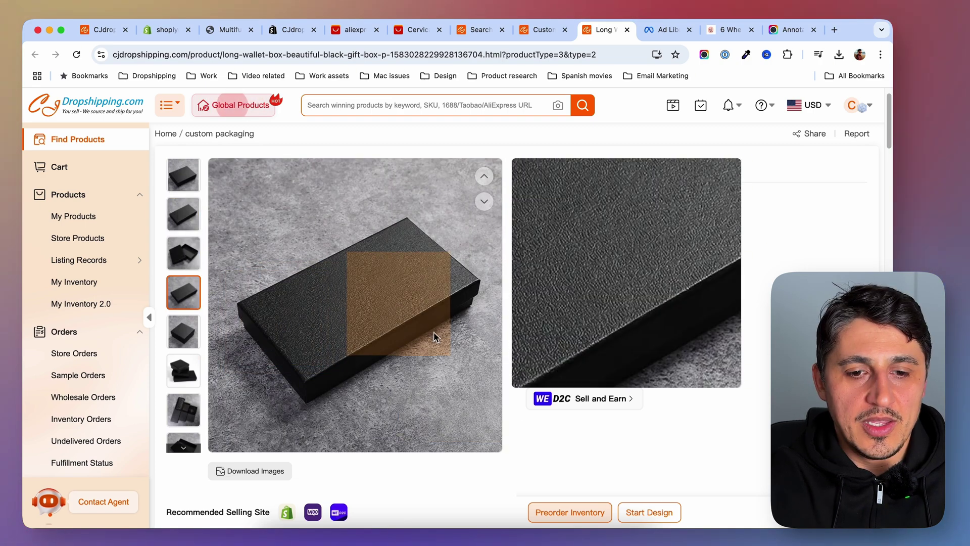
left_click(663, 513)
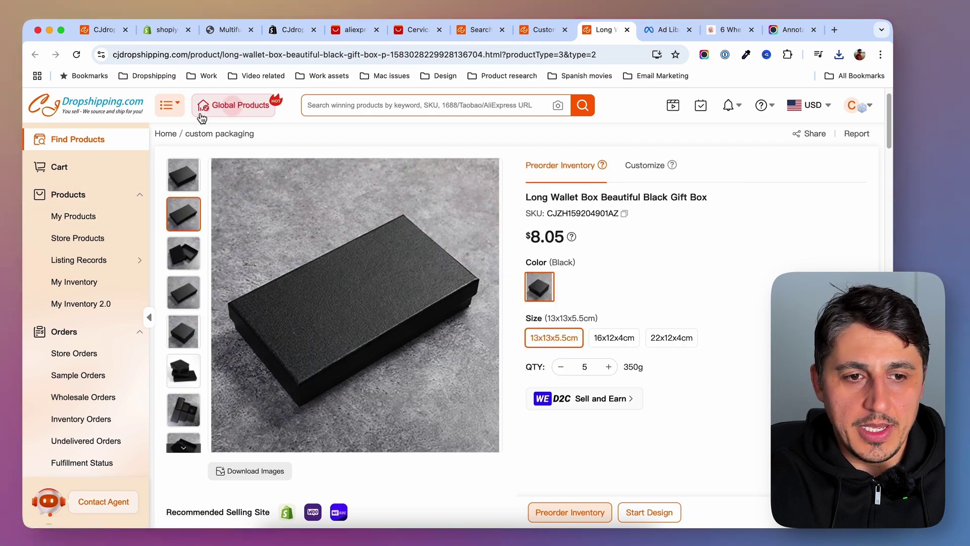
key("super+w")
Open the Companion Gift Large Gift Box Empty Box, choose White in size 20x20x8cm and start a design for it.
scroll(431, 296, "down", 10)
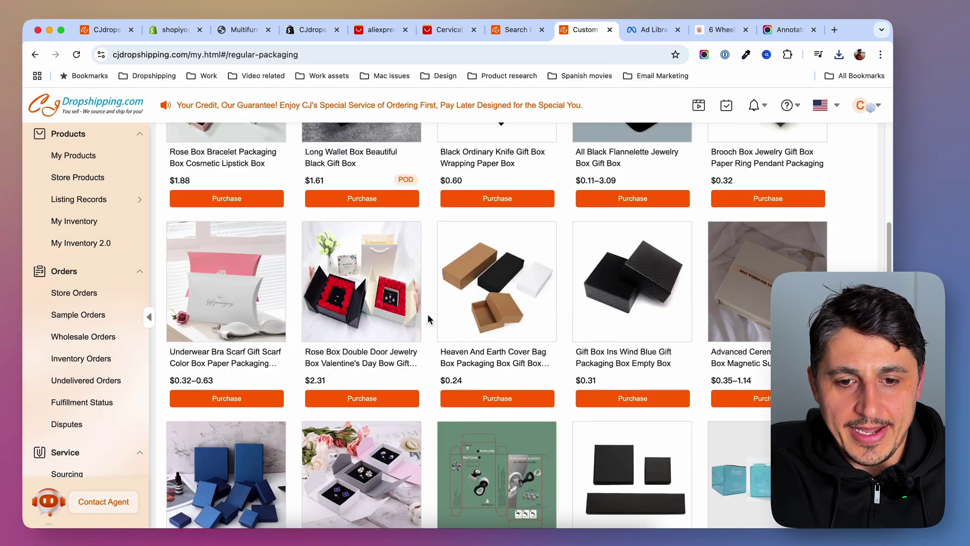
left_click(234, 238)
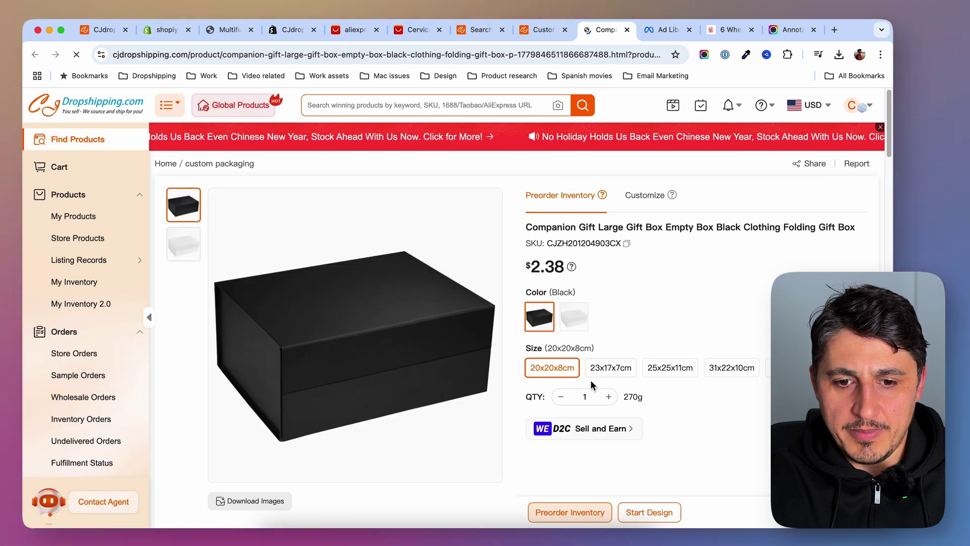
left_click(574, 317)
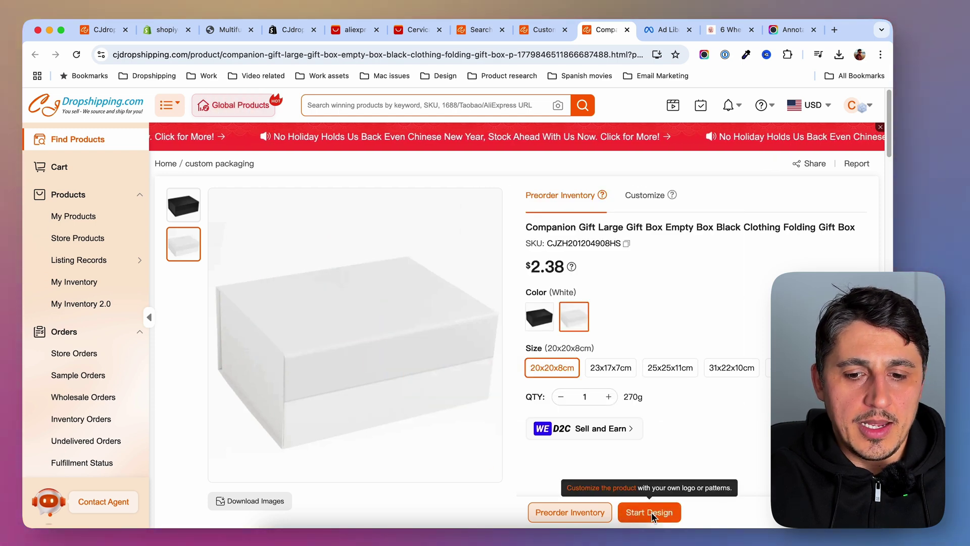
left_click(651, 512)
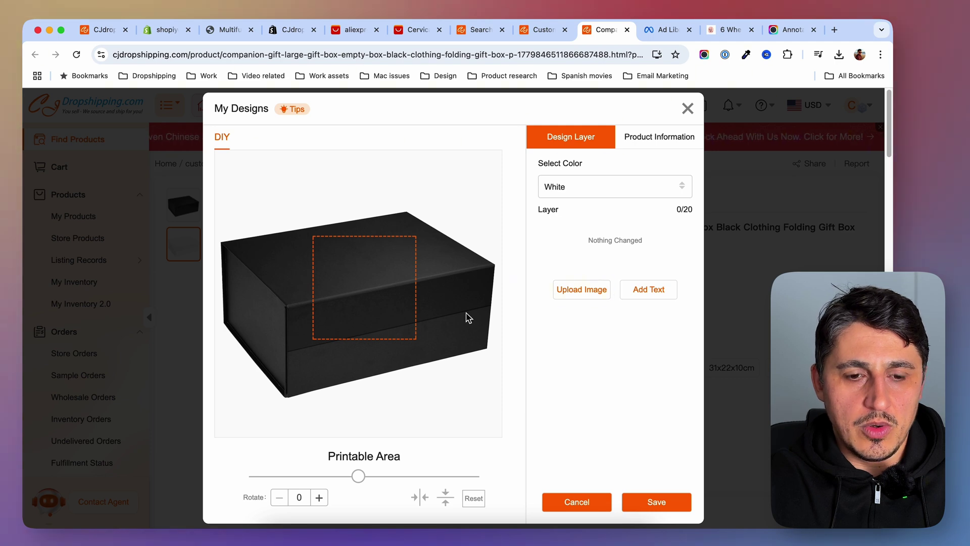
Place YogaGearFooterLogo.png on the white box's lid, rotated to 349.7, and open the design's product information.
left_click(565, 292)
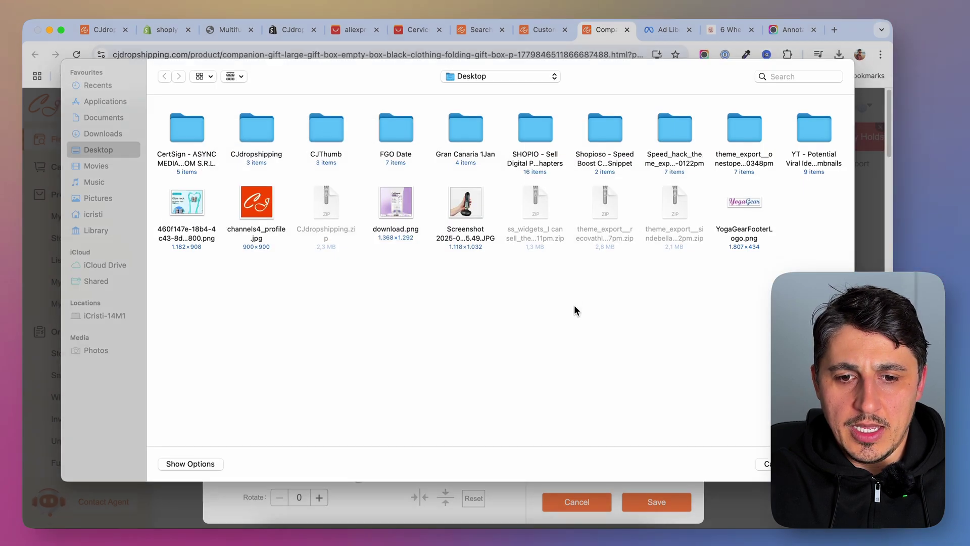
left_click(744, 210)
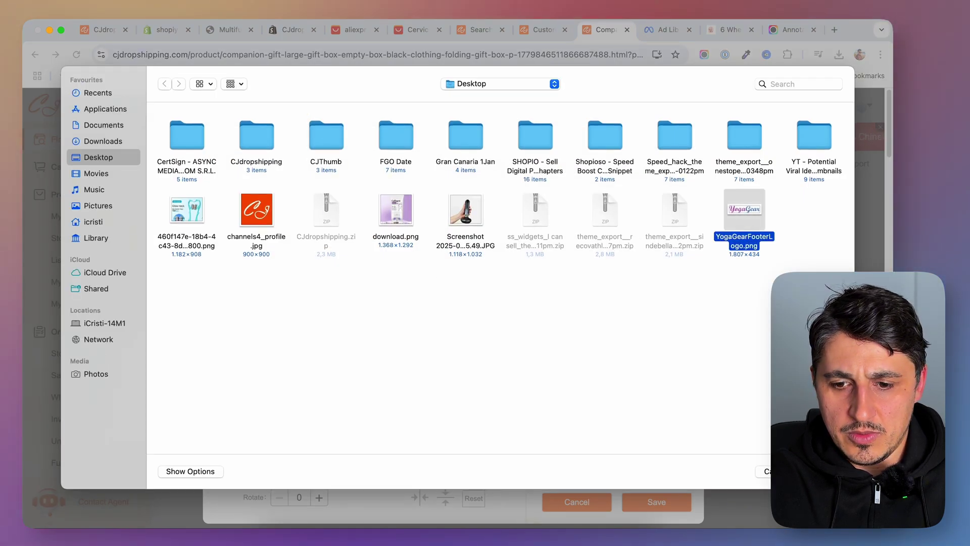
double_click(744, 210)
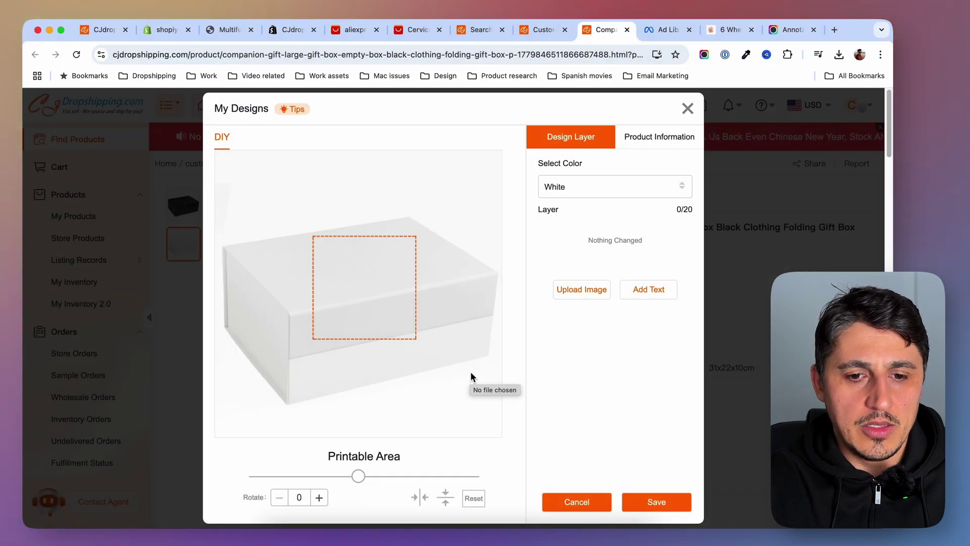
left_click(659, 136)
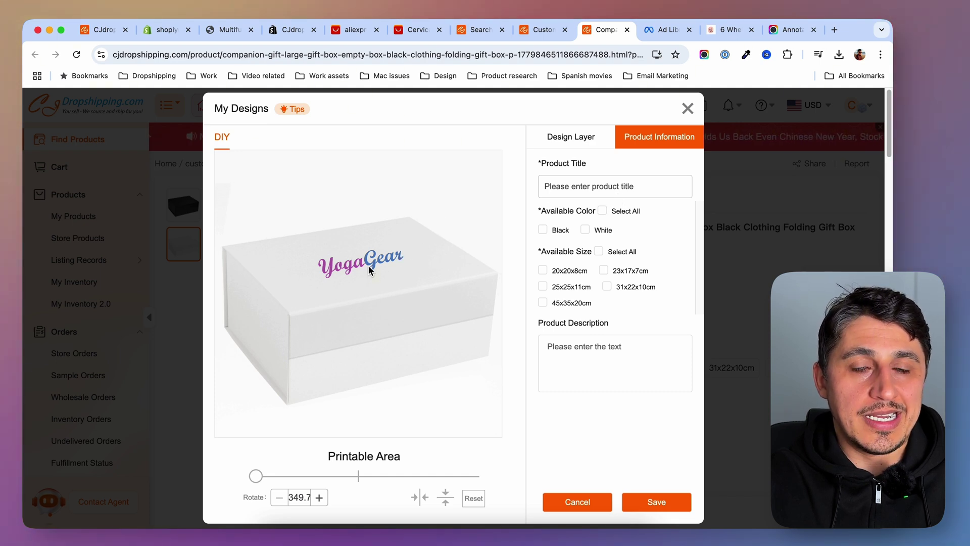
Cancel the white box's design without saving it and open the My CJ dashboard, collapsing the Products, Orders and Service sections.
left_click(577, 502)
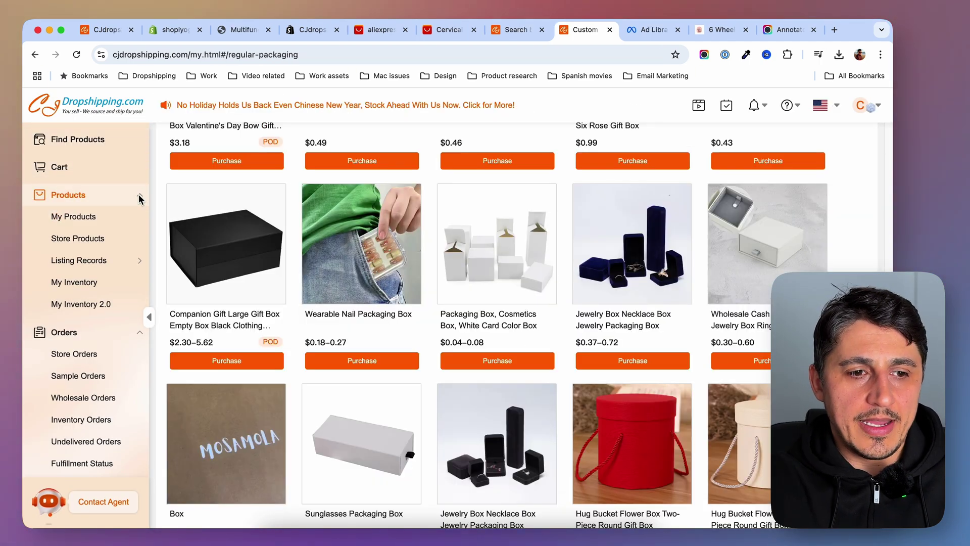
left_click(140, 198)
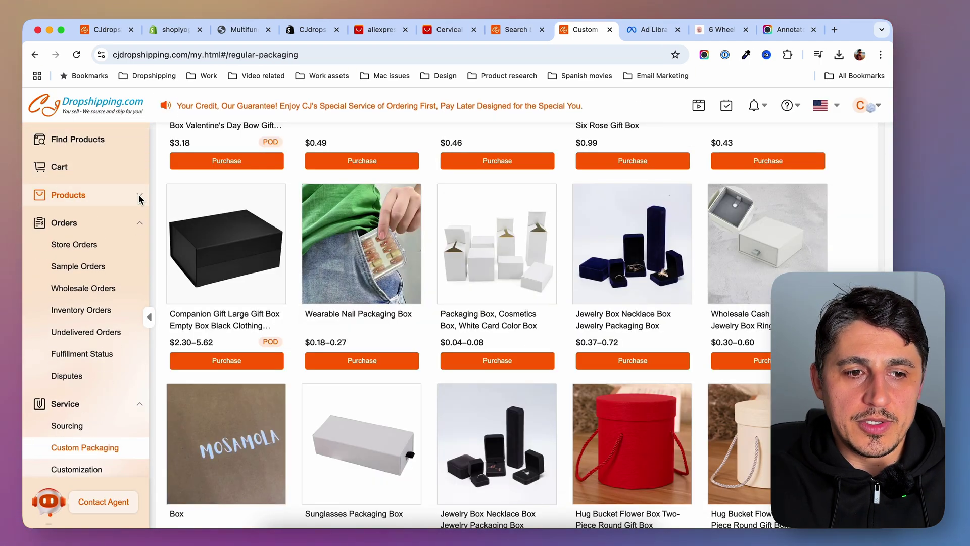
left_click(140, 226)
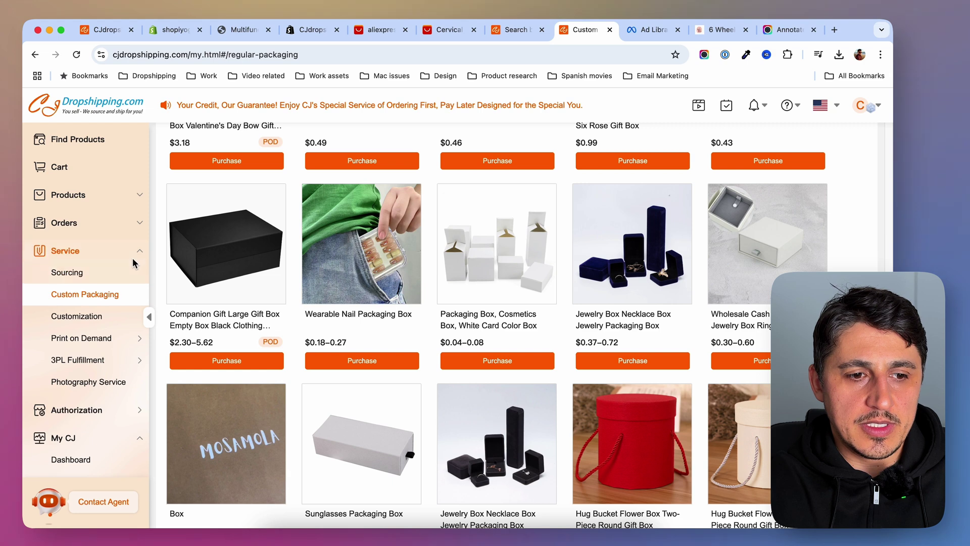
left_click(138, 250)
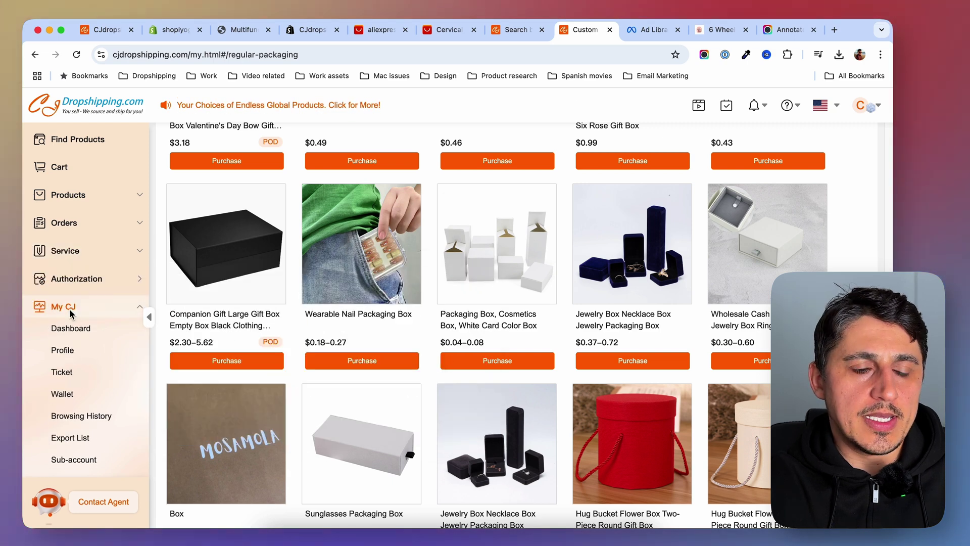
left_click(72, 309)
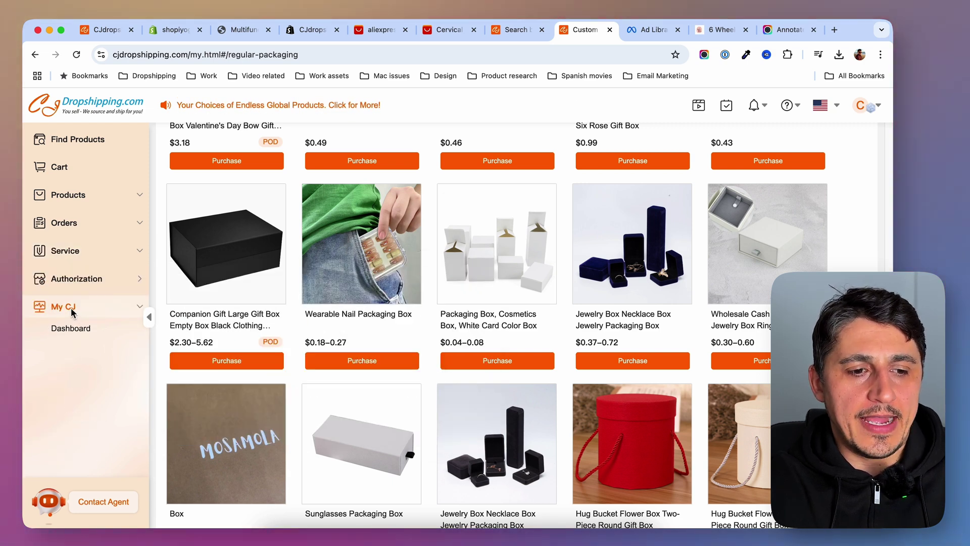
left_click(71, 309)
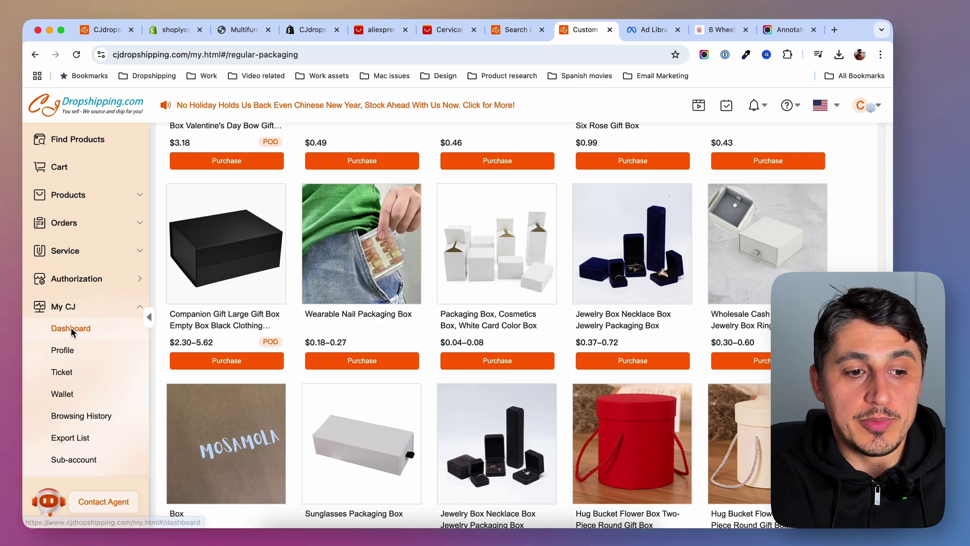
left_click(71, 328)
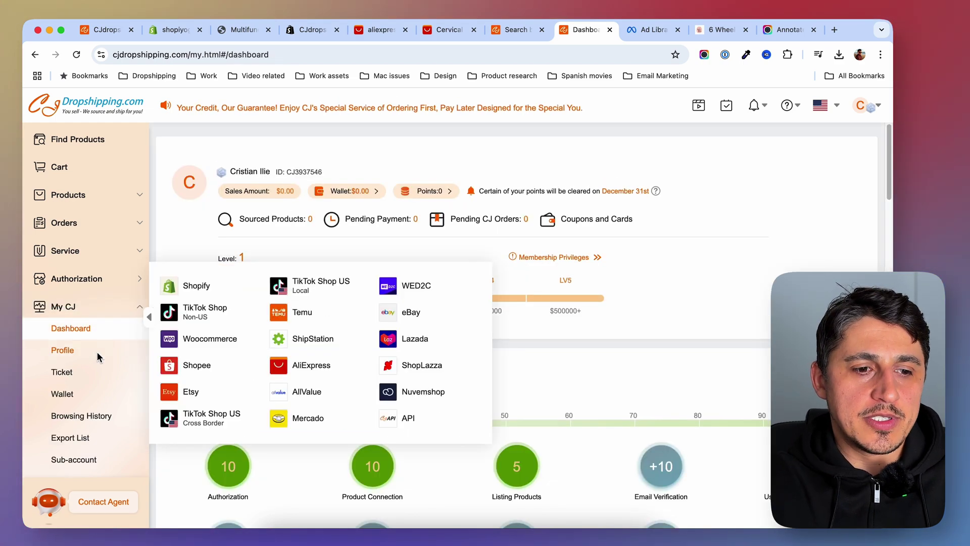
Open the account profile, bring up the personal agent's online contact chat and close it again.
left_click(61, 353)
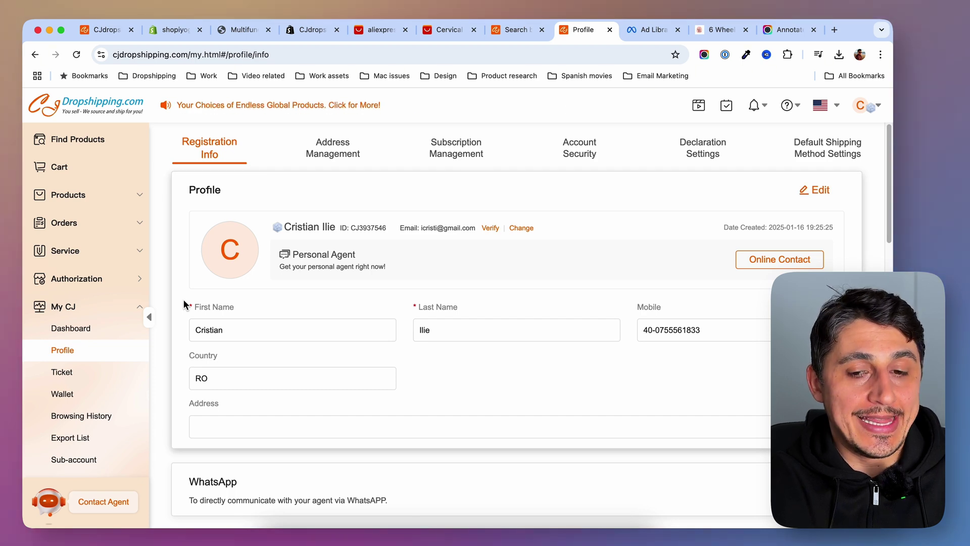
left_click(66, 350)
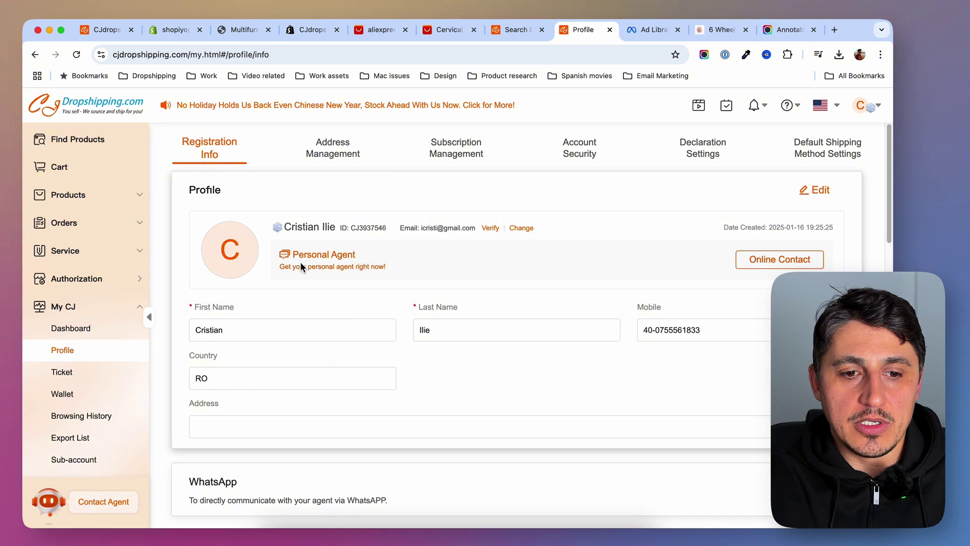
left_click(790, 259)
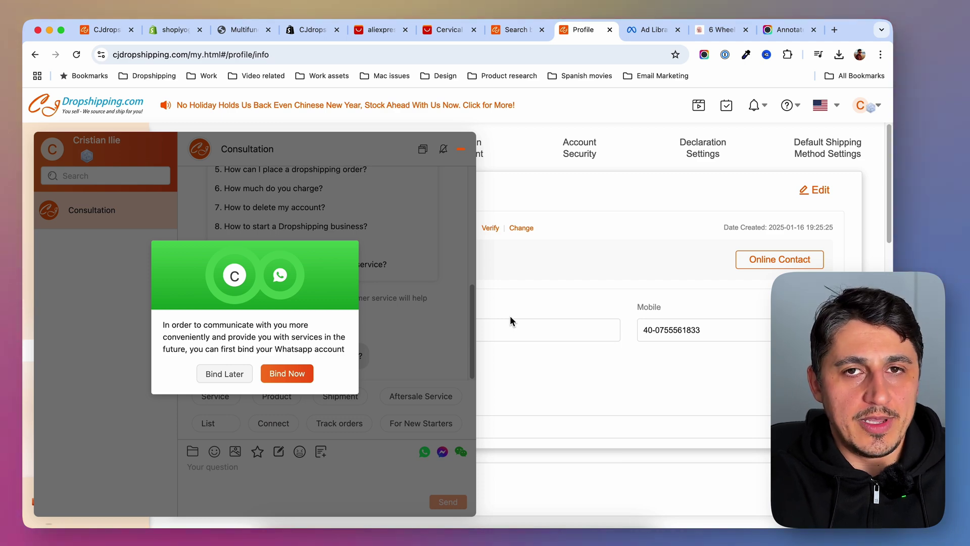
left_click(461, 149)
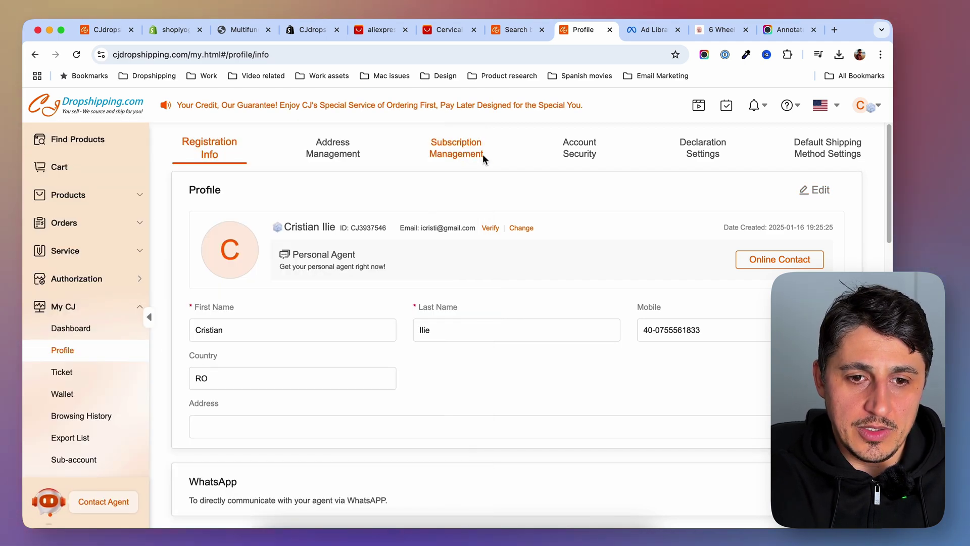